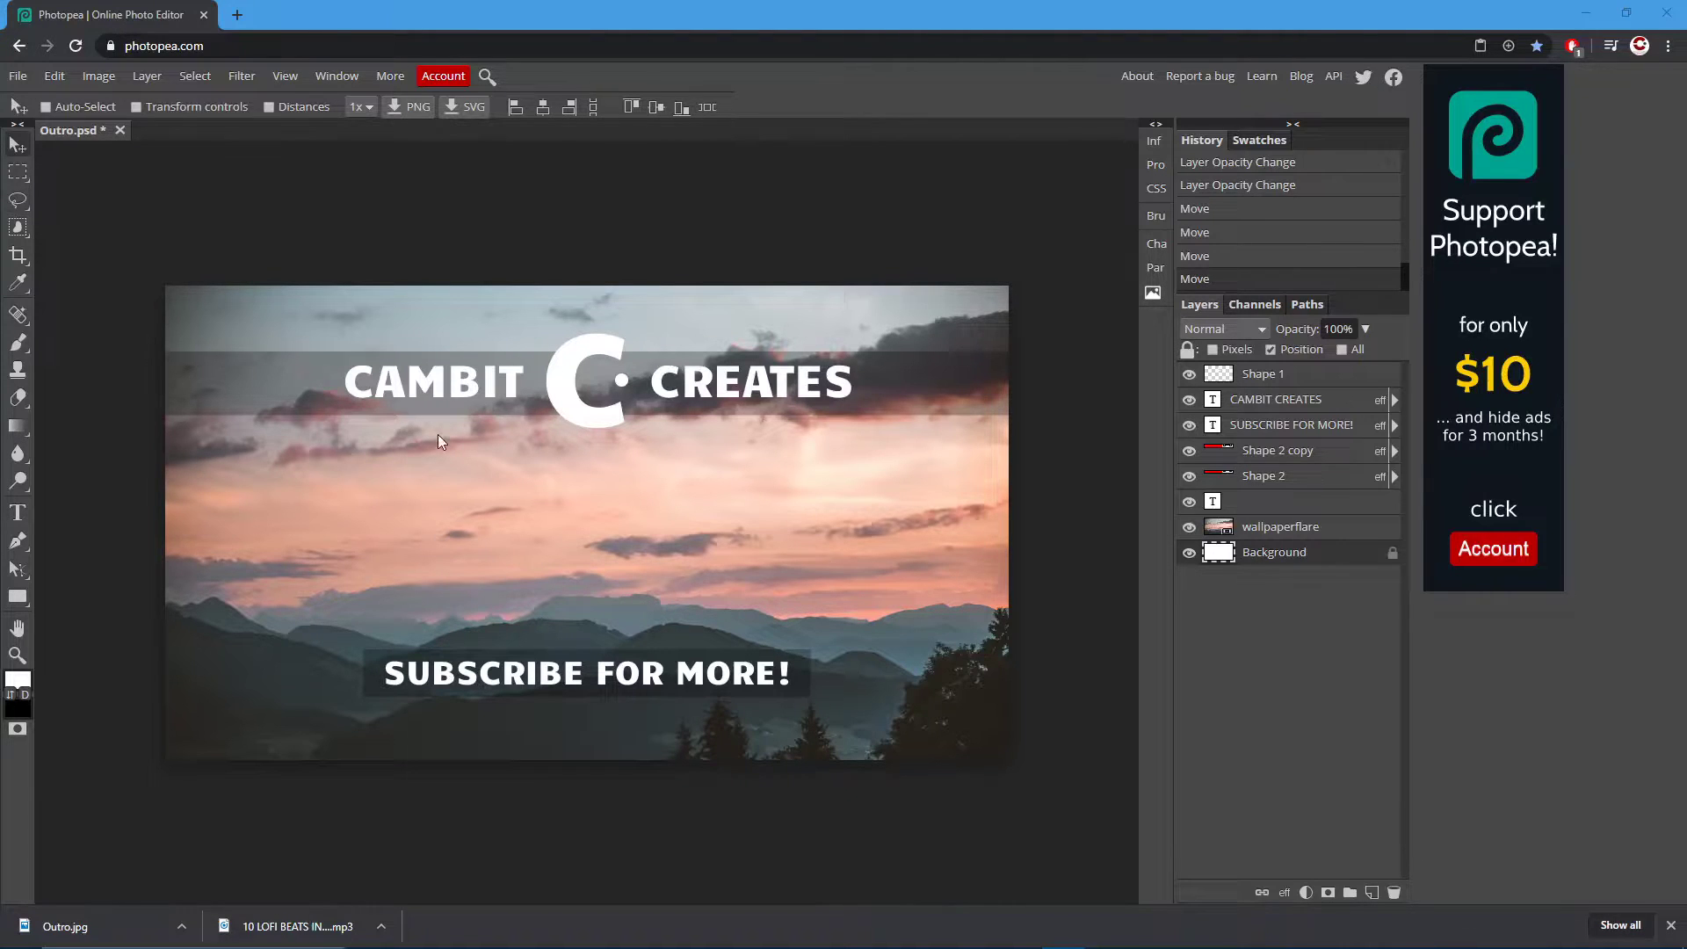
# Step: Play the YouTube video full screen in its window
pyautogui.moveTo(1021, 939)
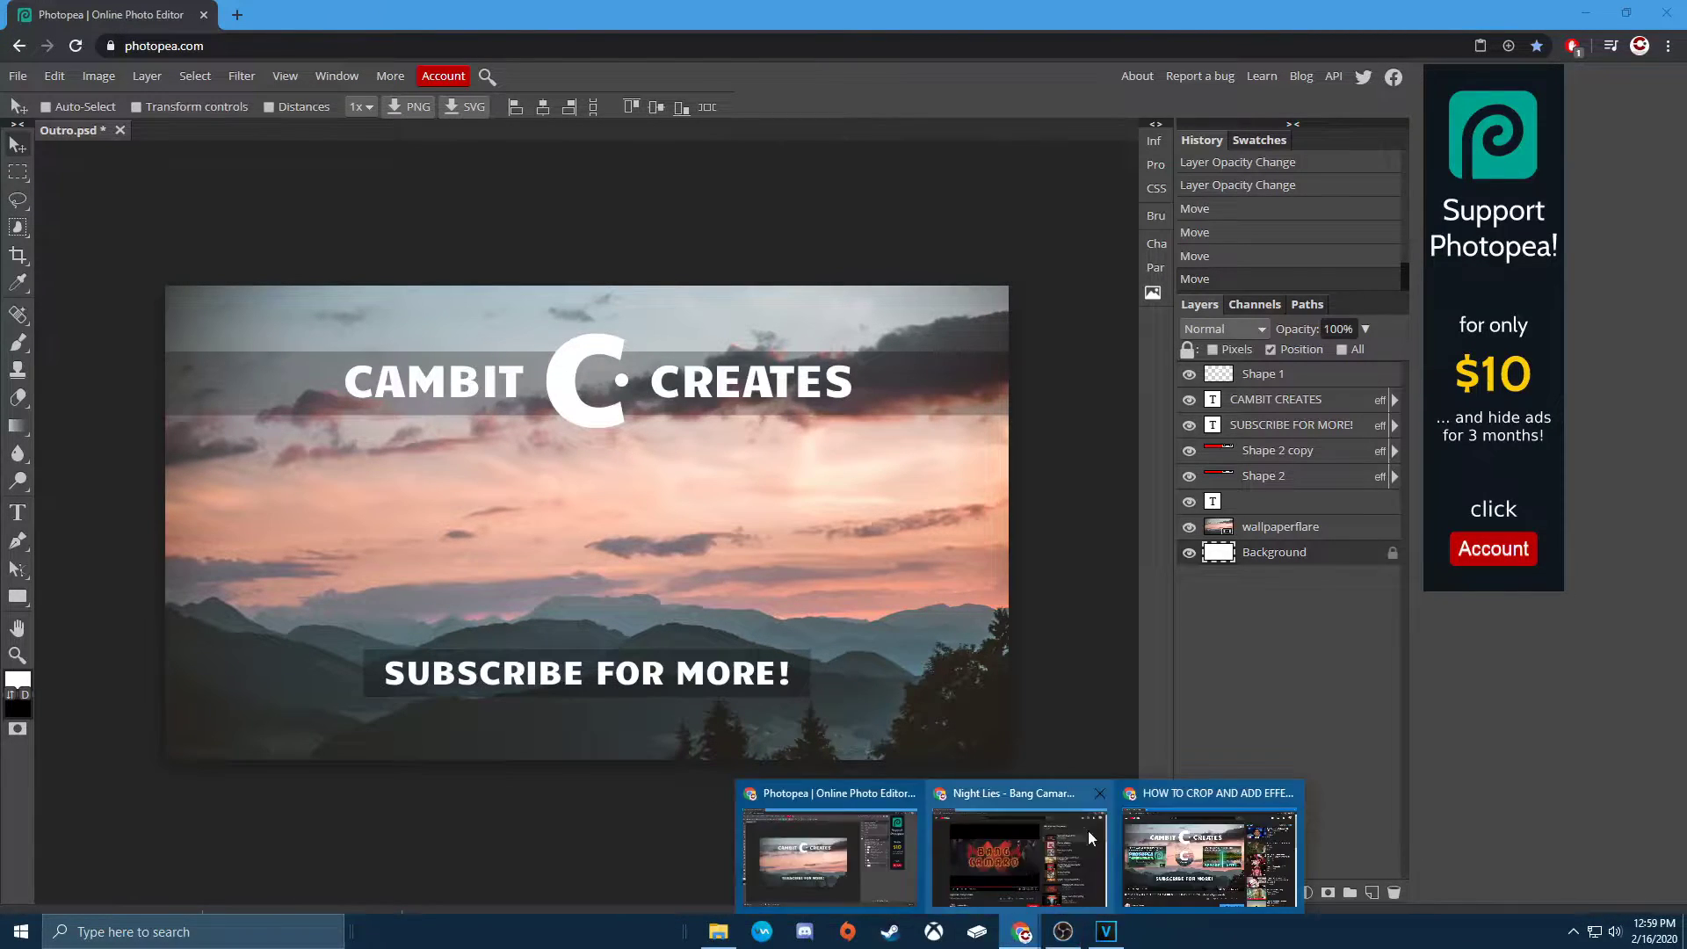
pyautogui.click(1213, 843)
pyautogui.click(1144, 779)
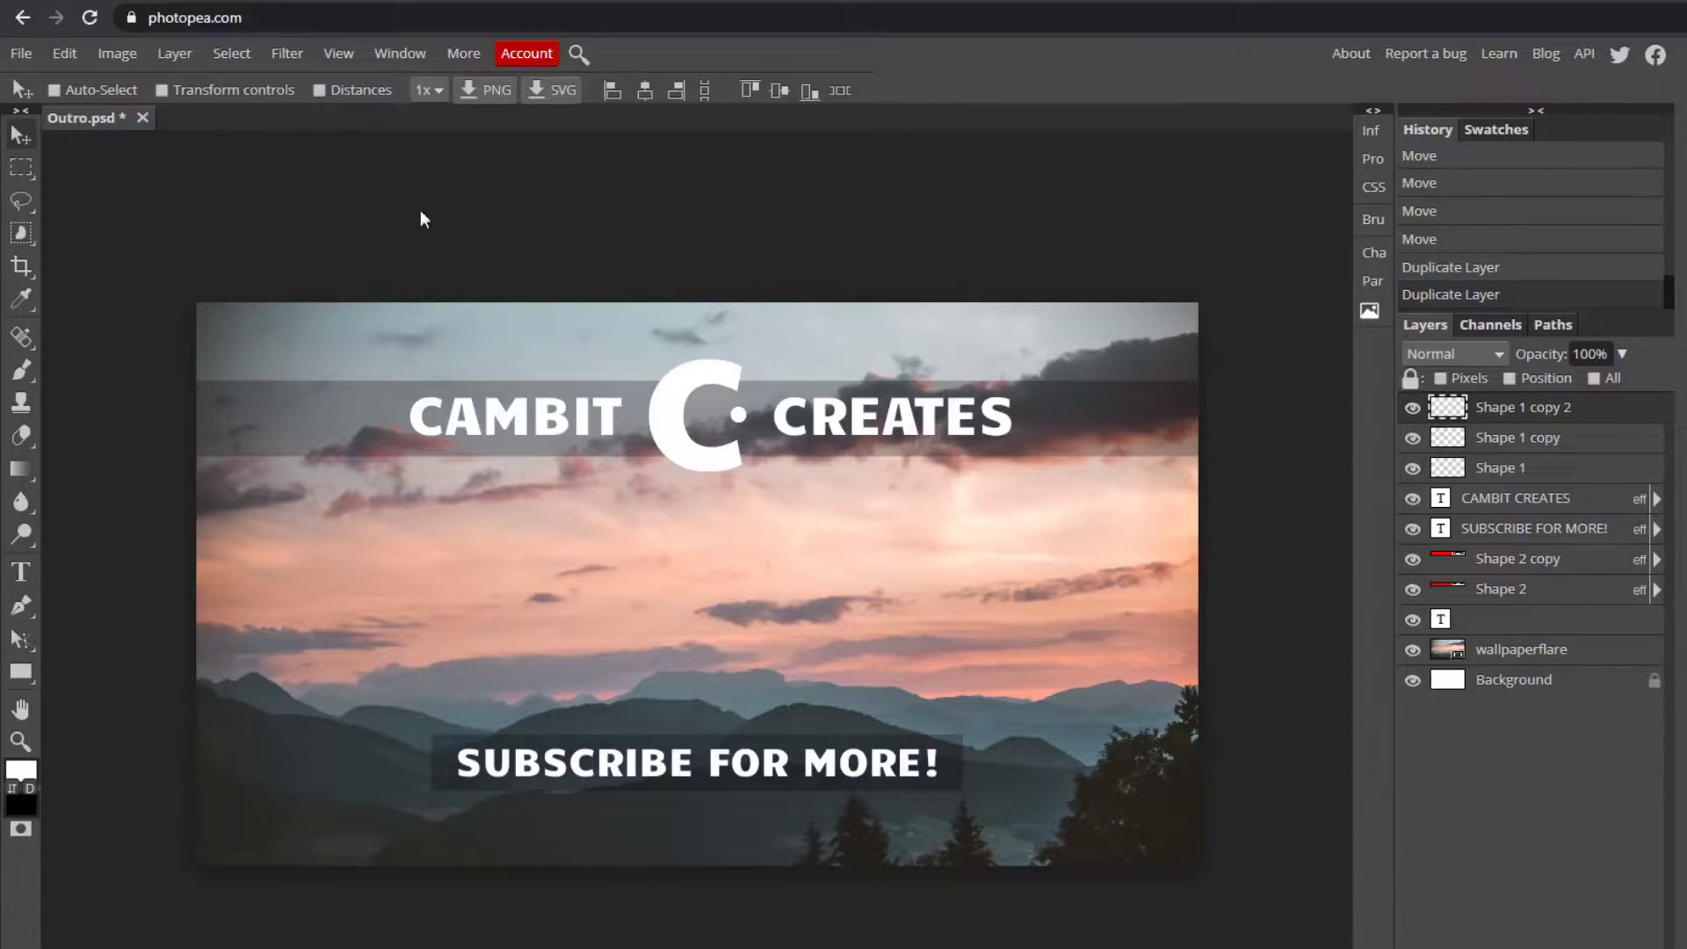
# Step: Create a new 1920×1080 px document named Outro and drop the sunset photo onto it
pyautogui.click(25, 56)
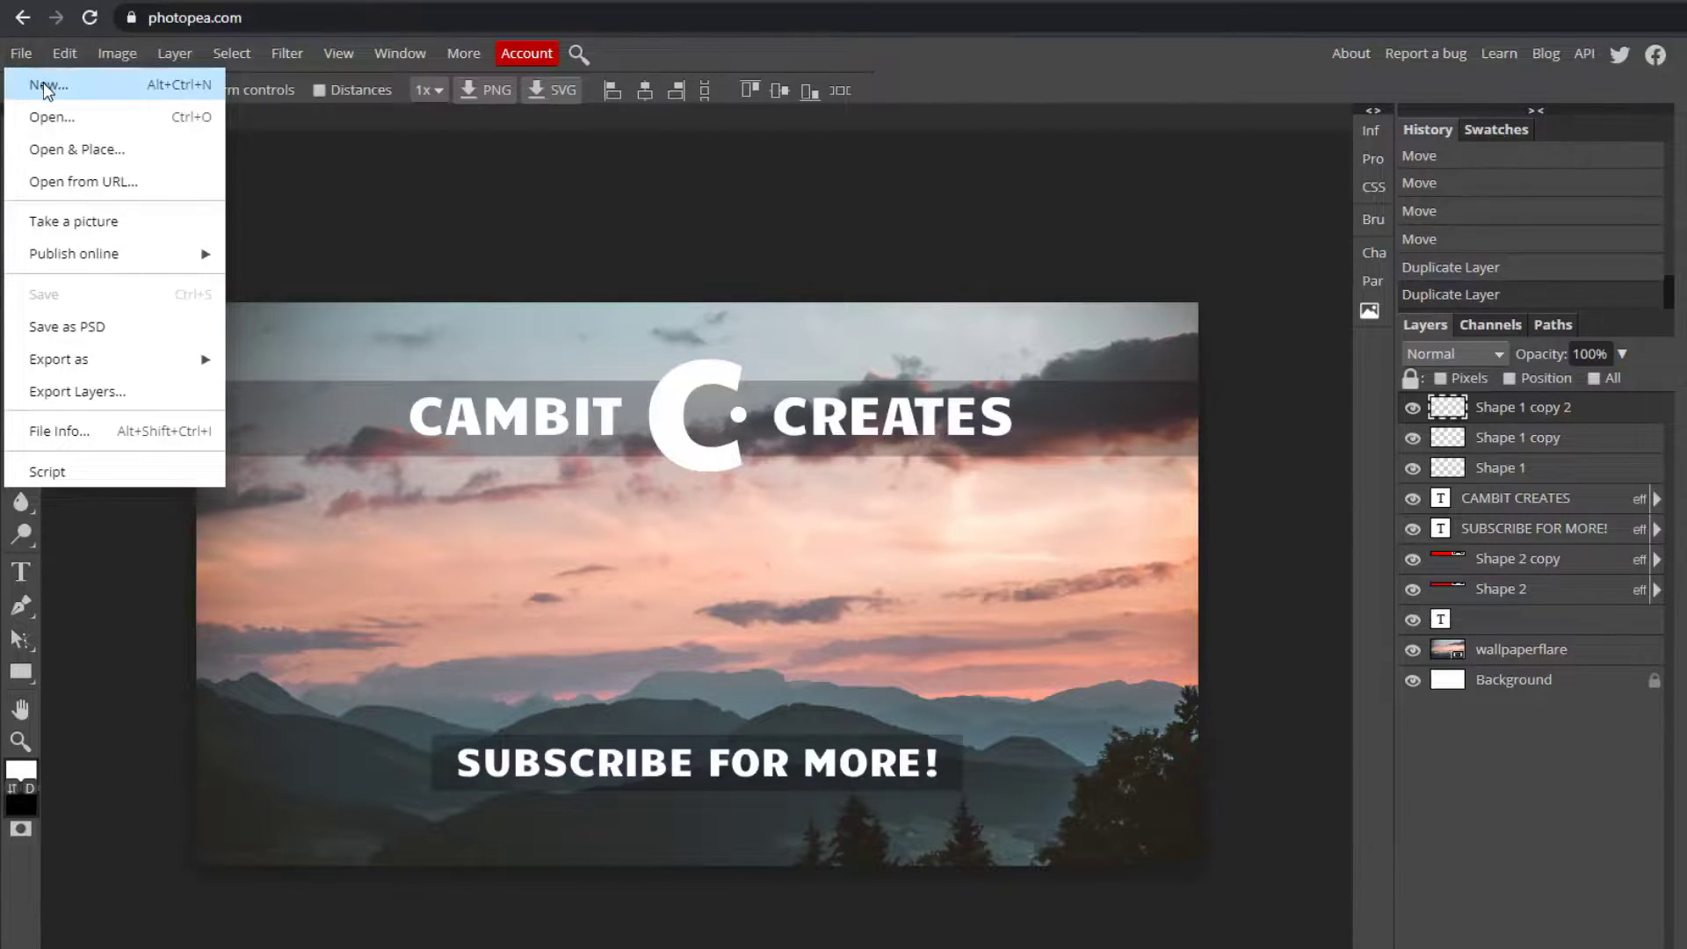
pyautogui.click(50, 86)
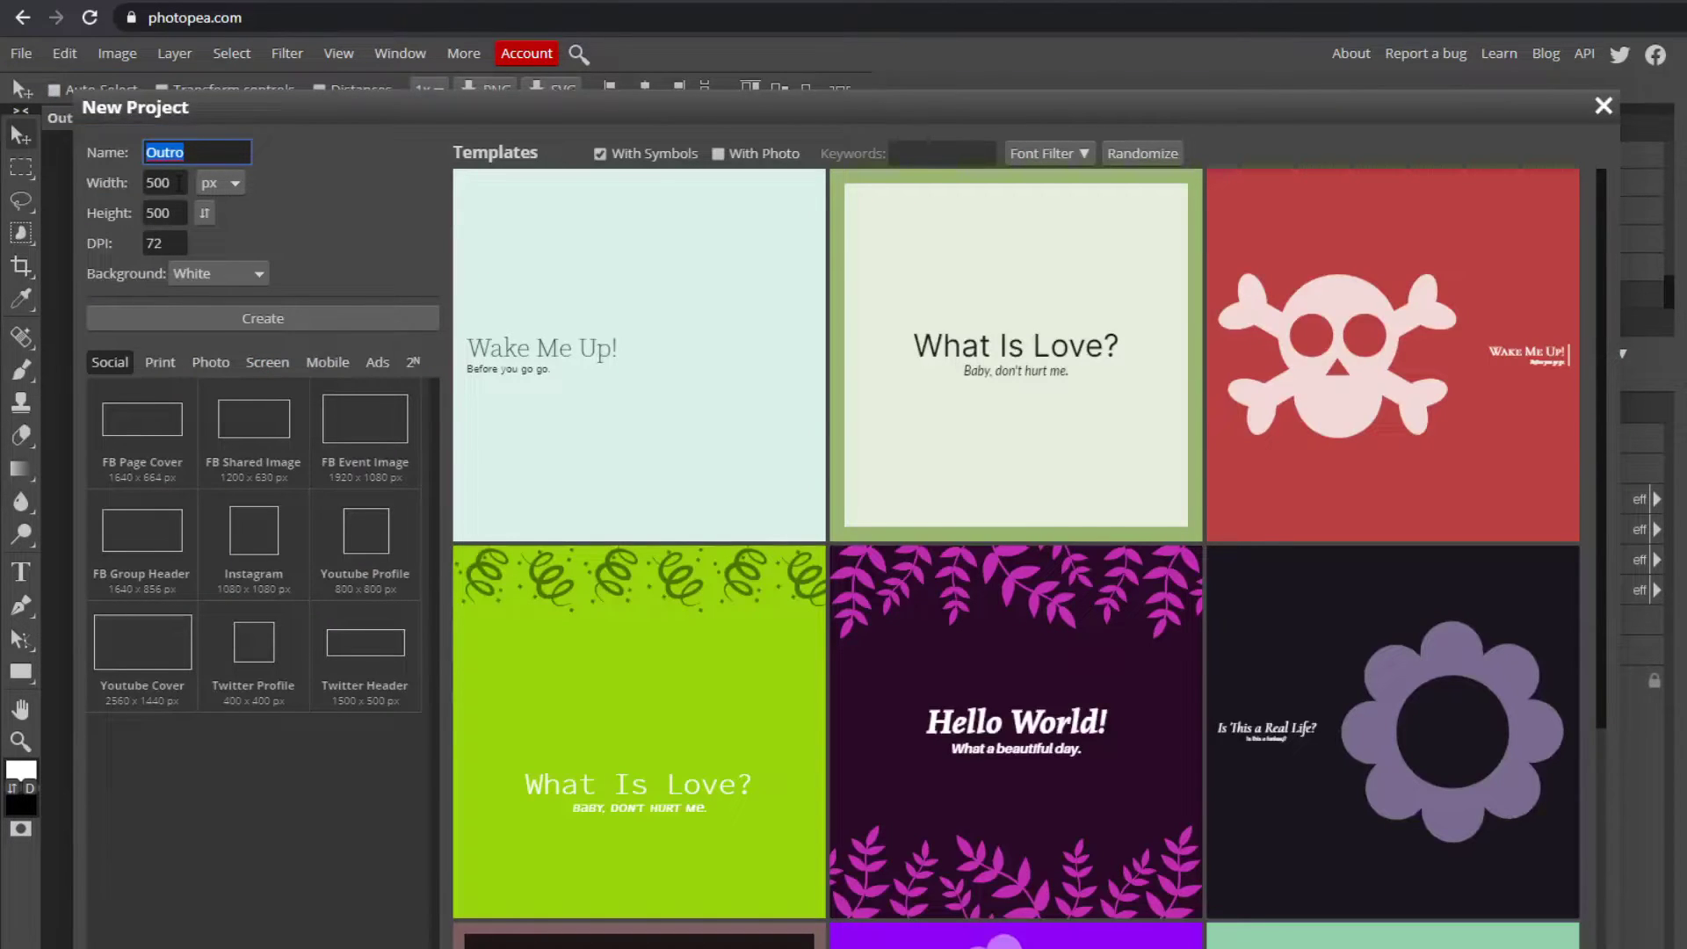
pyautogui.click(180, 182)
pyautogui.write('1920')
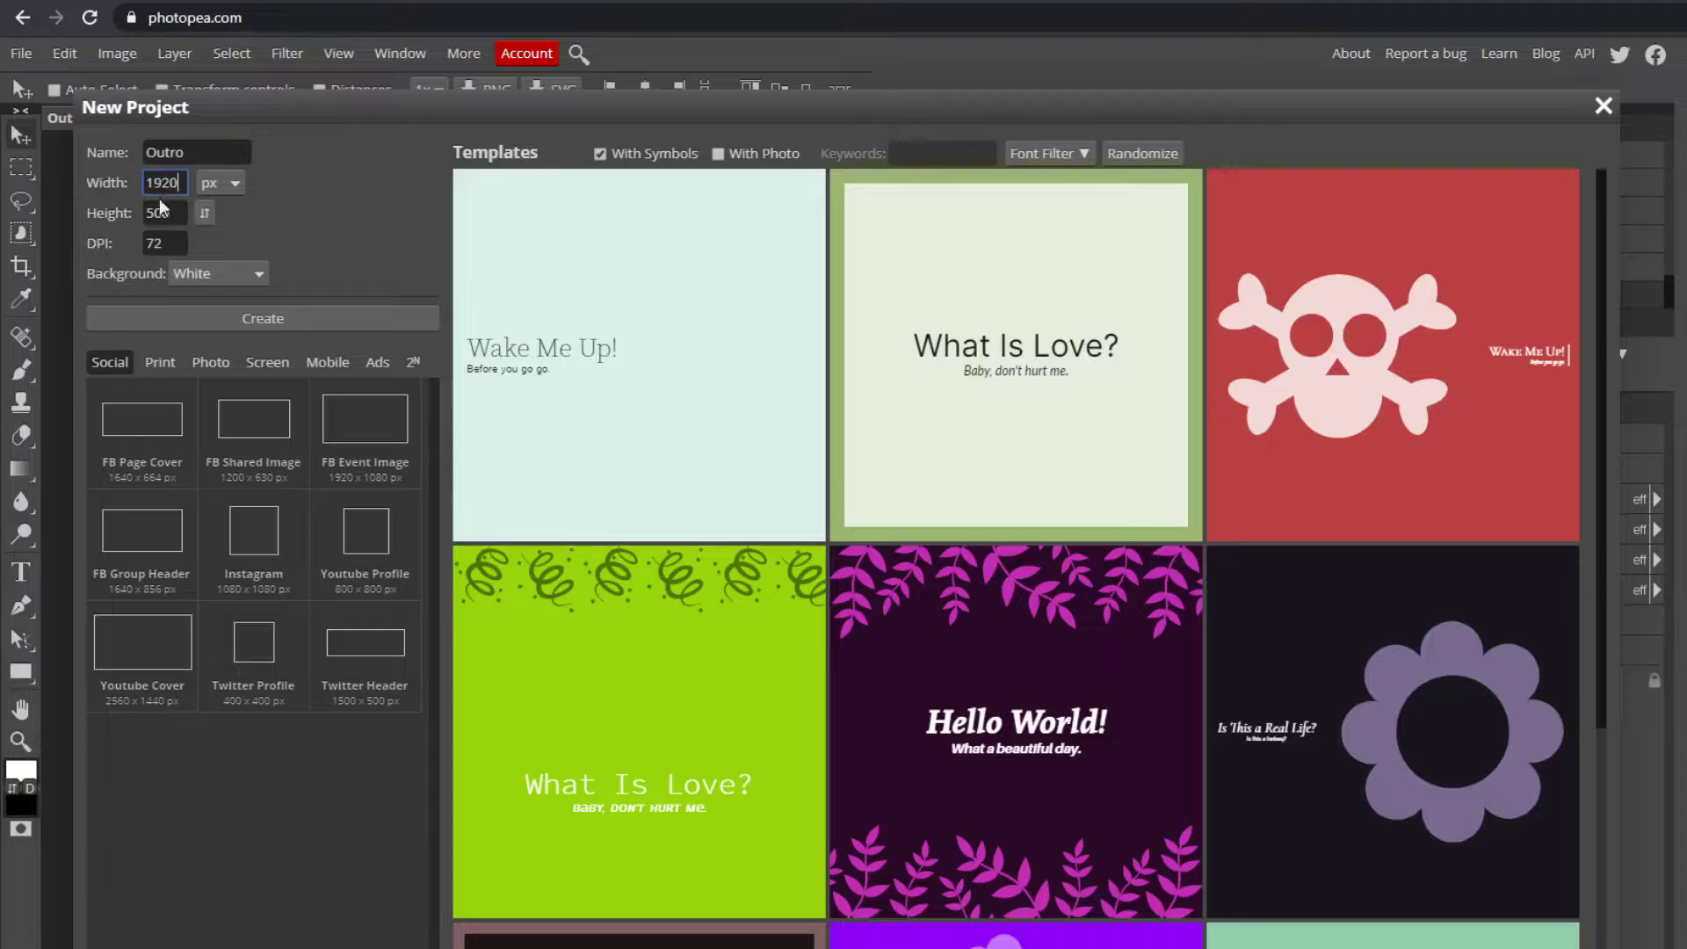
pyautogui.press('Tab')
pyautogui.write('1080')
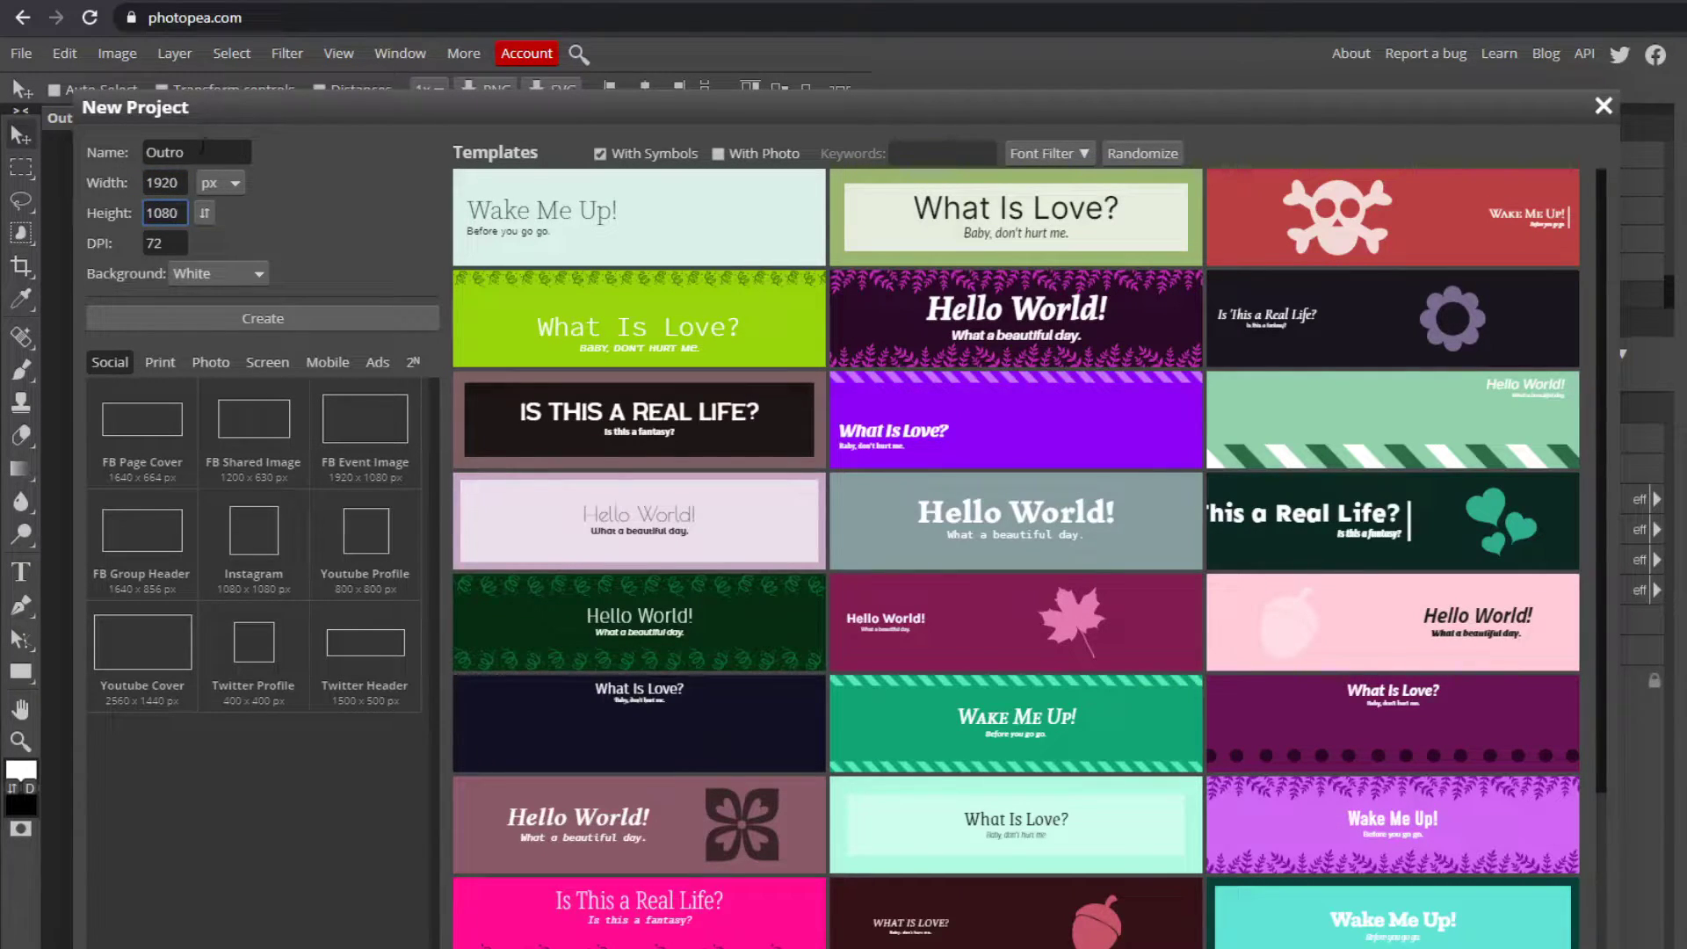
pyautogui.click(123, 149)
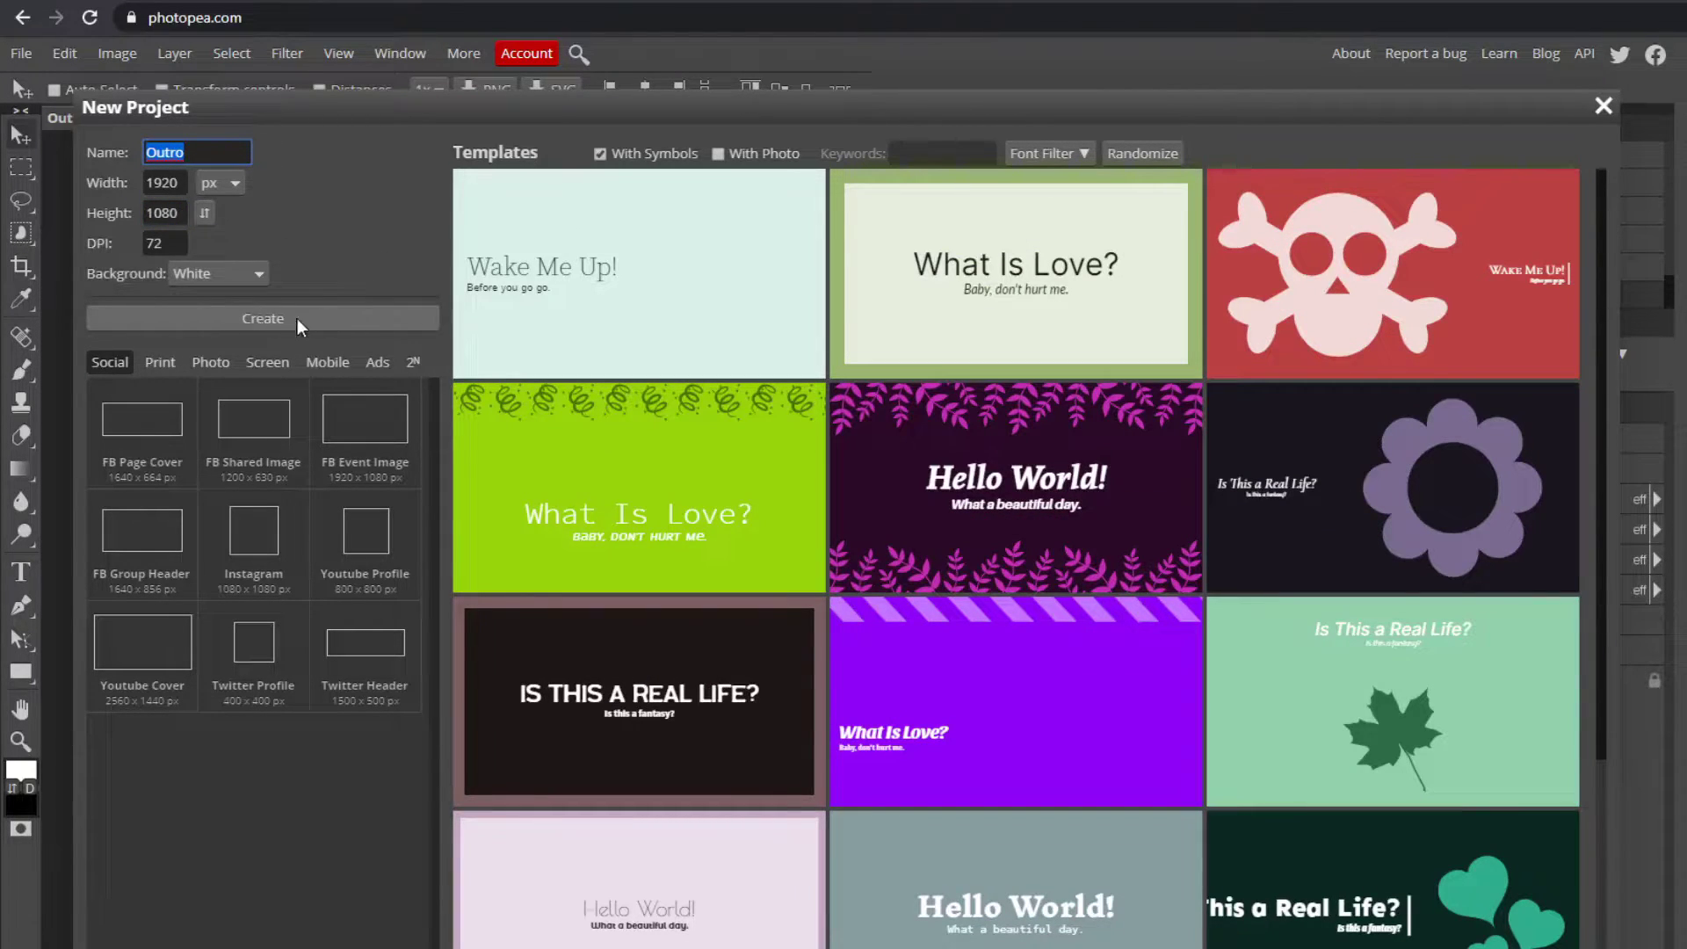
pyautogui.click(355, 319)
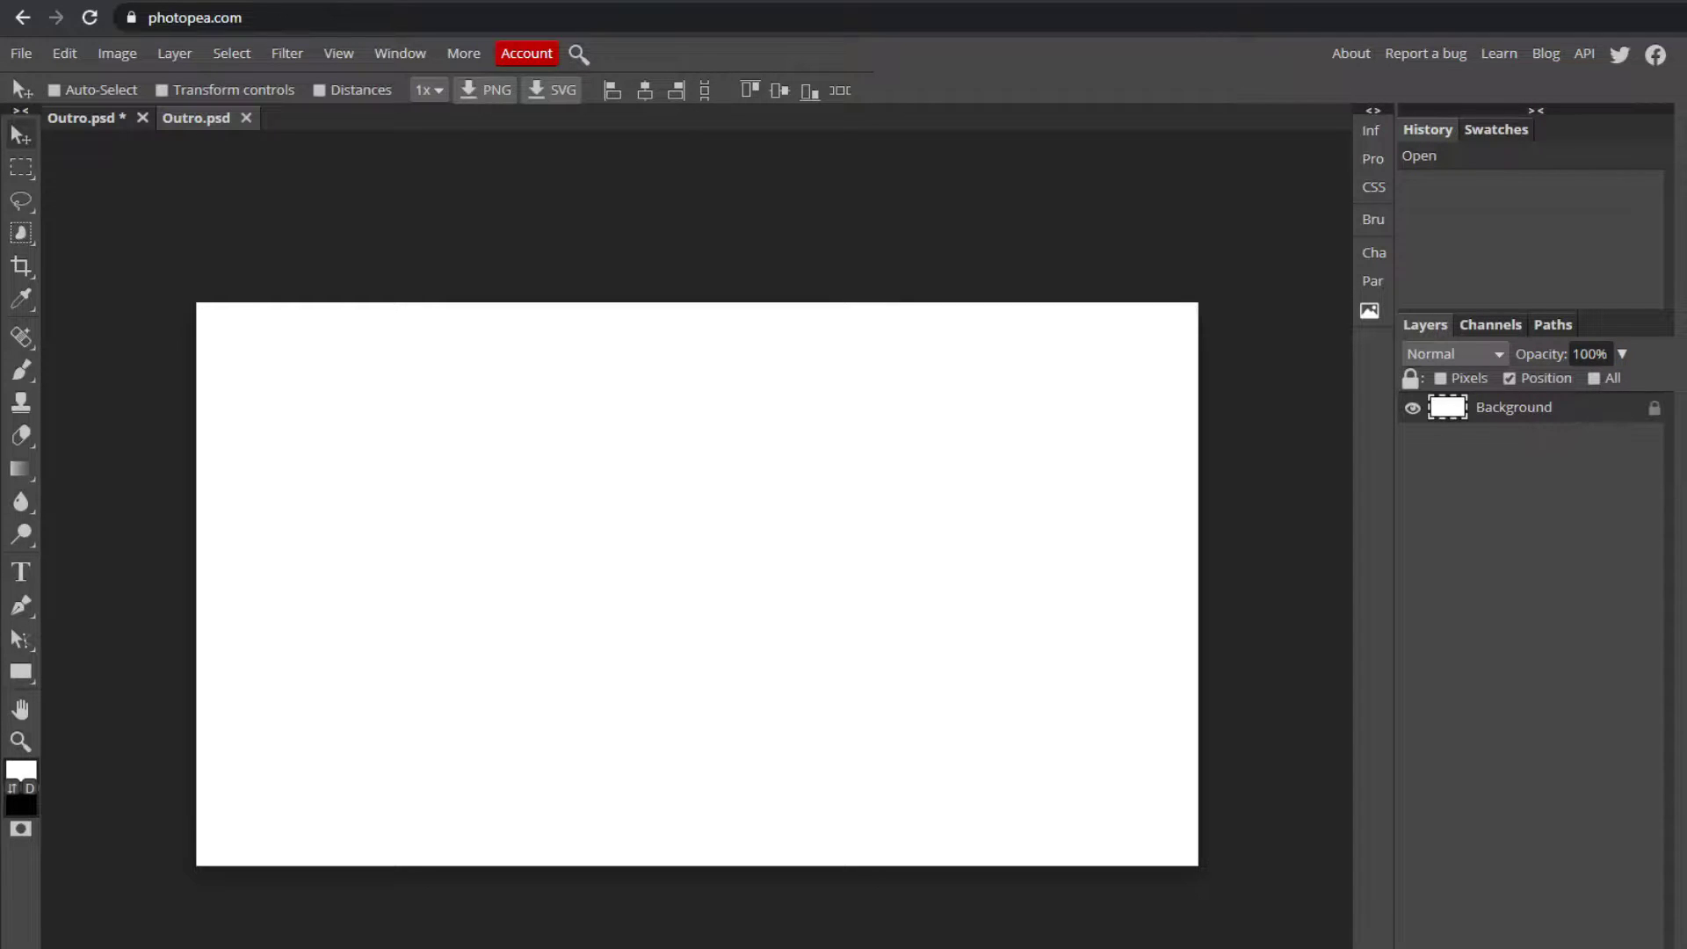
pyautogui.moveTo(44, 629); pyautogui.dragTo(710, 580)
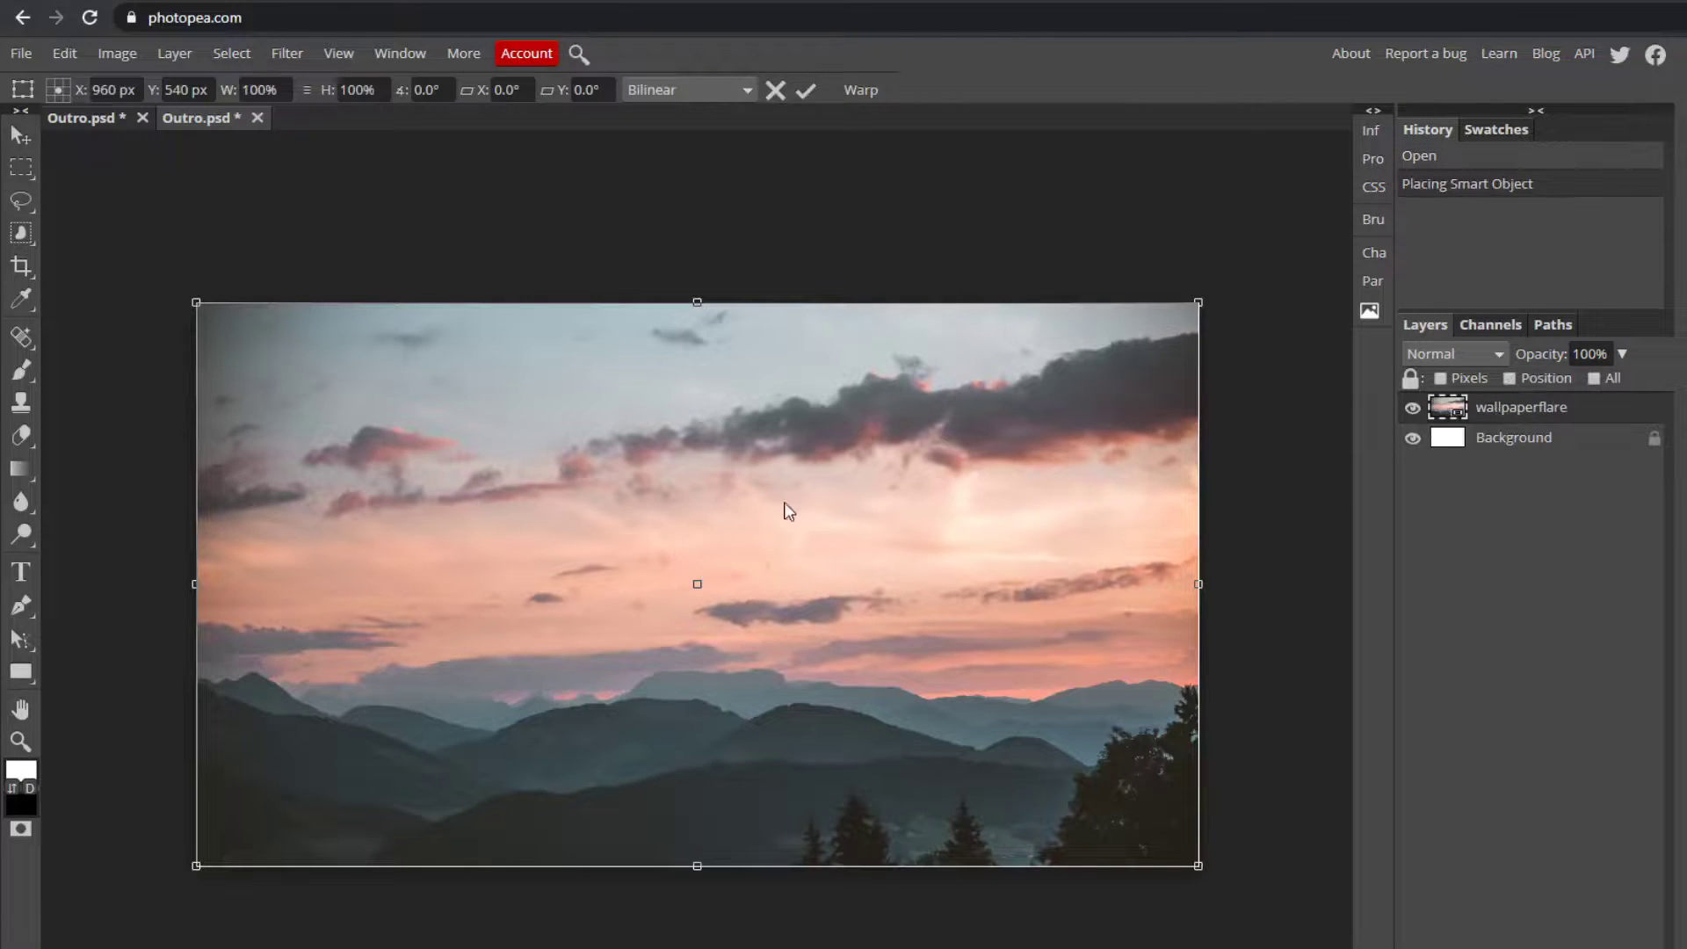
# Step: Commit the placed wallpaperflare sunset photo so it fills the canvas
pyautogui.click(803, 91)
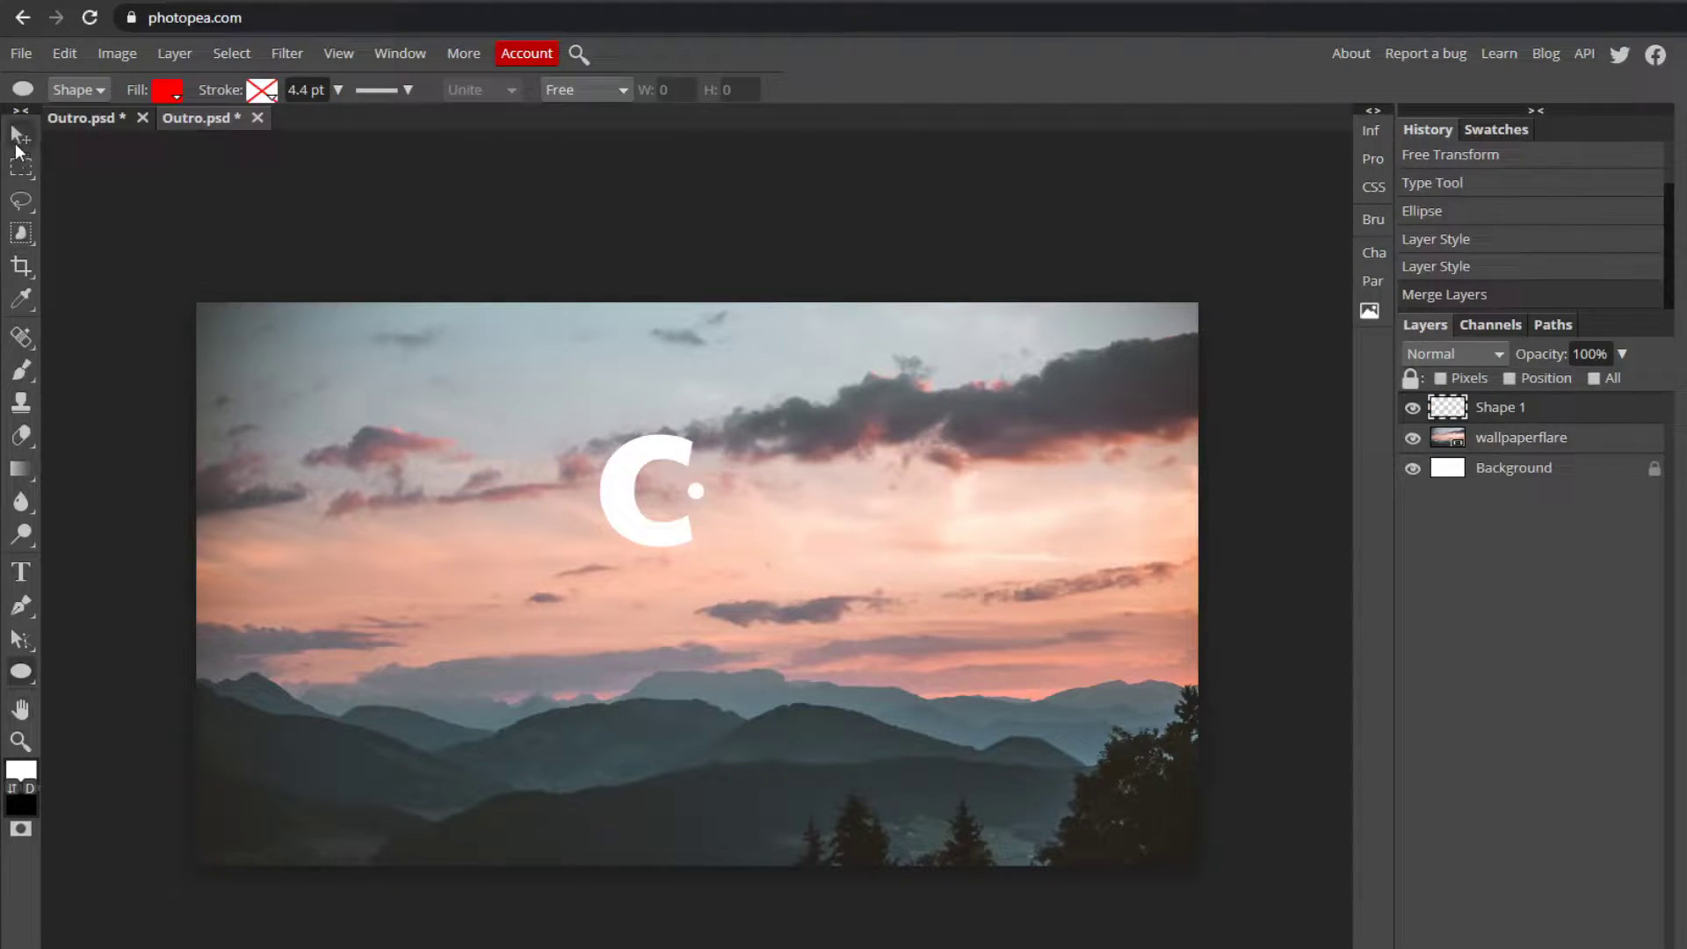
# Step: Move the white C logo up to near the top centre of the photo
pyautogui.click(20, 136)
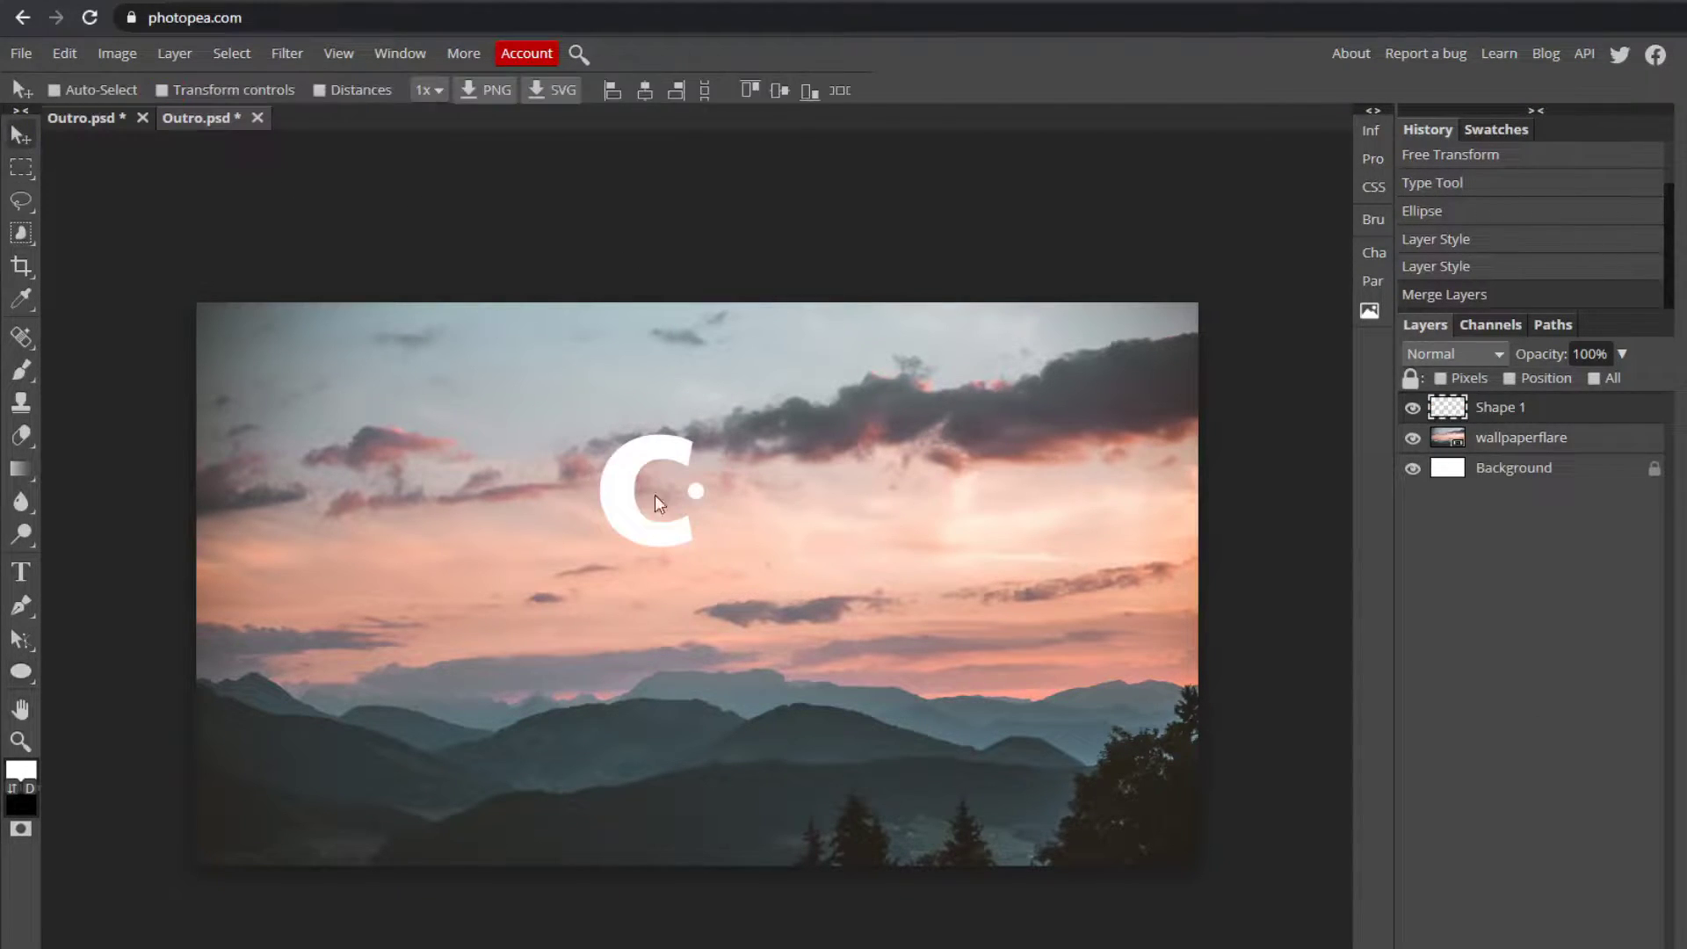
pyautogui.moveTo(656, 494); pyautogui.dragTo(689, 464)
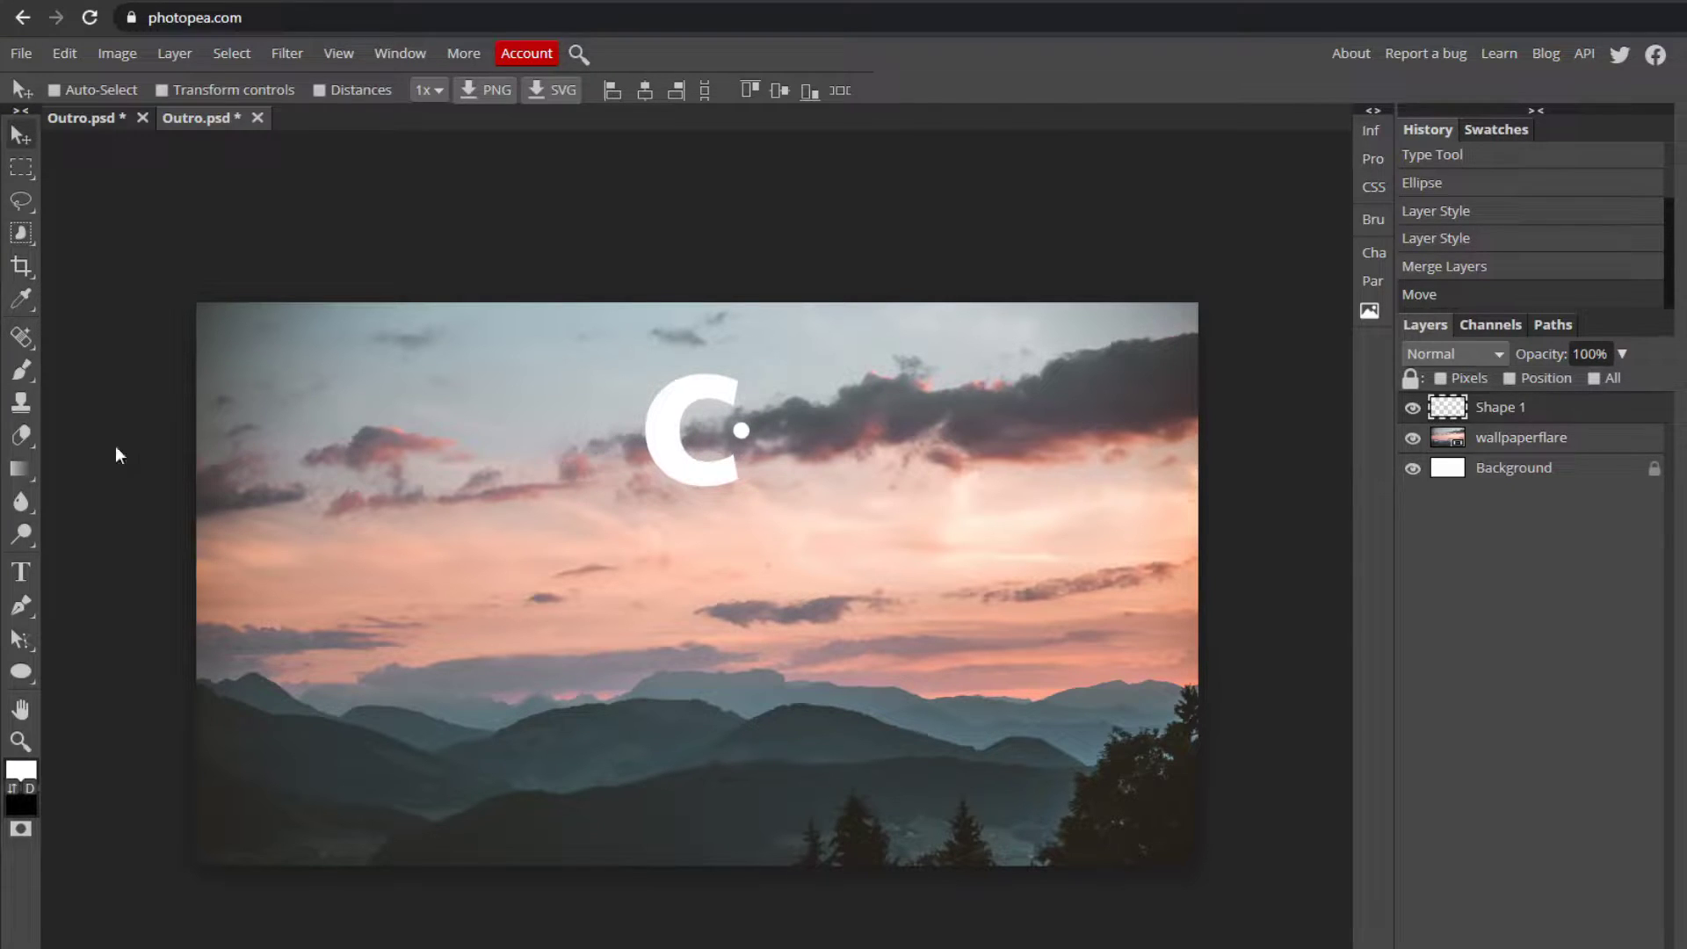
pyautogui.click(20, 573)
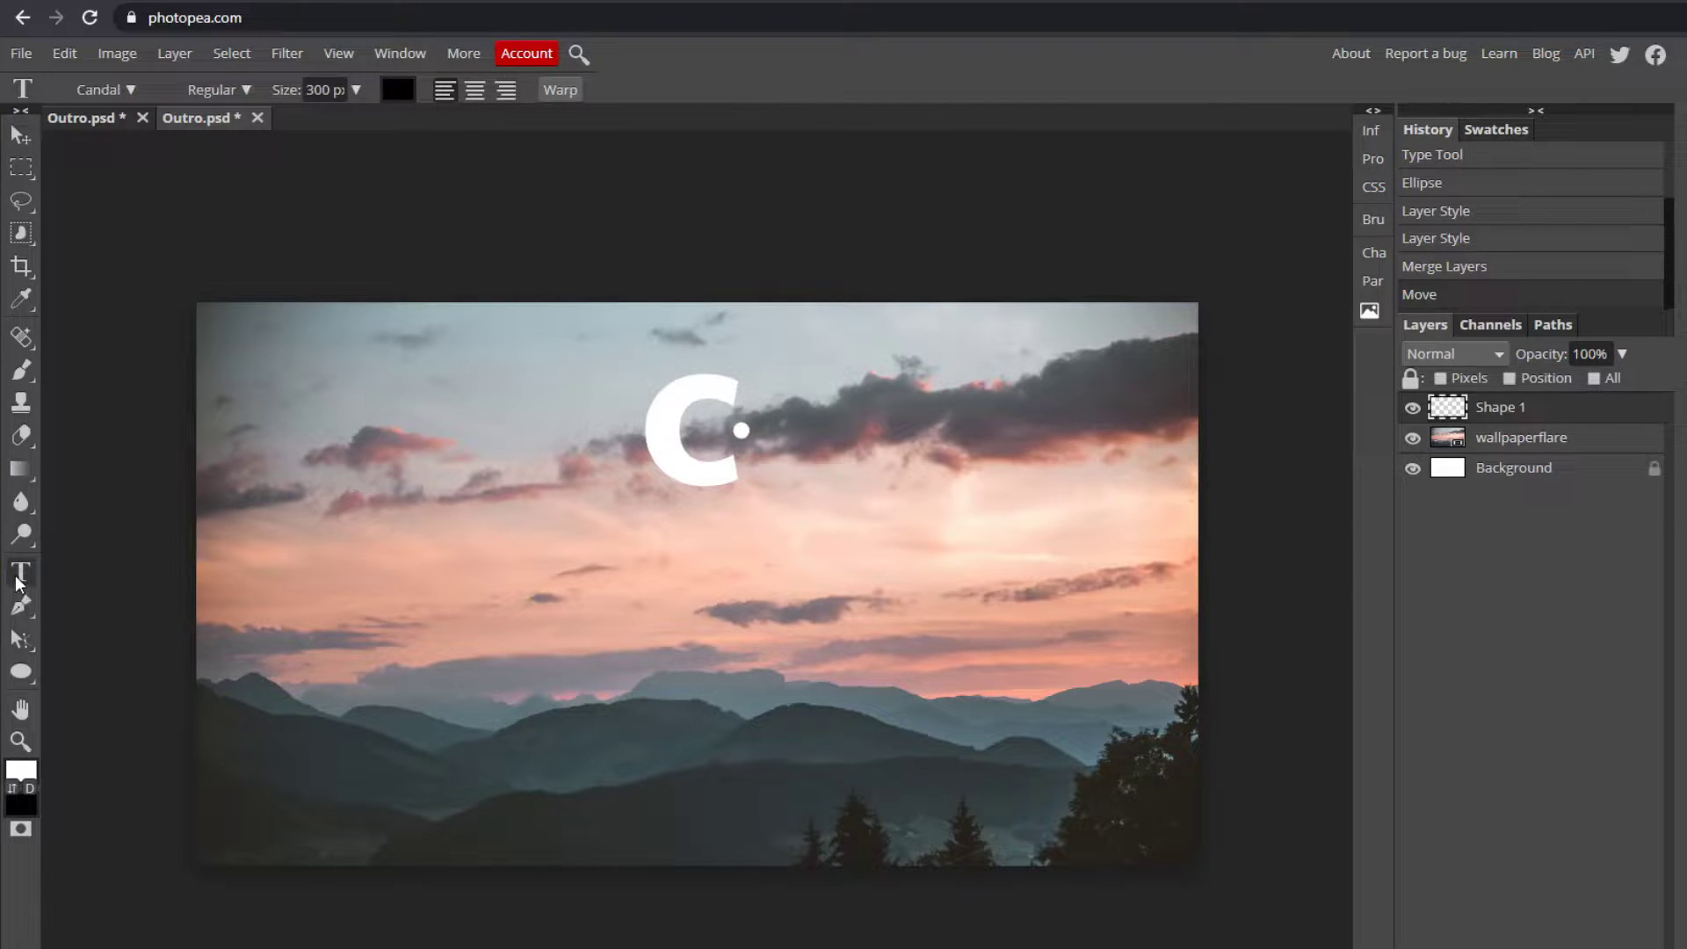
# Step: Type 'CAMBIT CREATES' at 139 px below the C logo, with the cursor placed before CREATES
pyautogui.click(385, 561)
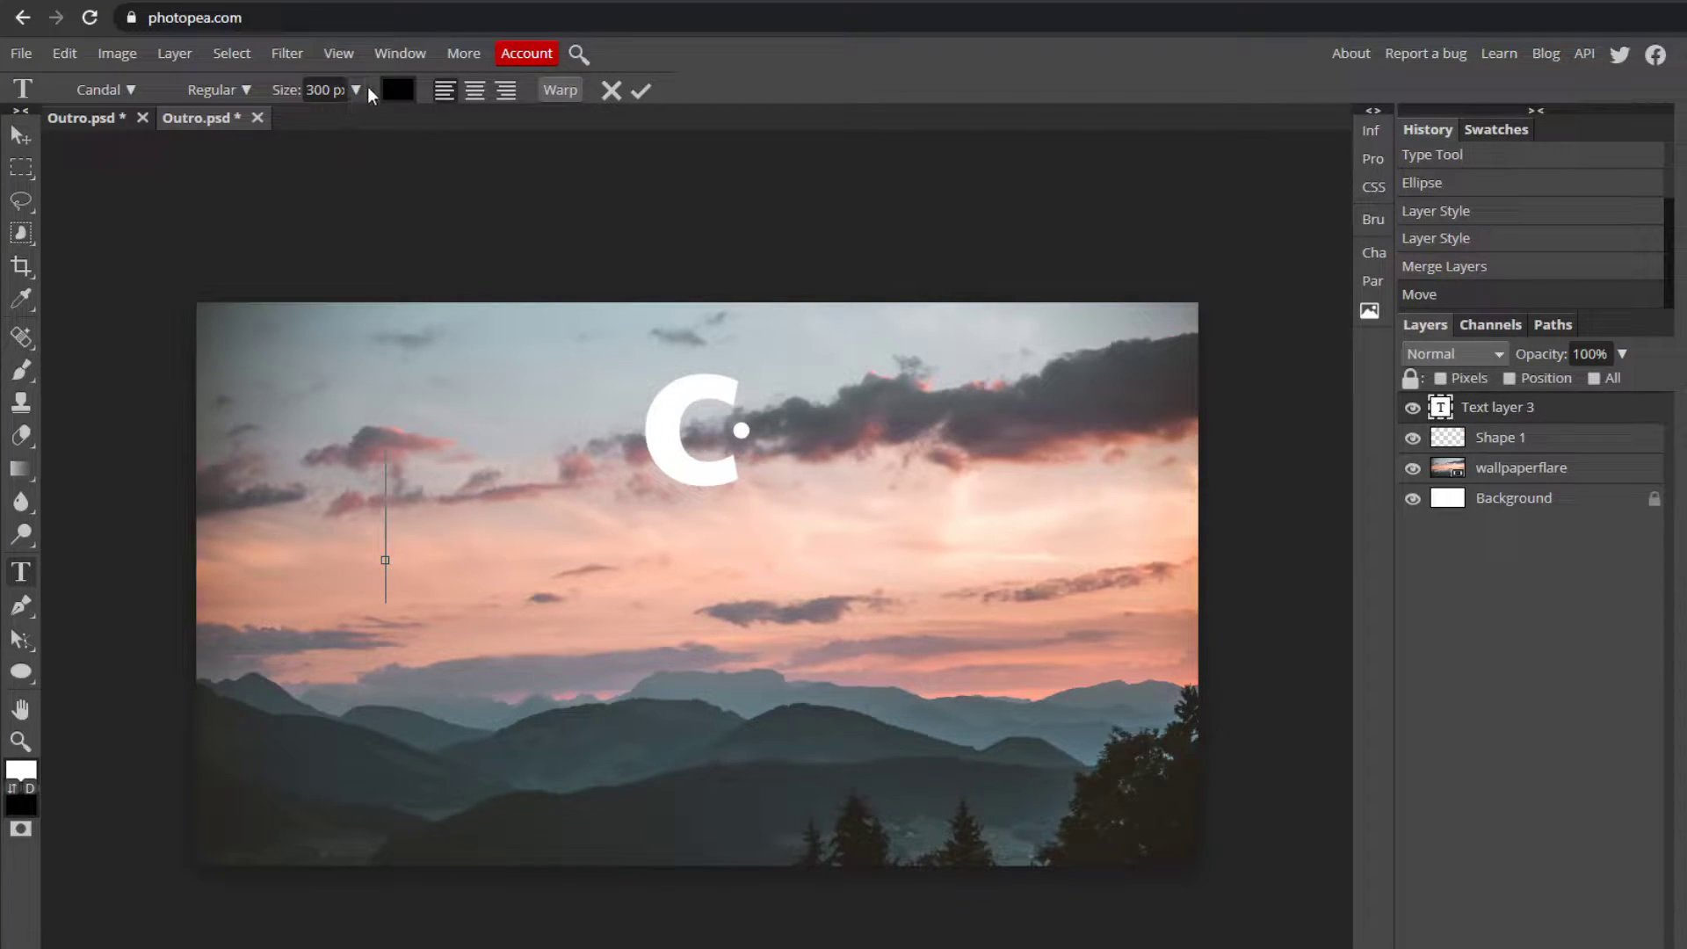
pyautogui.doubleClick(326, 91)
pyautogui.write('100')
pyautogui.click(355, 90)
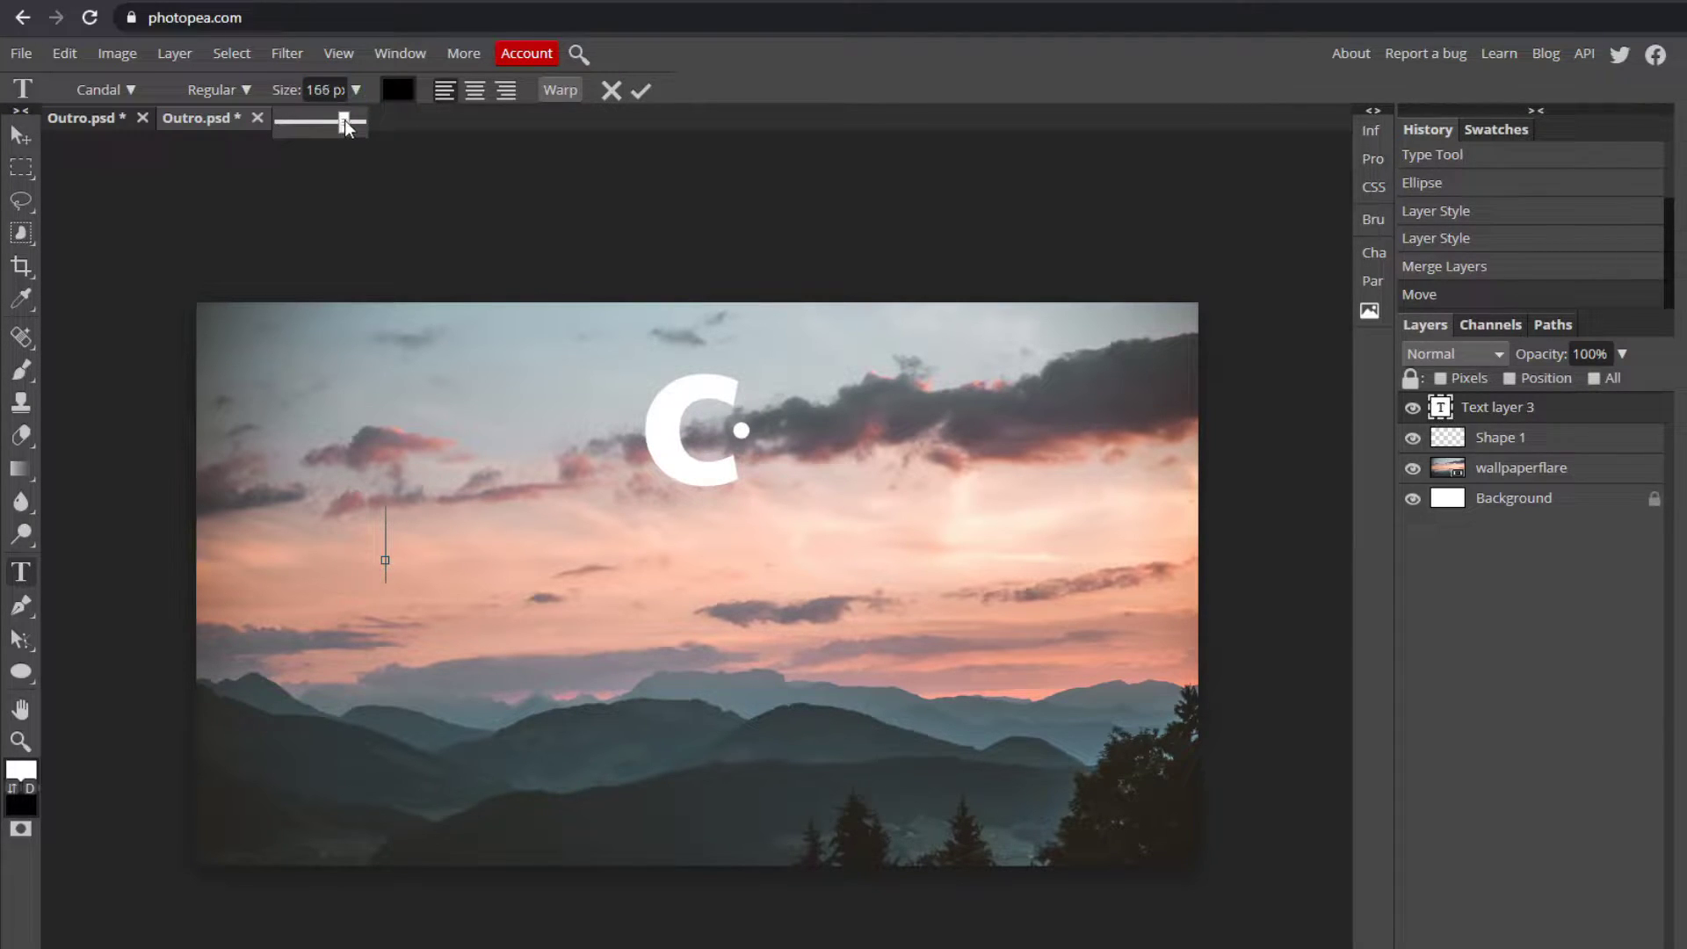
pyautogui.moveTo(345, 123); pyautogui.dragTo(340, 130)
pyautogui.click(377, 537)
pyautogui.write('CA')
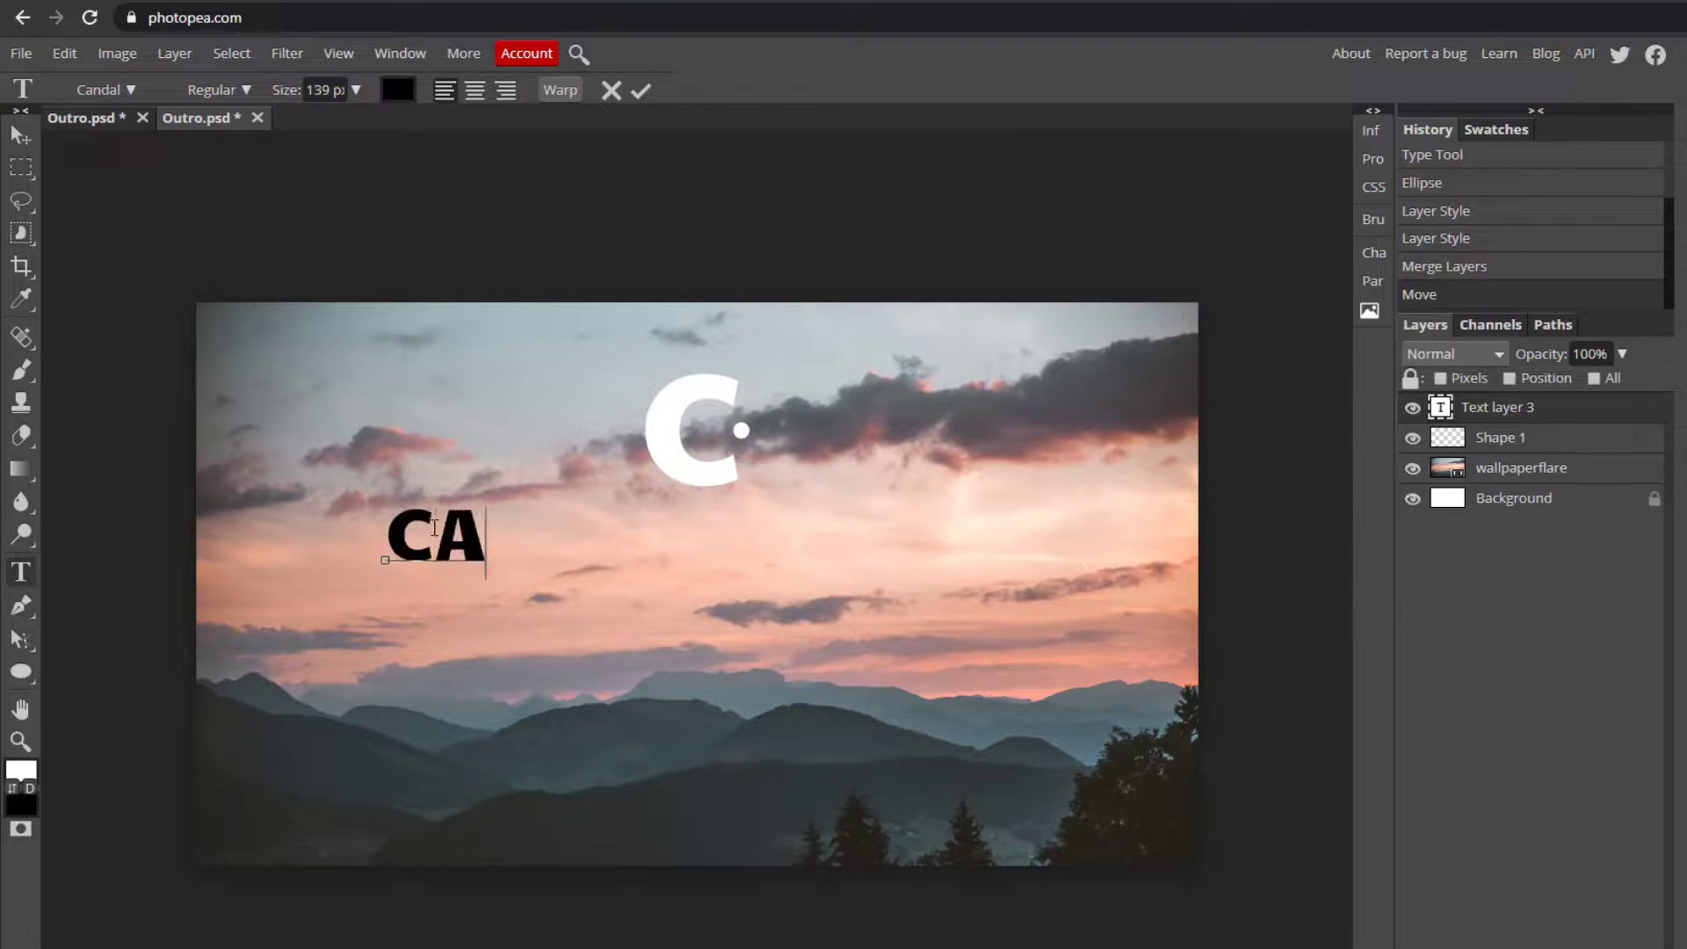
pyautogui.write('MBIT CRE')
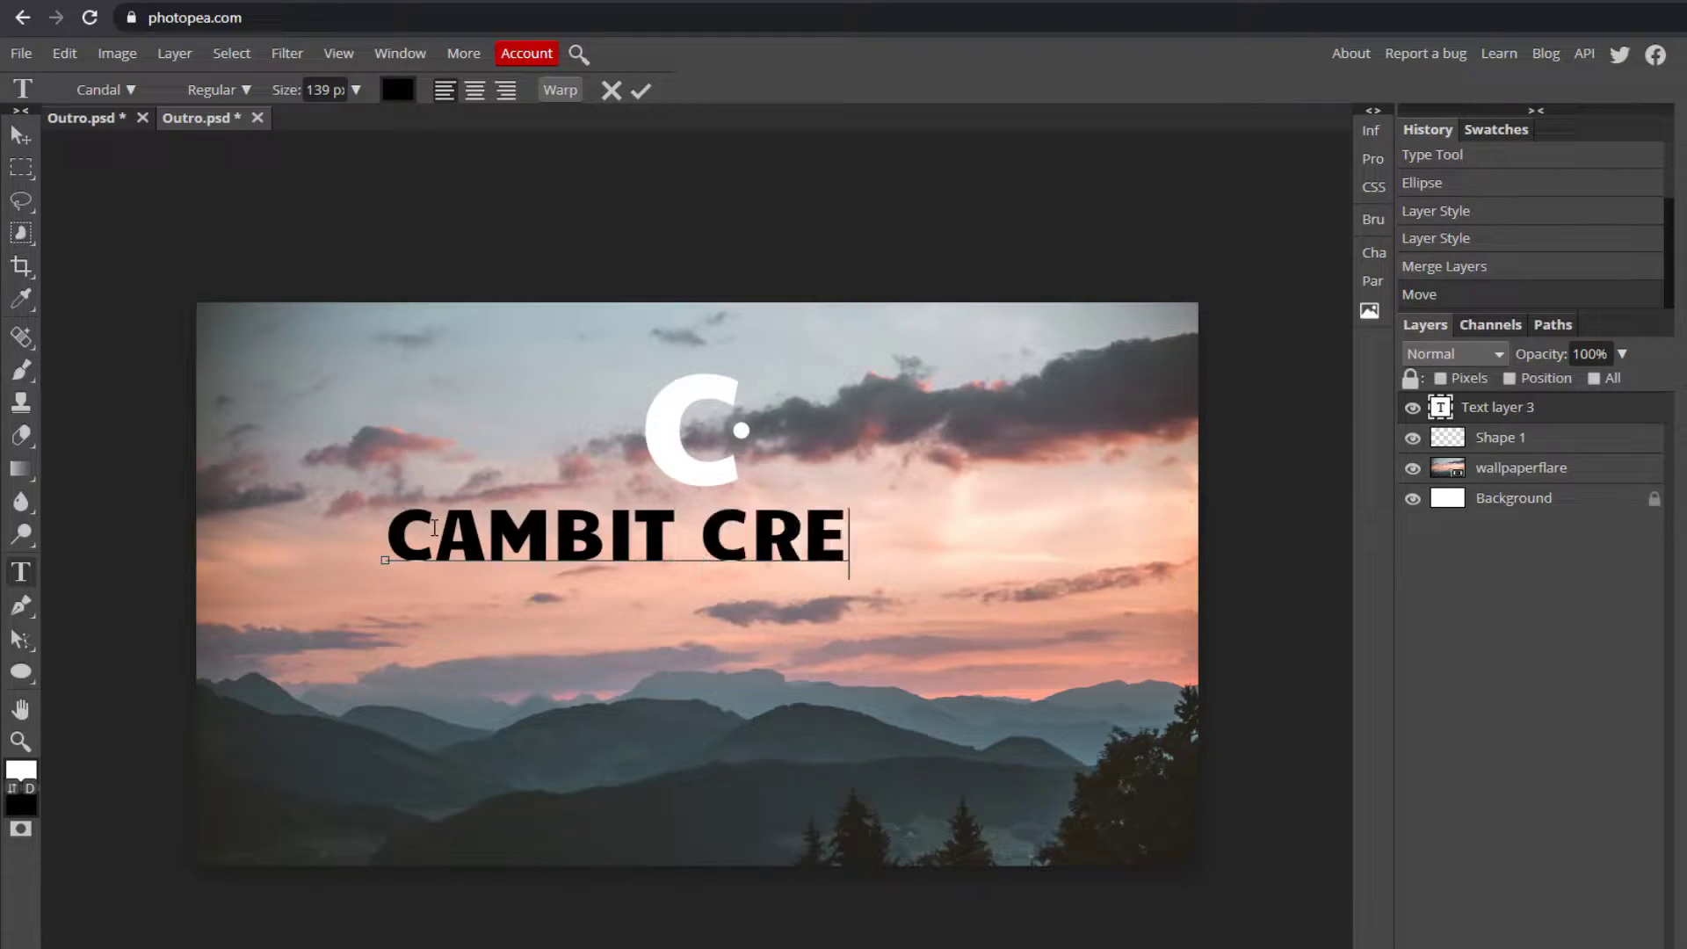
pyautogui.write('ATES')
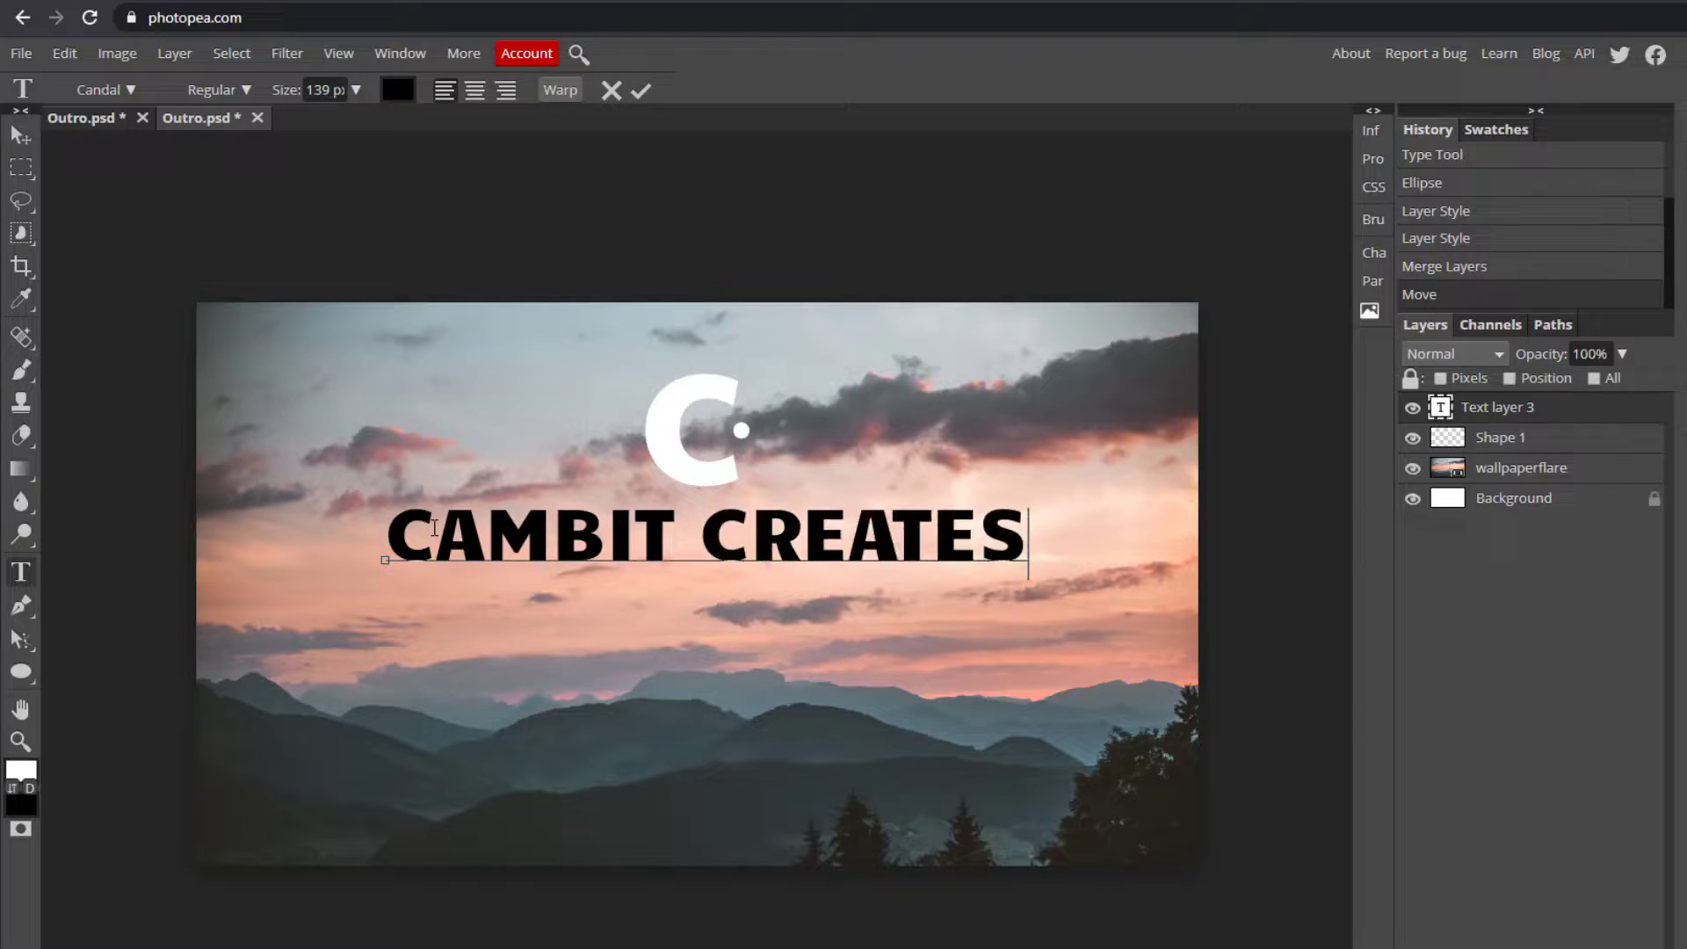
pyautogui.click(695, 538)
# Step: Commit the title text and move it up level with the C logo
pyautogui.click(641, 91)
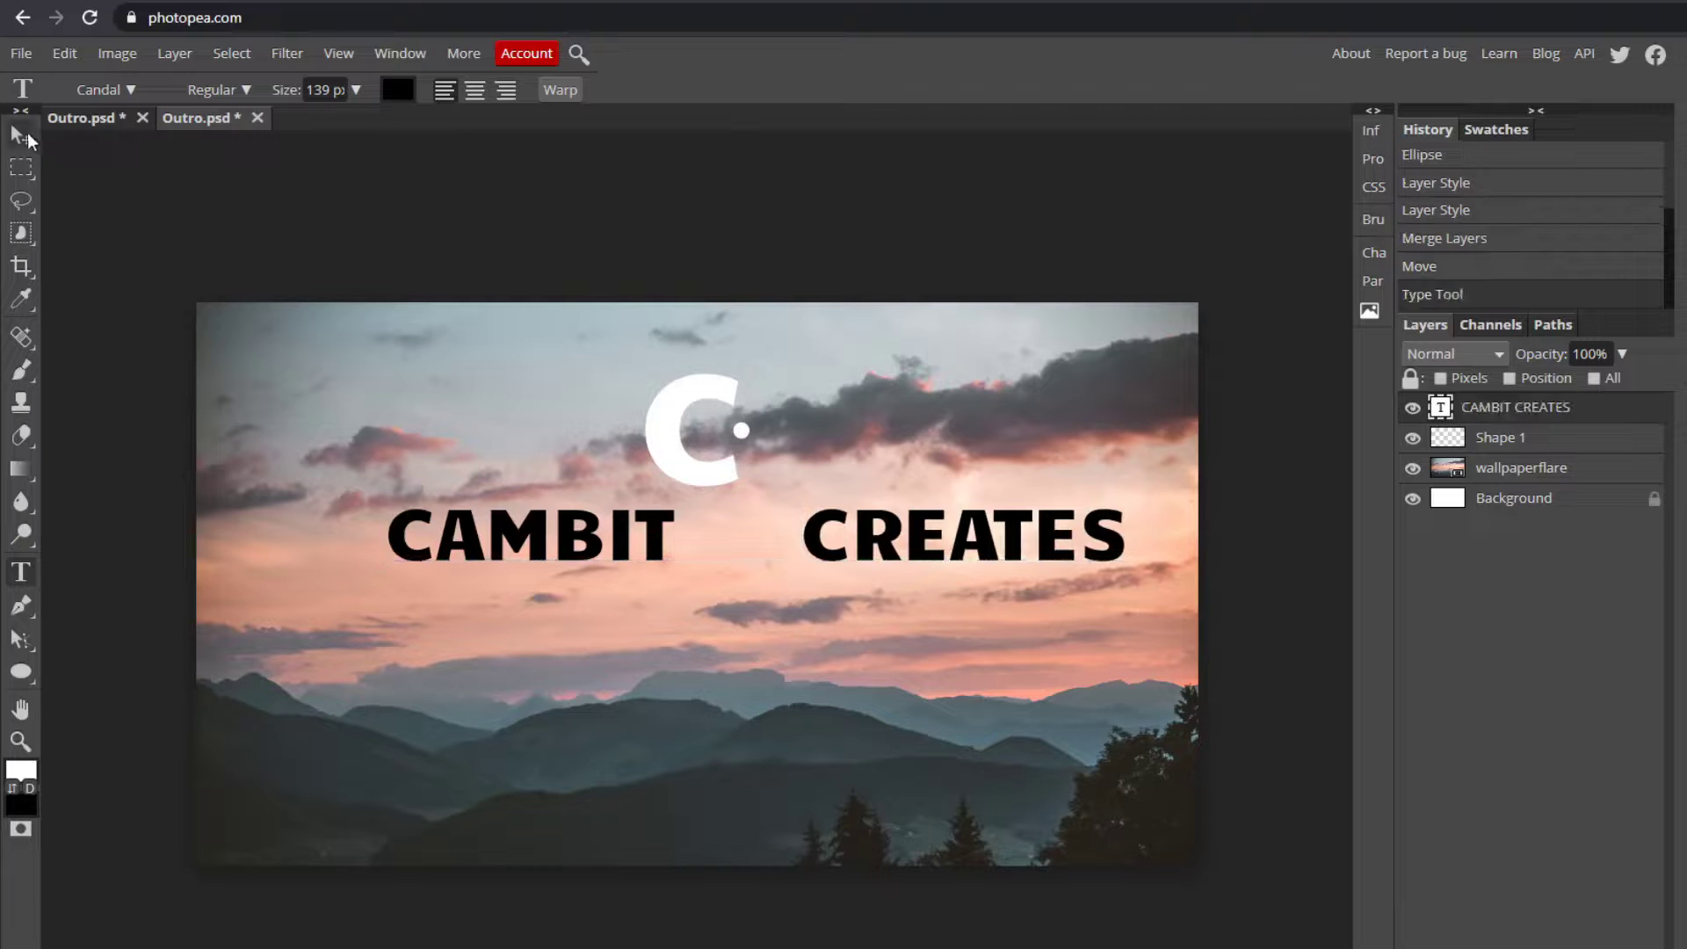
pyautogui.click(27, 135)
pyautogui.moveTo(471, 541); pyautogui.dragTo(431, 446)
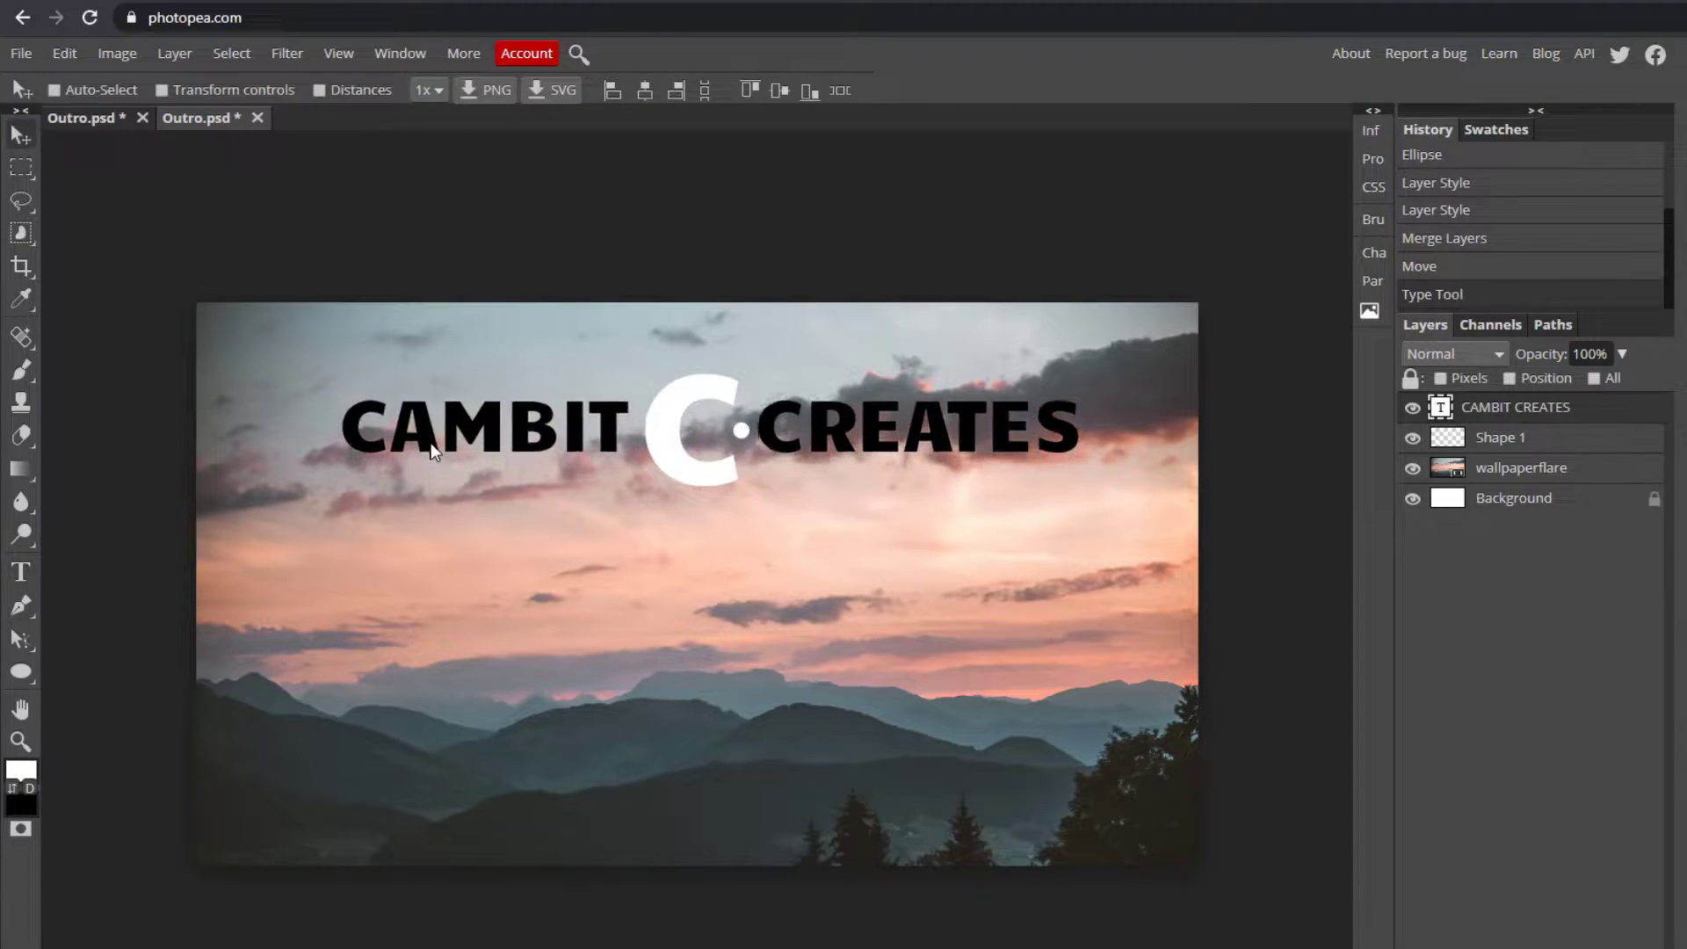
pyautogui.moveTo(507, 425); pyautogui.dragTo(566, 456)
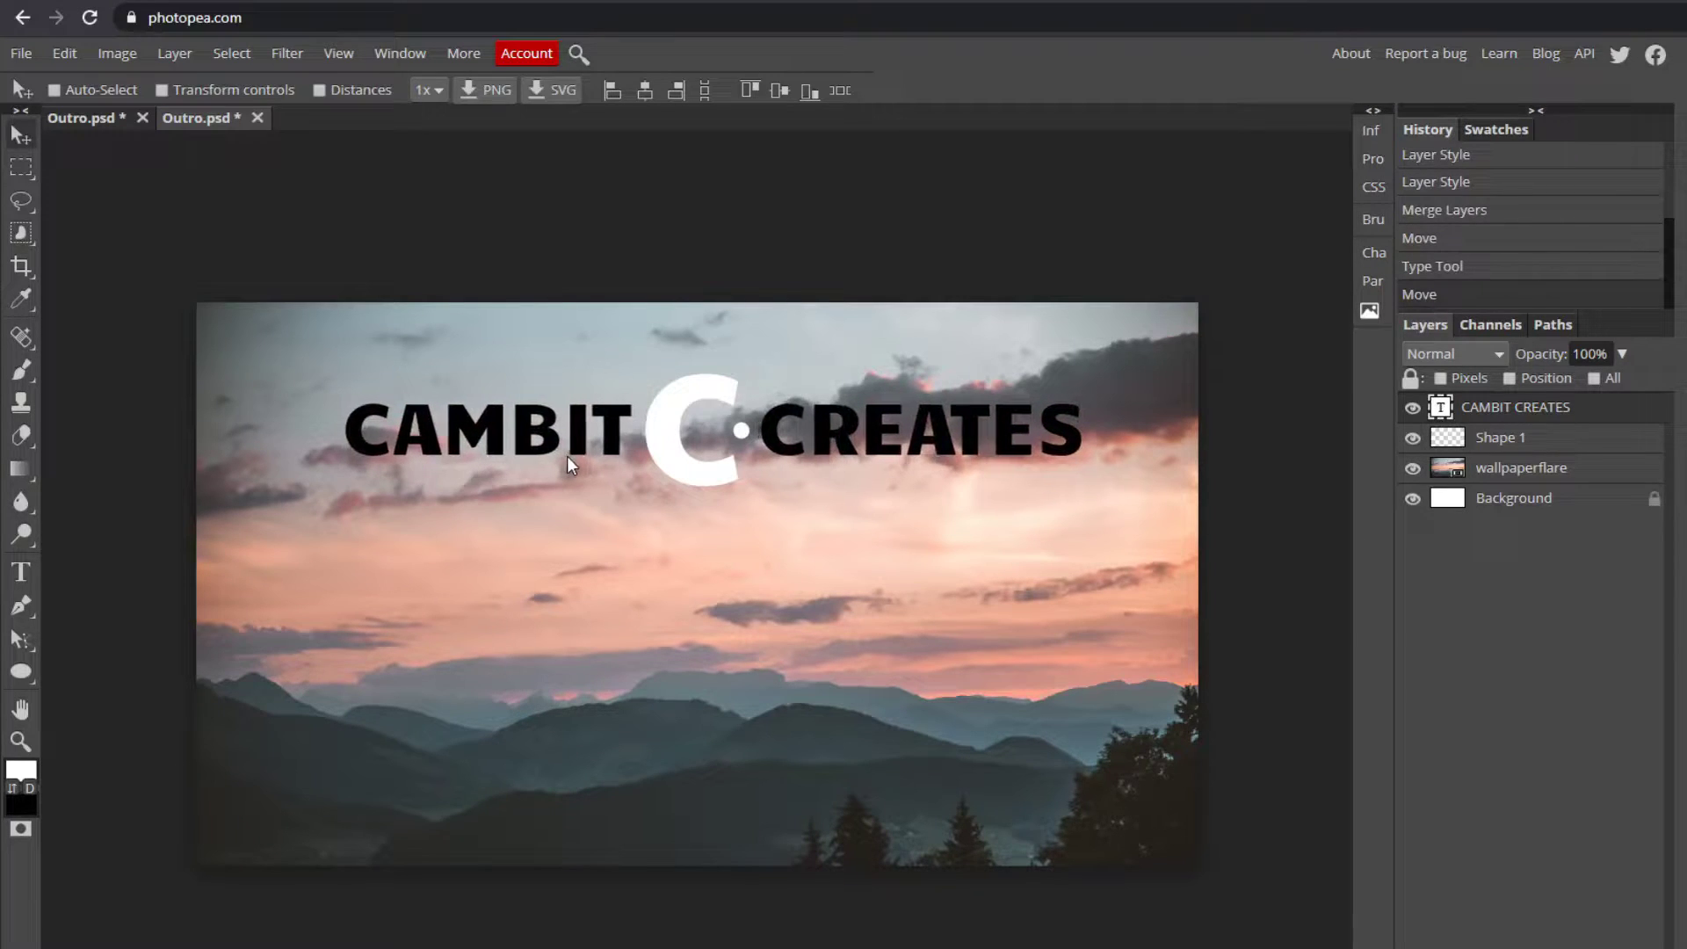
# Step: Adjust the gap before CREATES and nudge the title slightly left
pyautogui.press('t')
pyautogui.click(625, 432)
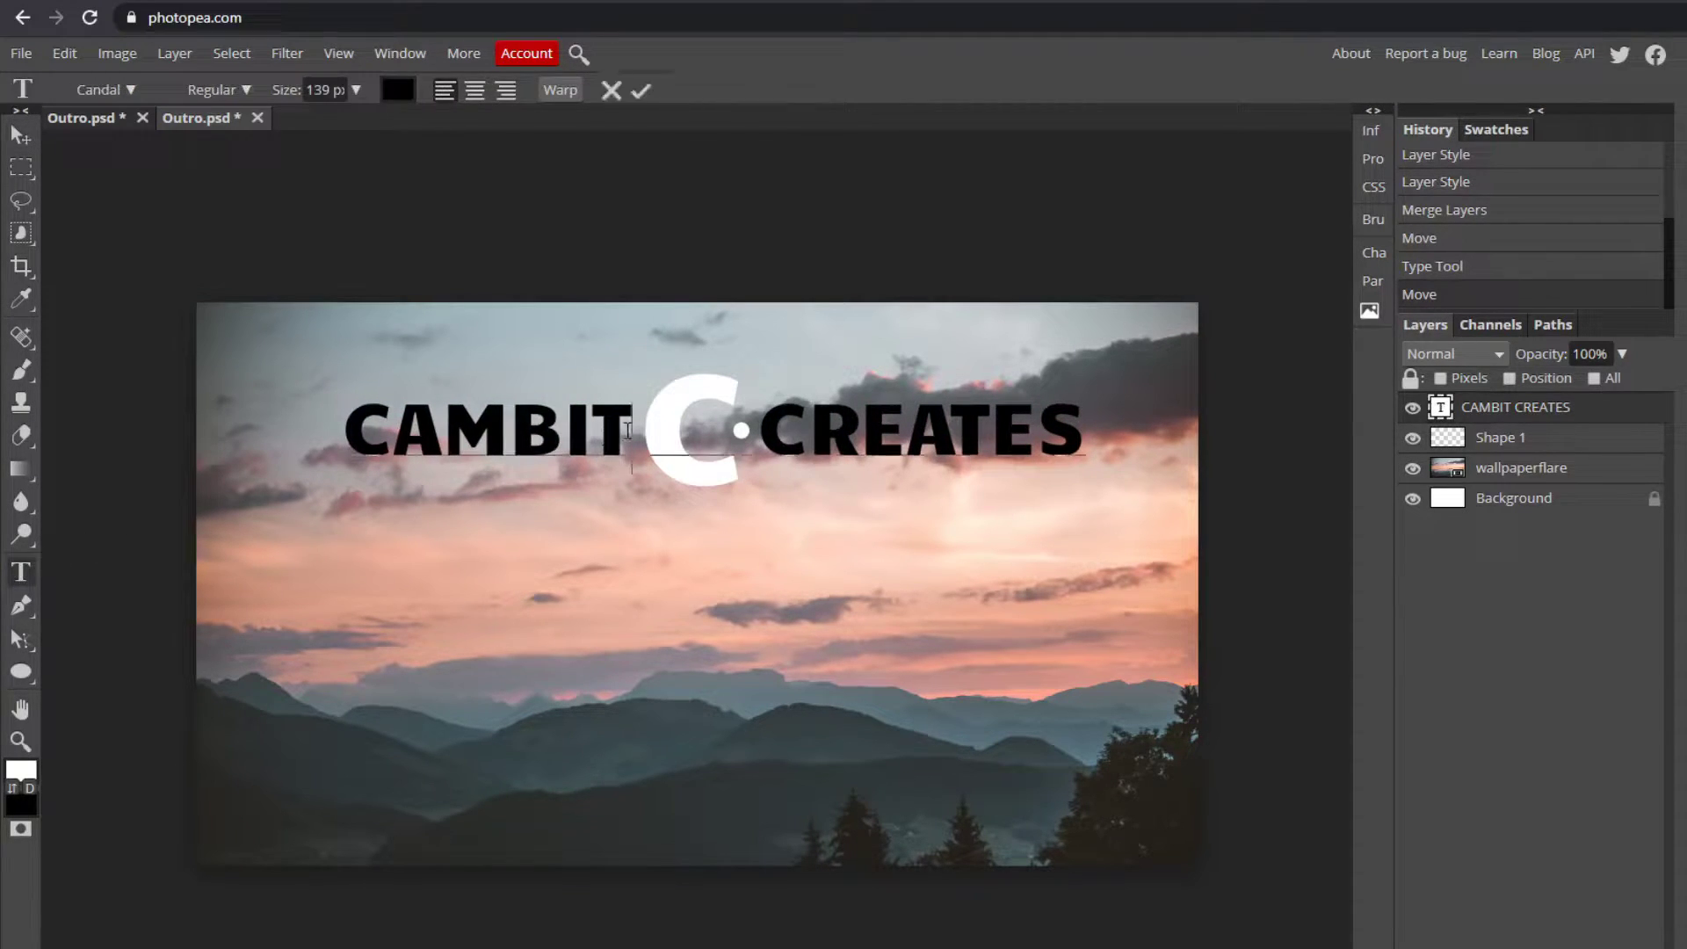
pyautogui.click(640, 91)
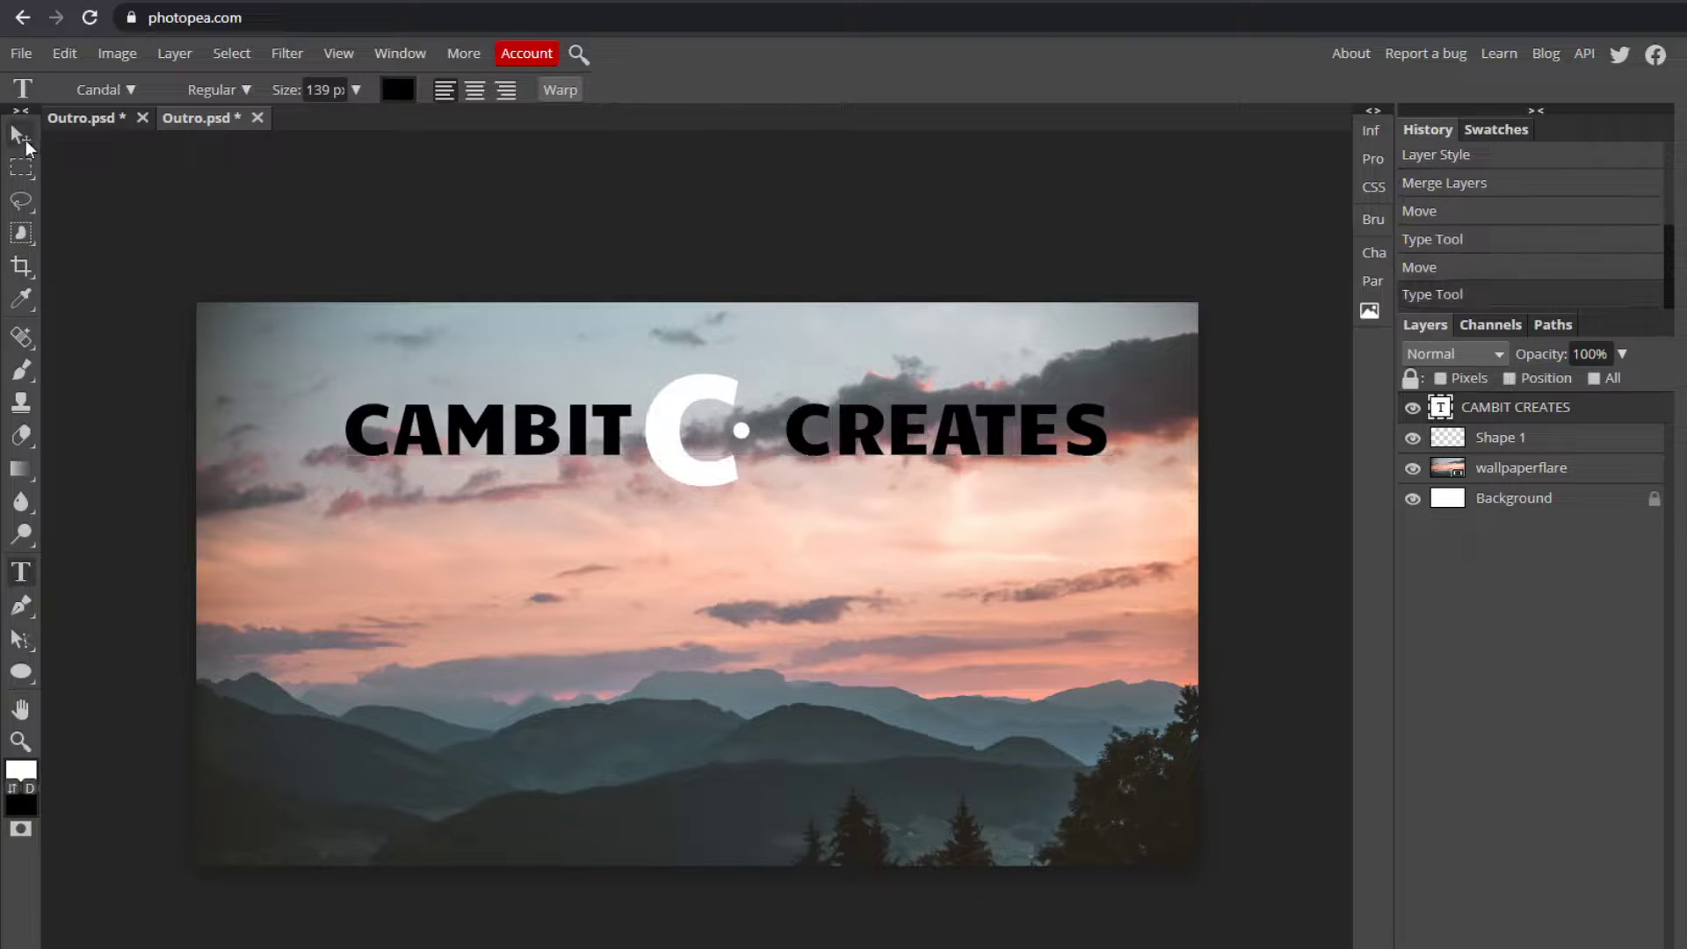
pyautogui.click(21, 135)
pyautogui.moveTo(498, 393); pyautogui.dragTo(483, 387)
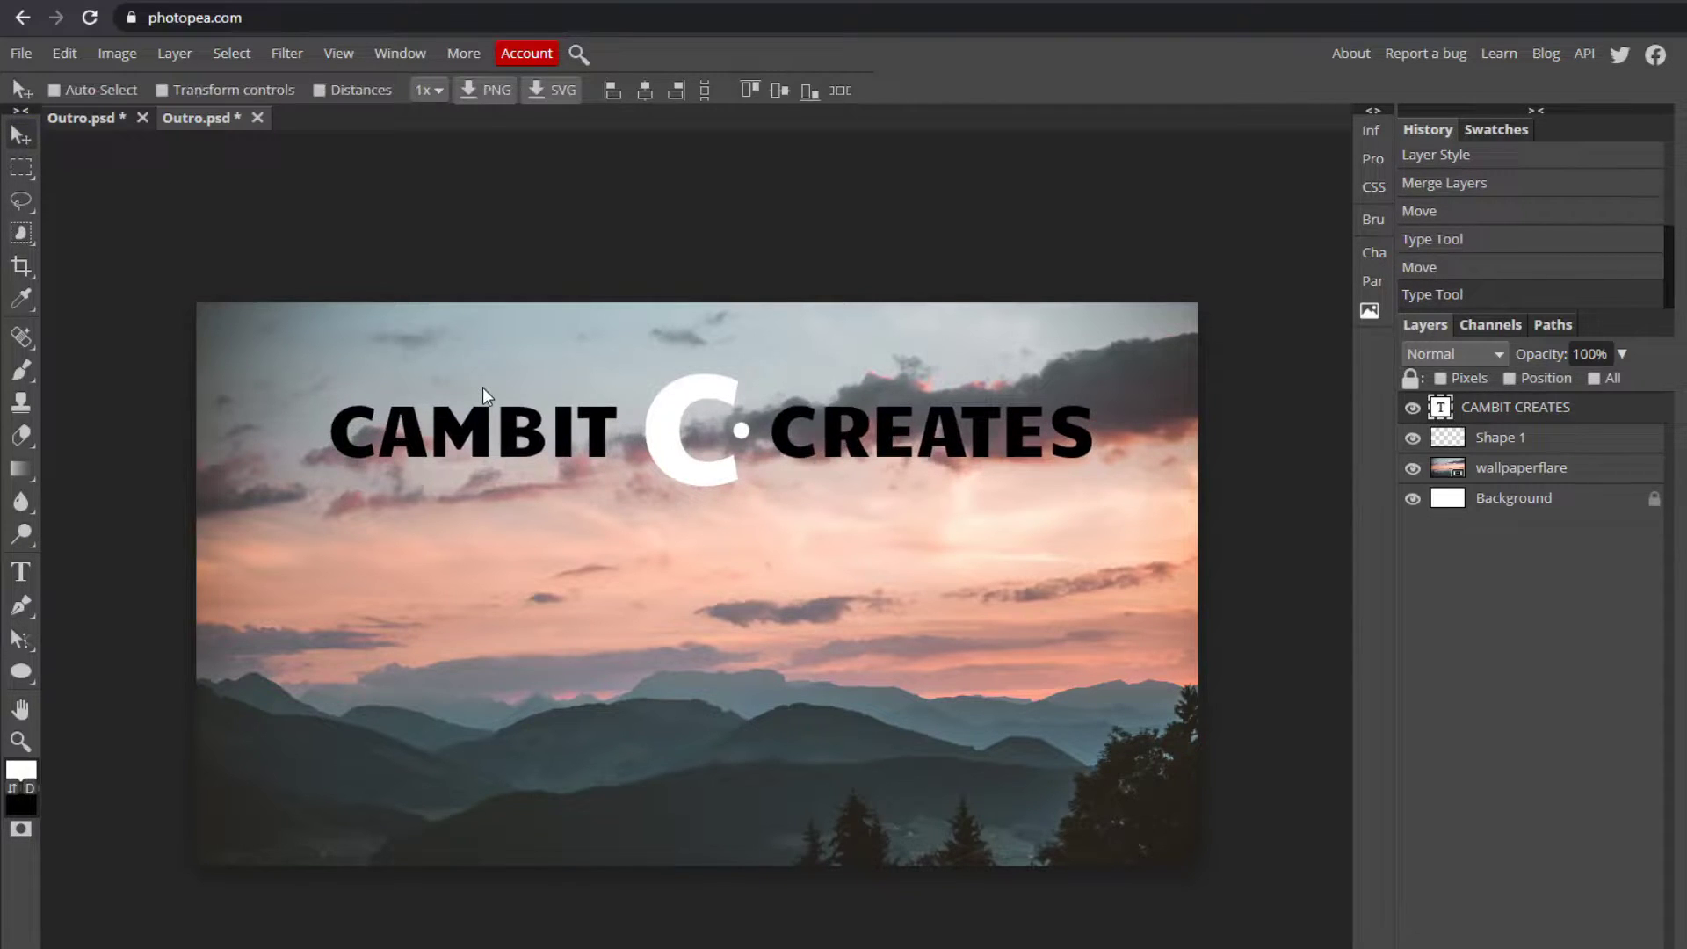
# Step: Shrink the whole title to 114 px and shift it right
pyautogui.click(21, 572)
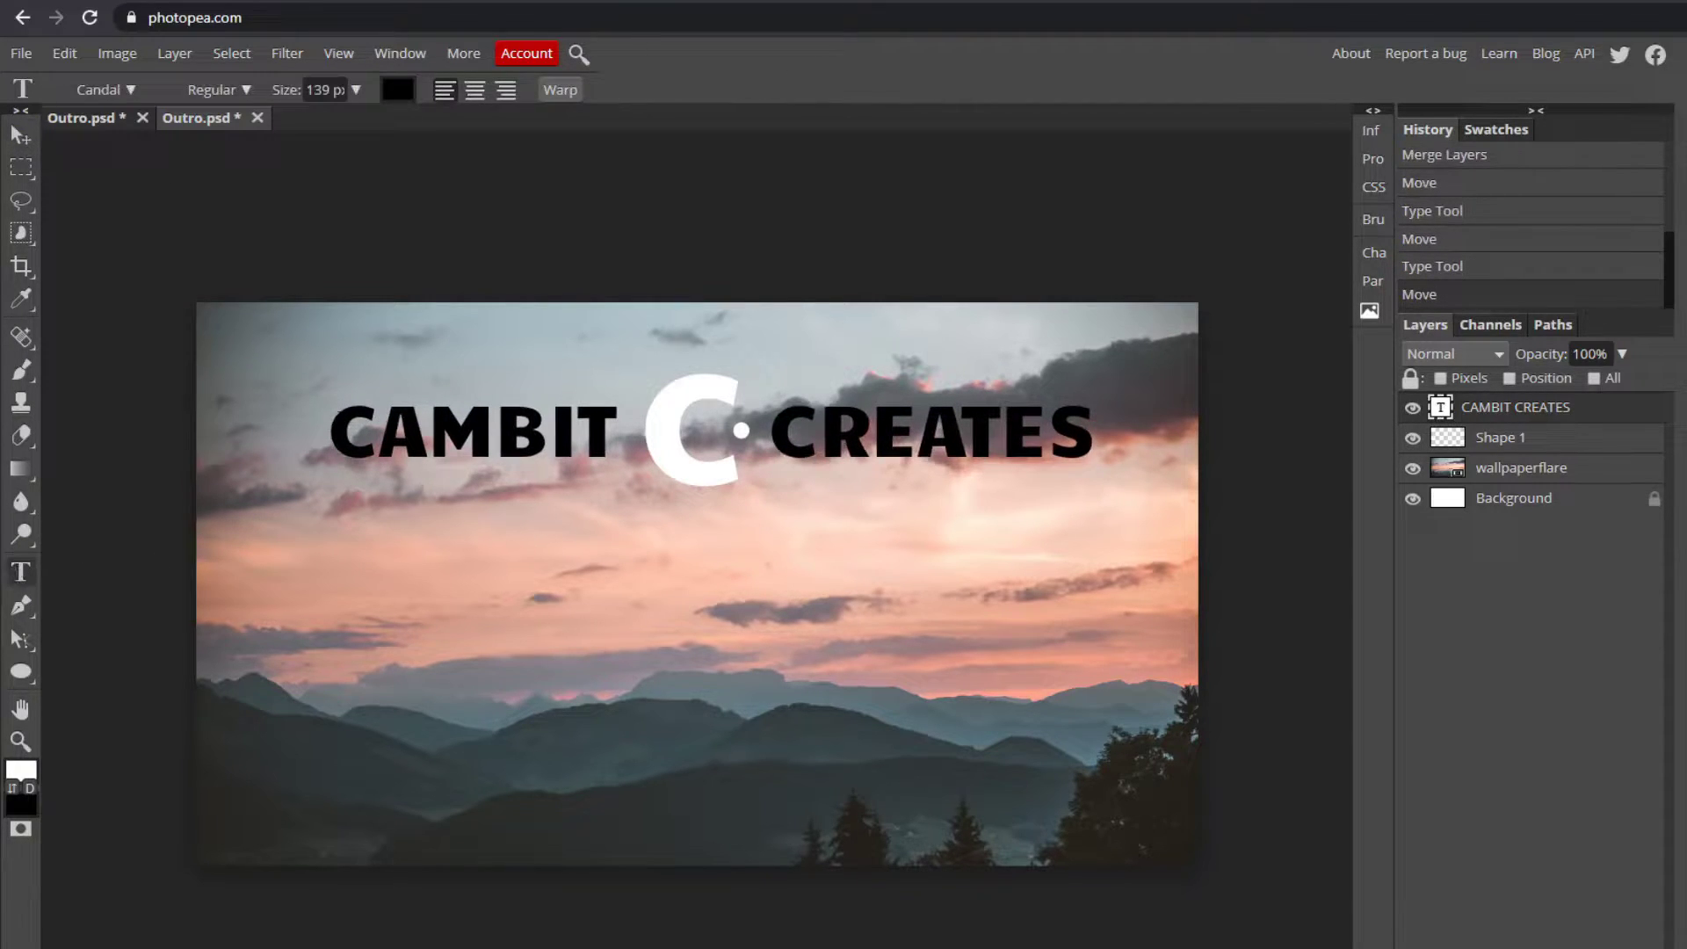
pyautogui.hotkey('ctrl', 'a')
pyautogui.click(356, 90)
pyautogui.moveTo(339, 120); pyautogui.dragTo(339, 128)
pyautogui.click(641, 90)
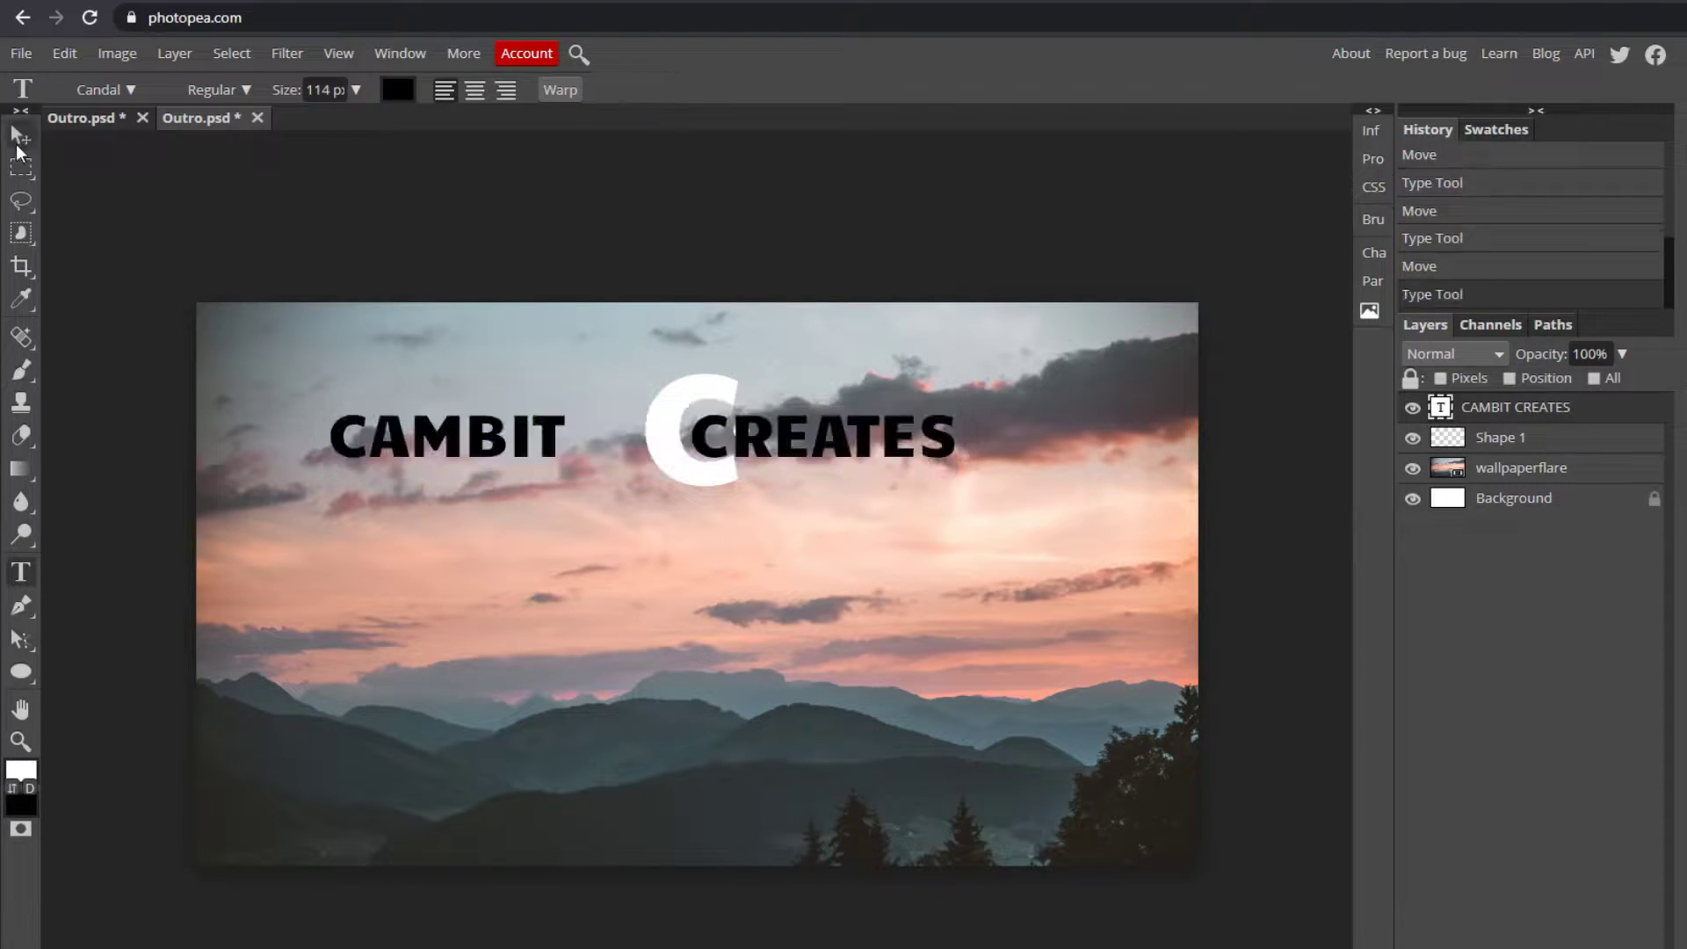
pyautogui.click(19, 139)
pyautogui.moveTo(743, 457); pyautogui.dragTo(805, 457)
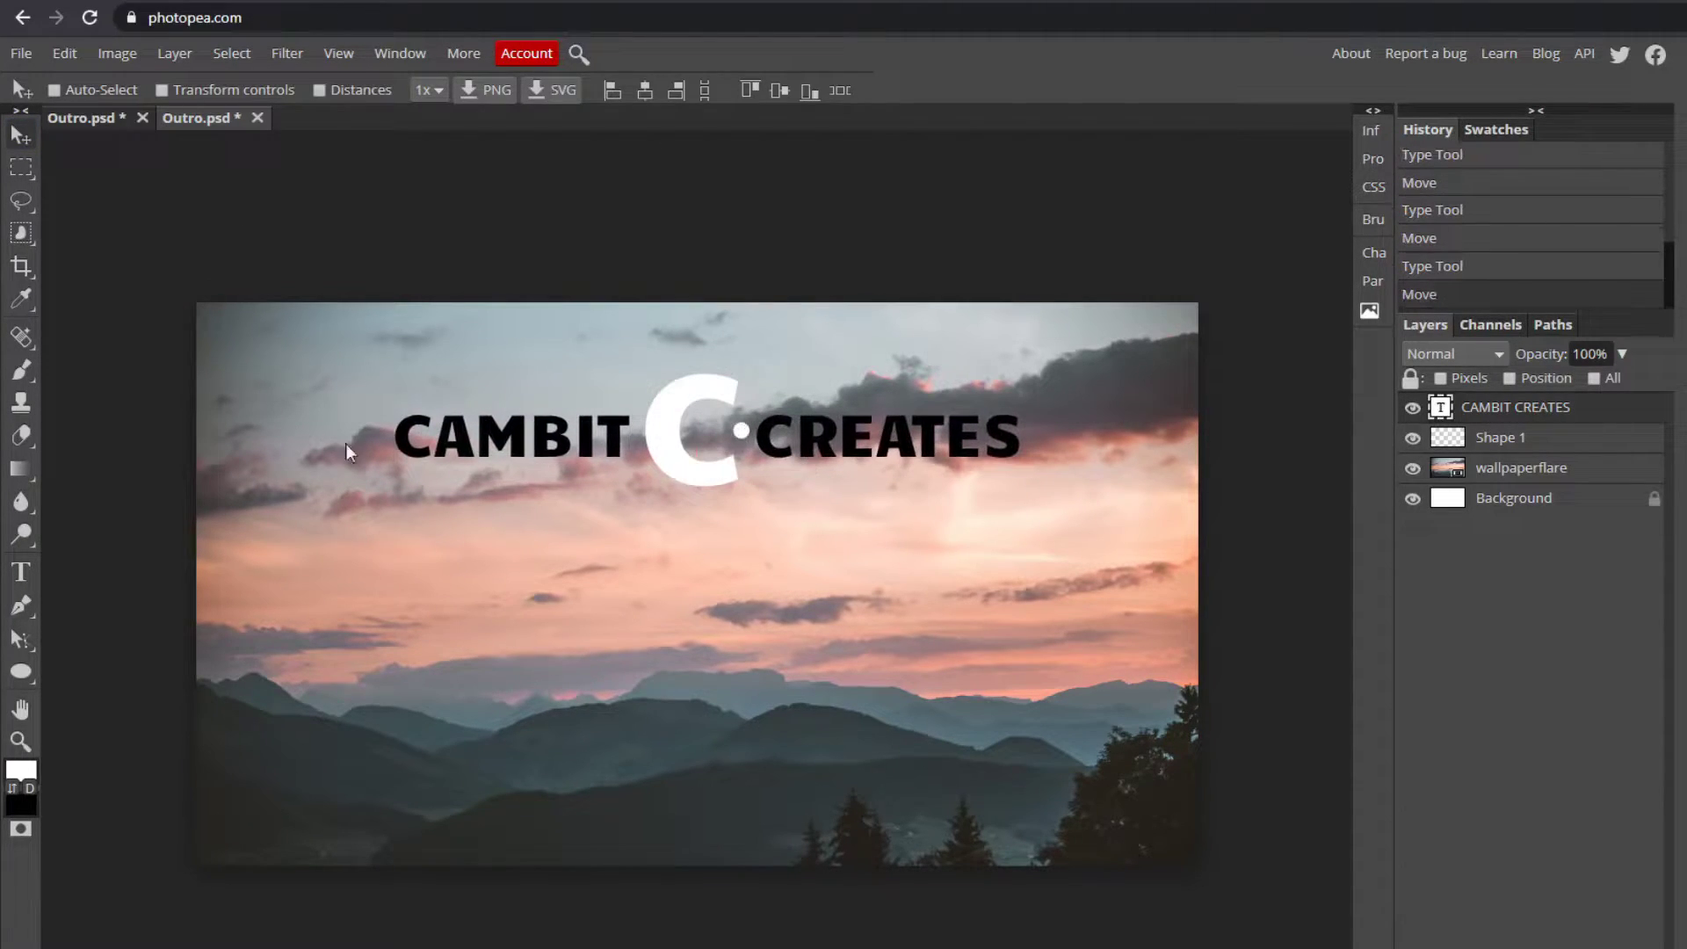
# Step: Add extra spaces before CREATES and shift the title slightly left
pyautogui.click(20, 572)
pyautogui.click(648, 437)
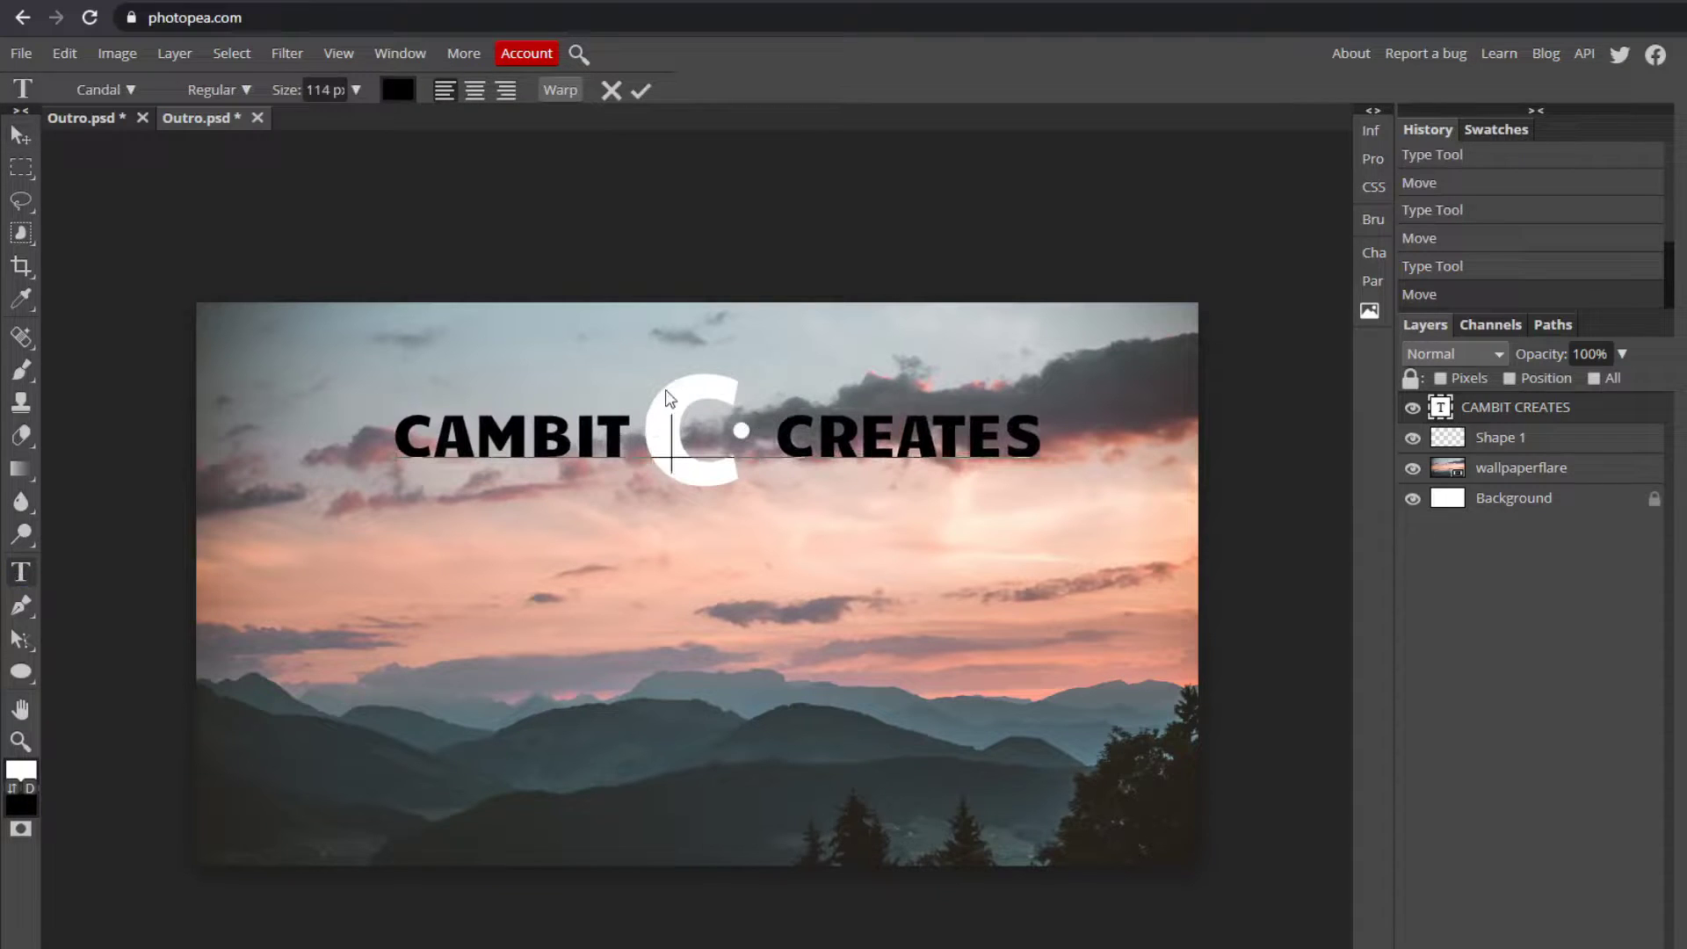
pyautogui.click(641, 90)
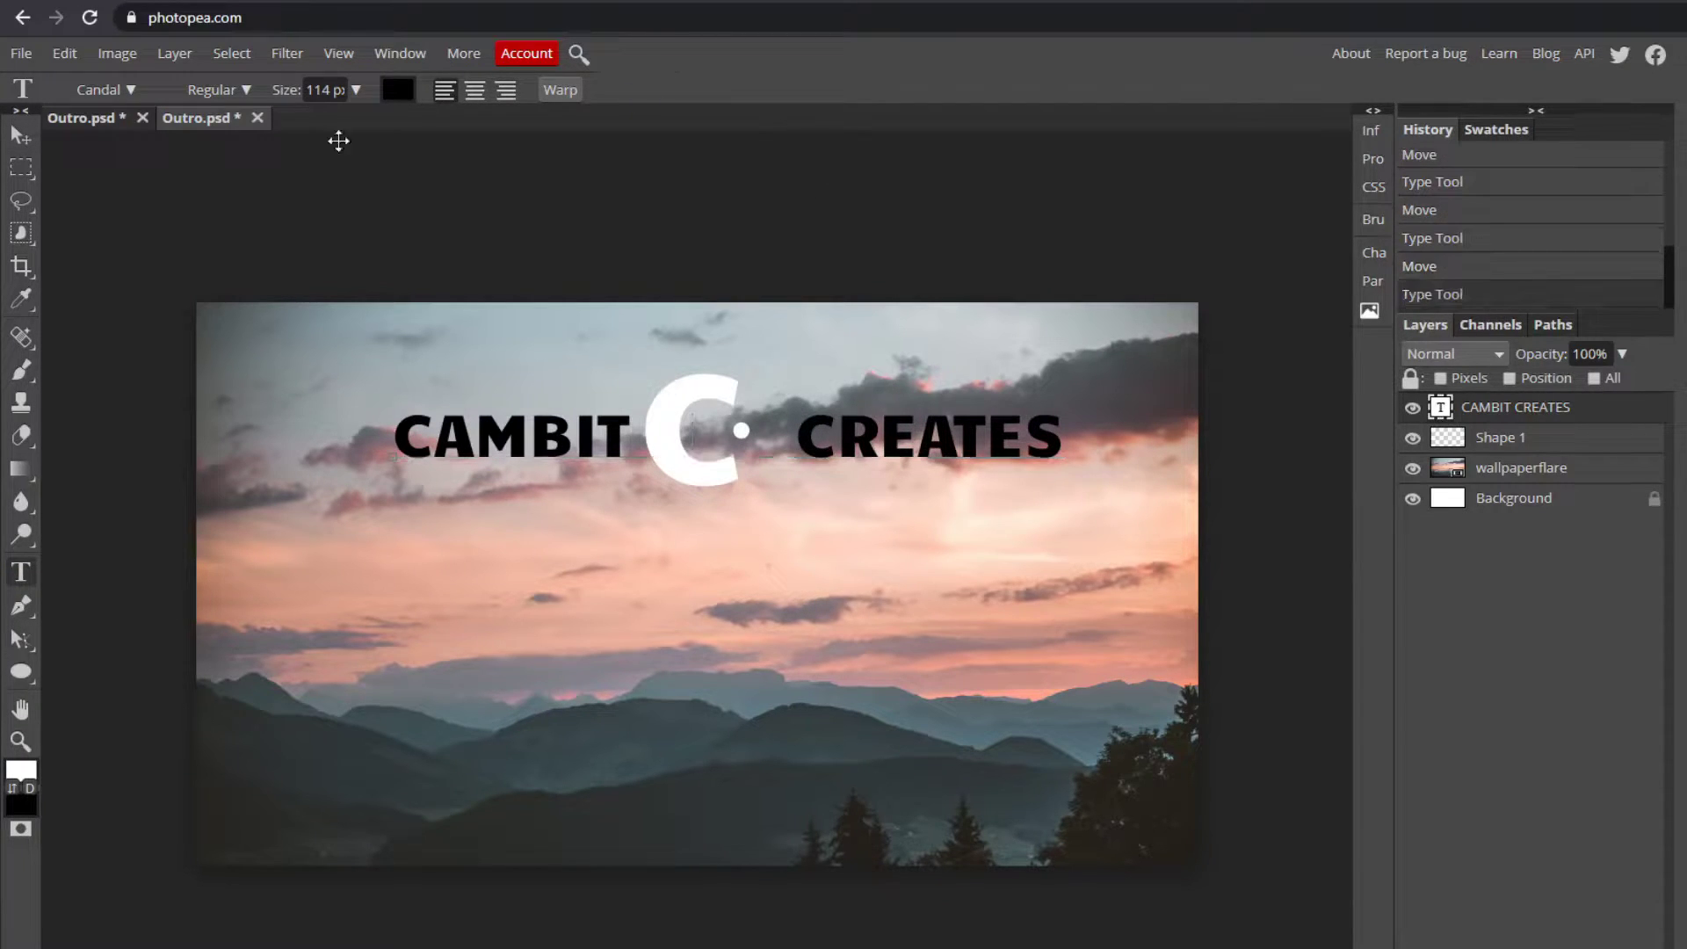
pyautogui.click(20, 138)
pyautogui.moveTo(479, 403); pyautogui.dragTo(450, 396)
# Step: Remove one space before CREATES and nudge the title right to balance it around the logo
pyautogui.click(20, 572)
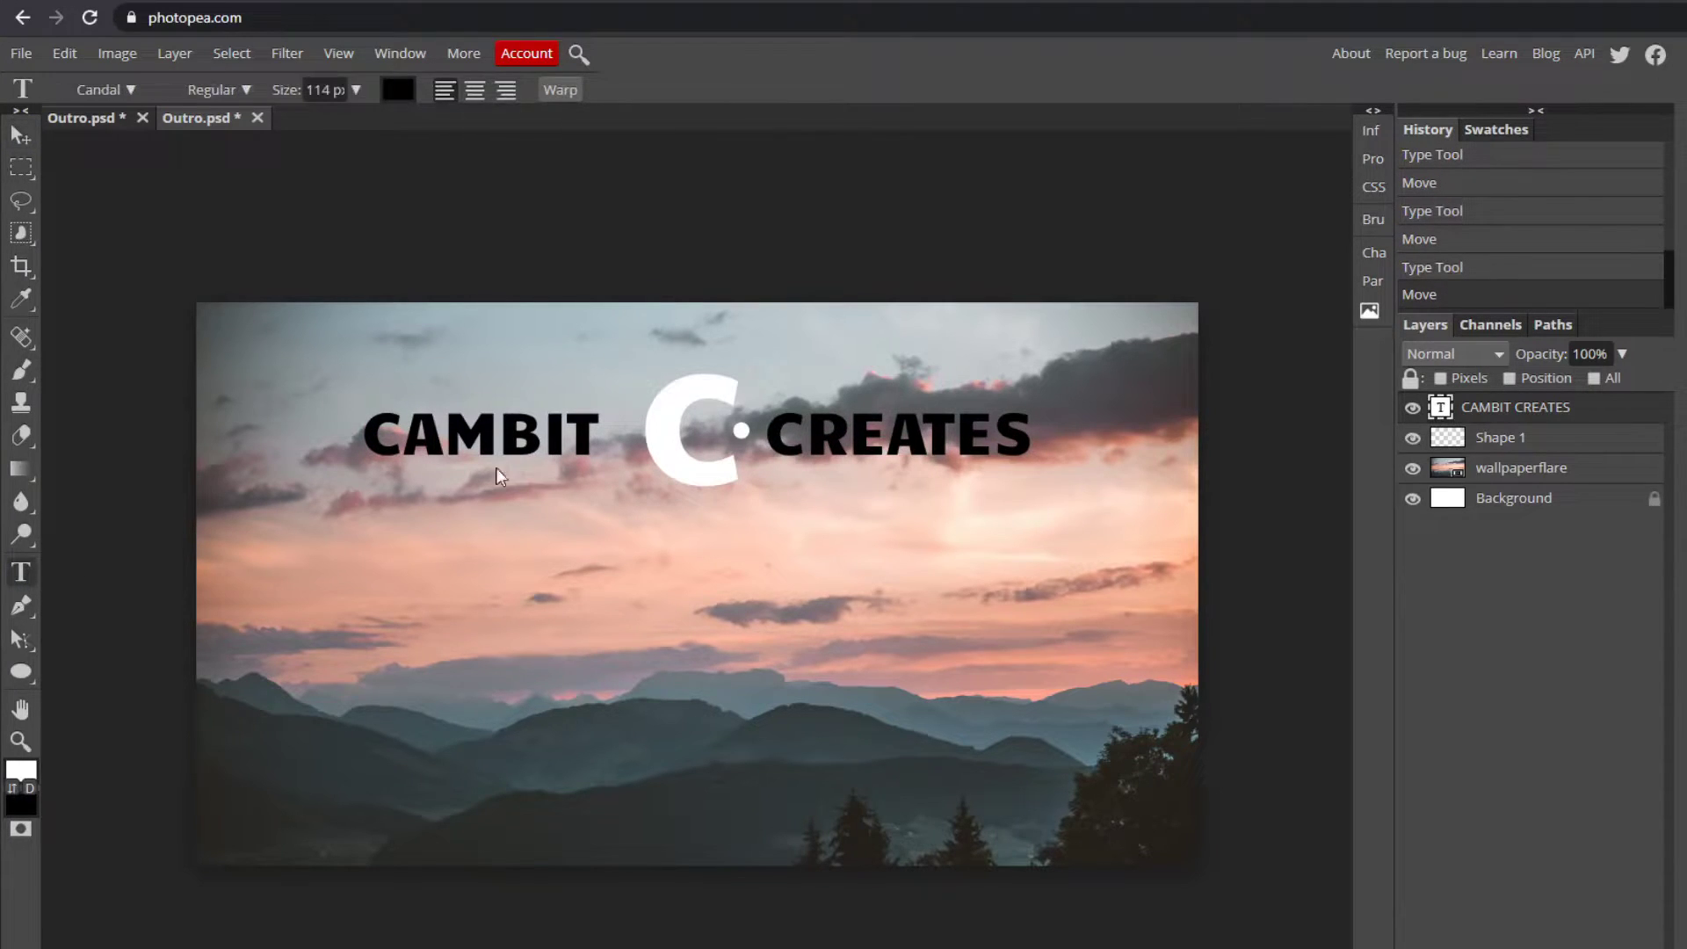
pyautogui.click(625, 438)
pyautogui.press('BackSpace')
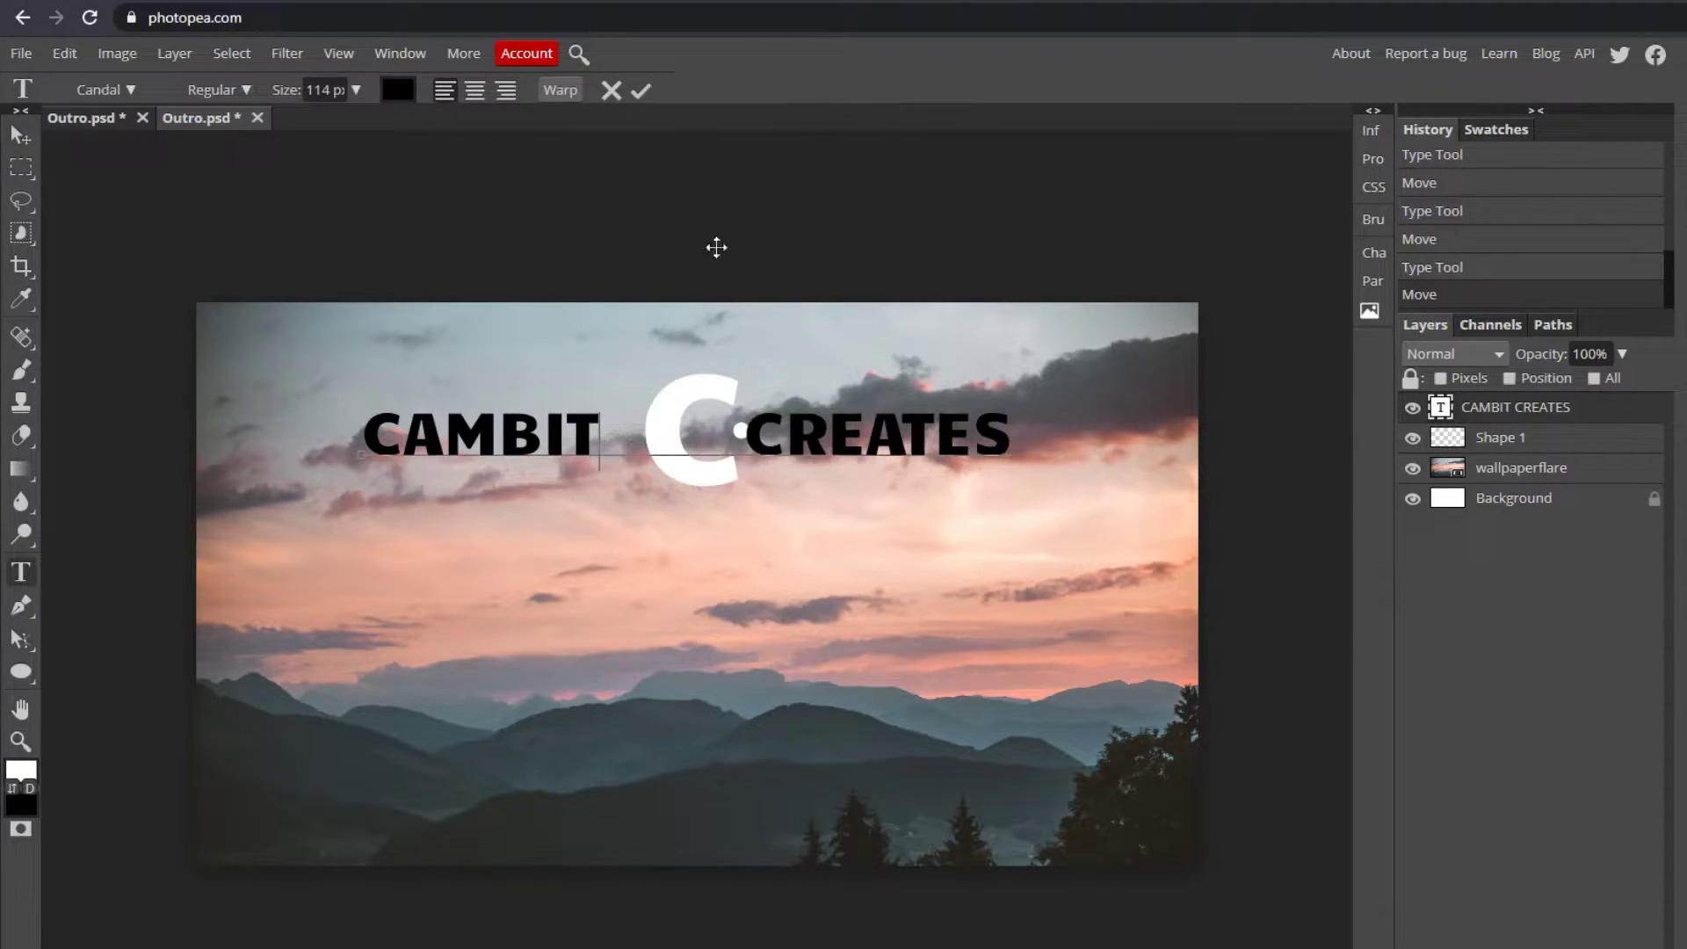
pyautogui.click(640, 90)
pyautogui.click(19, 136)
pyautogui.moveTo(431, 455); pyautogui.dragTo(451, 452)
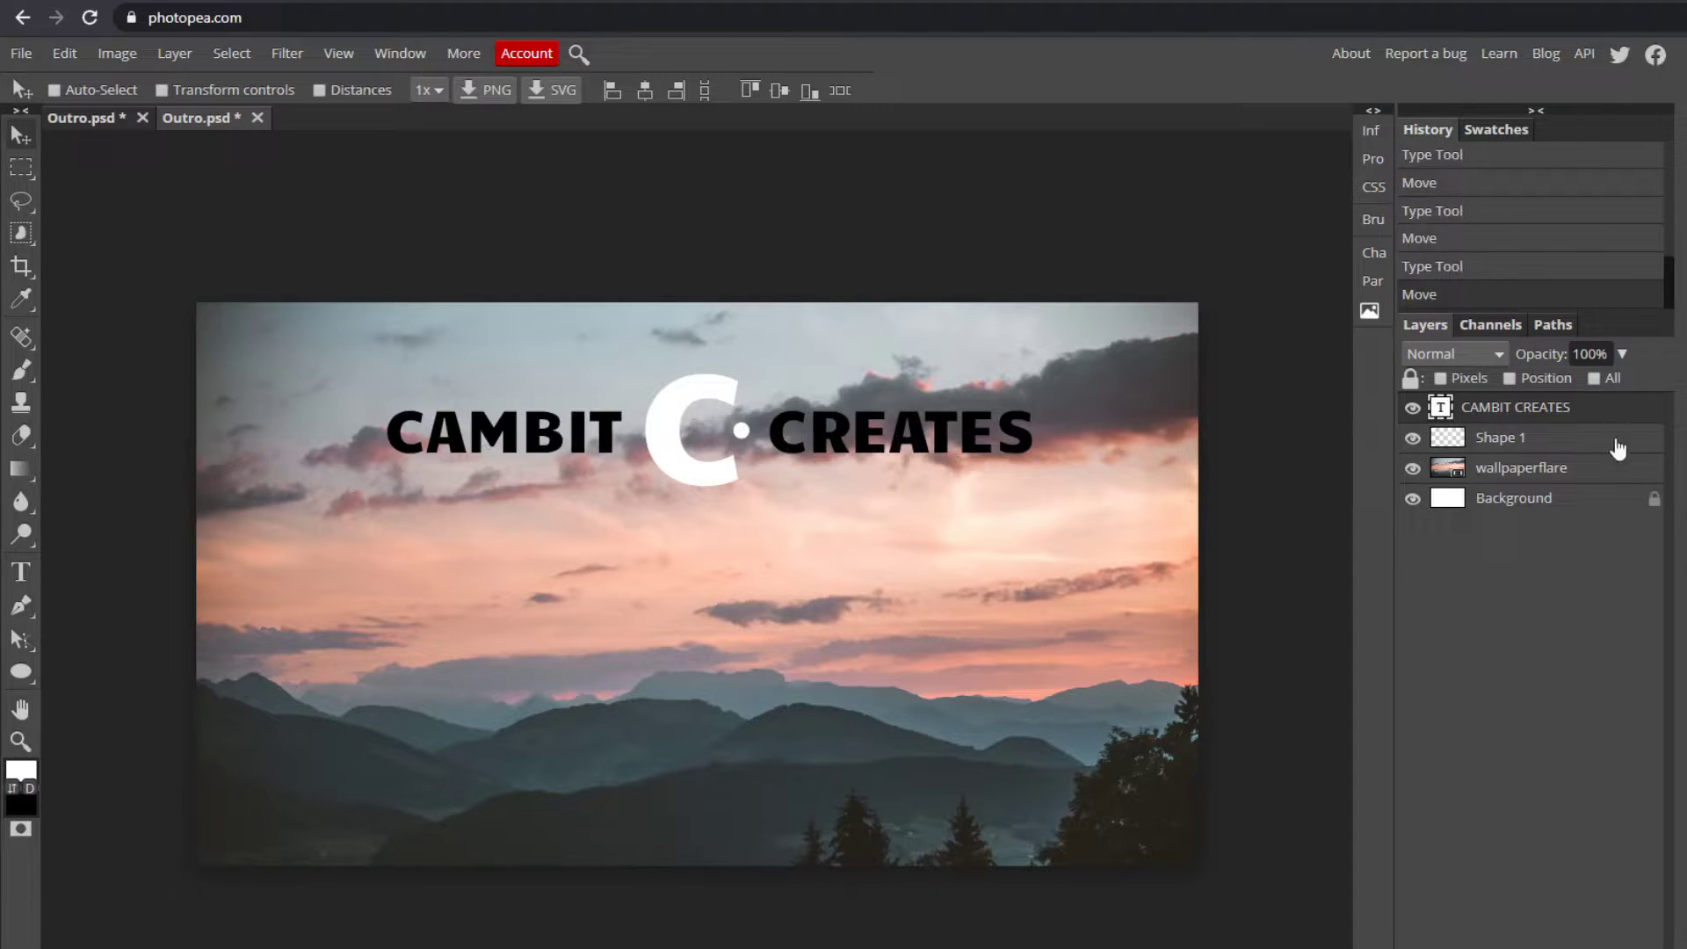
pyautogui.press('t')
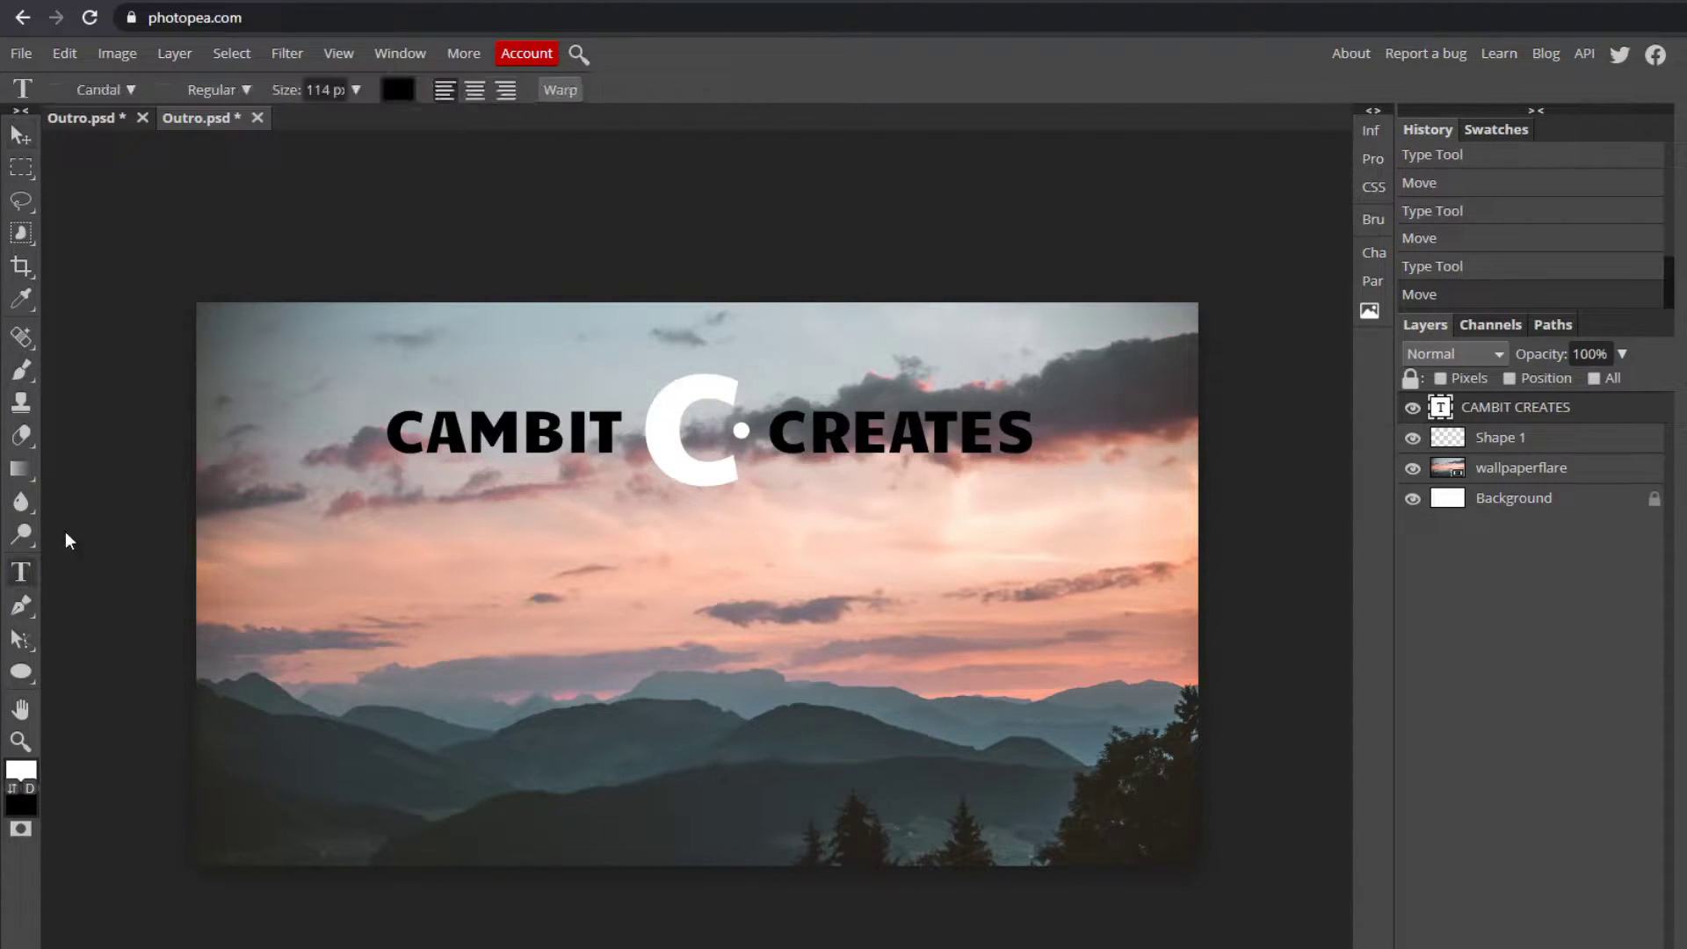
pyautogui.click(102, 86)
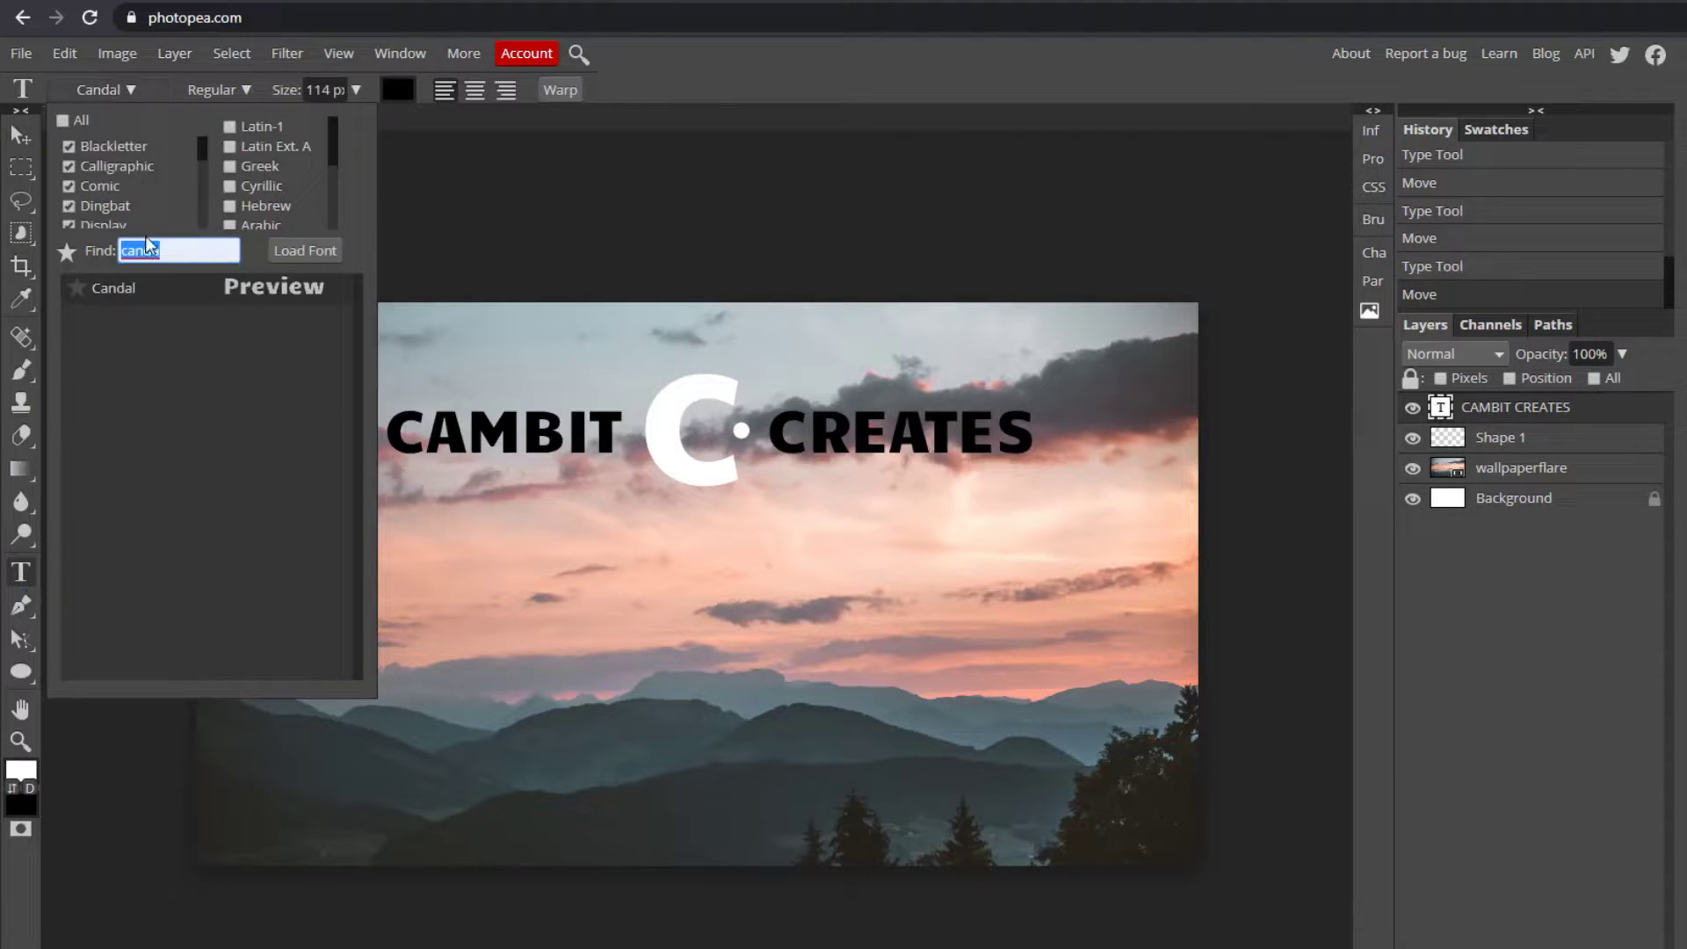
pyautogui.click(664, 64)
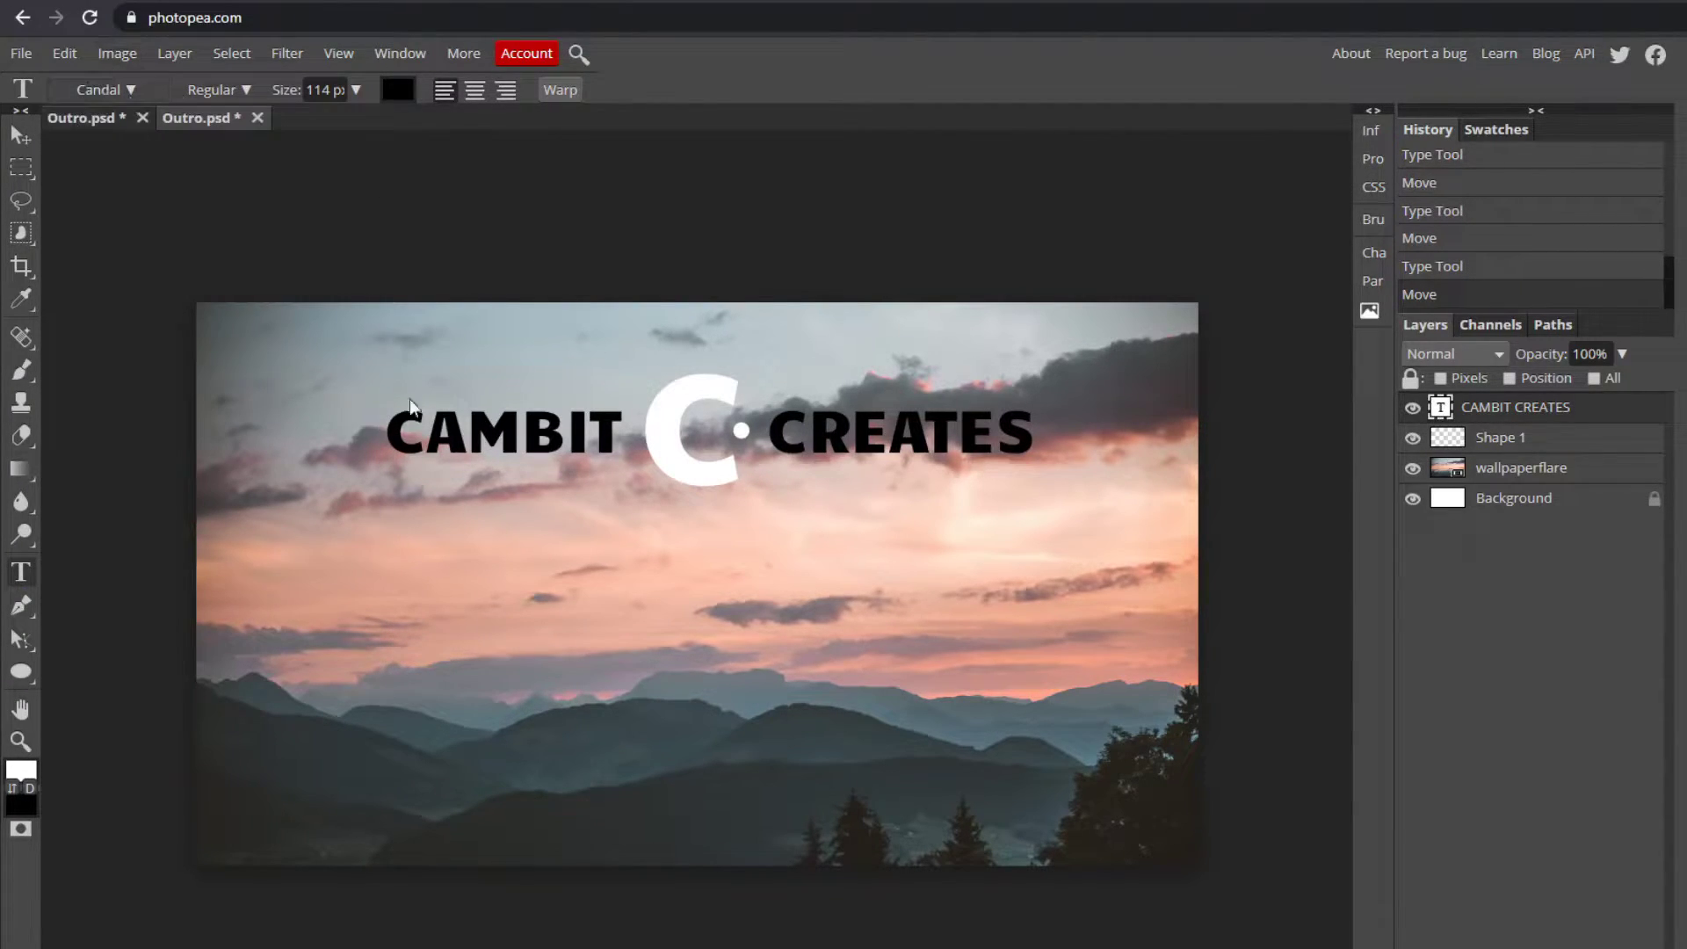
# Step: Give the CAMBIT CREATES layer a white Color Overlay style so the text turns white
pyautogui.moveTo(412, 429); pyautogui.dragTo(1037, 435)
pyautogui.click(640, 92)
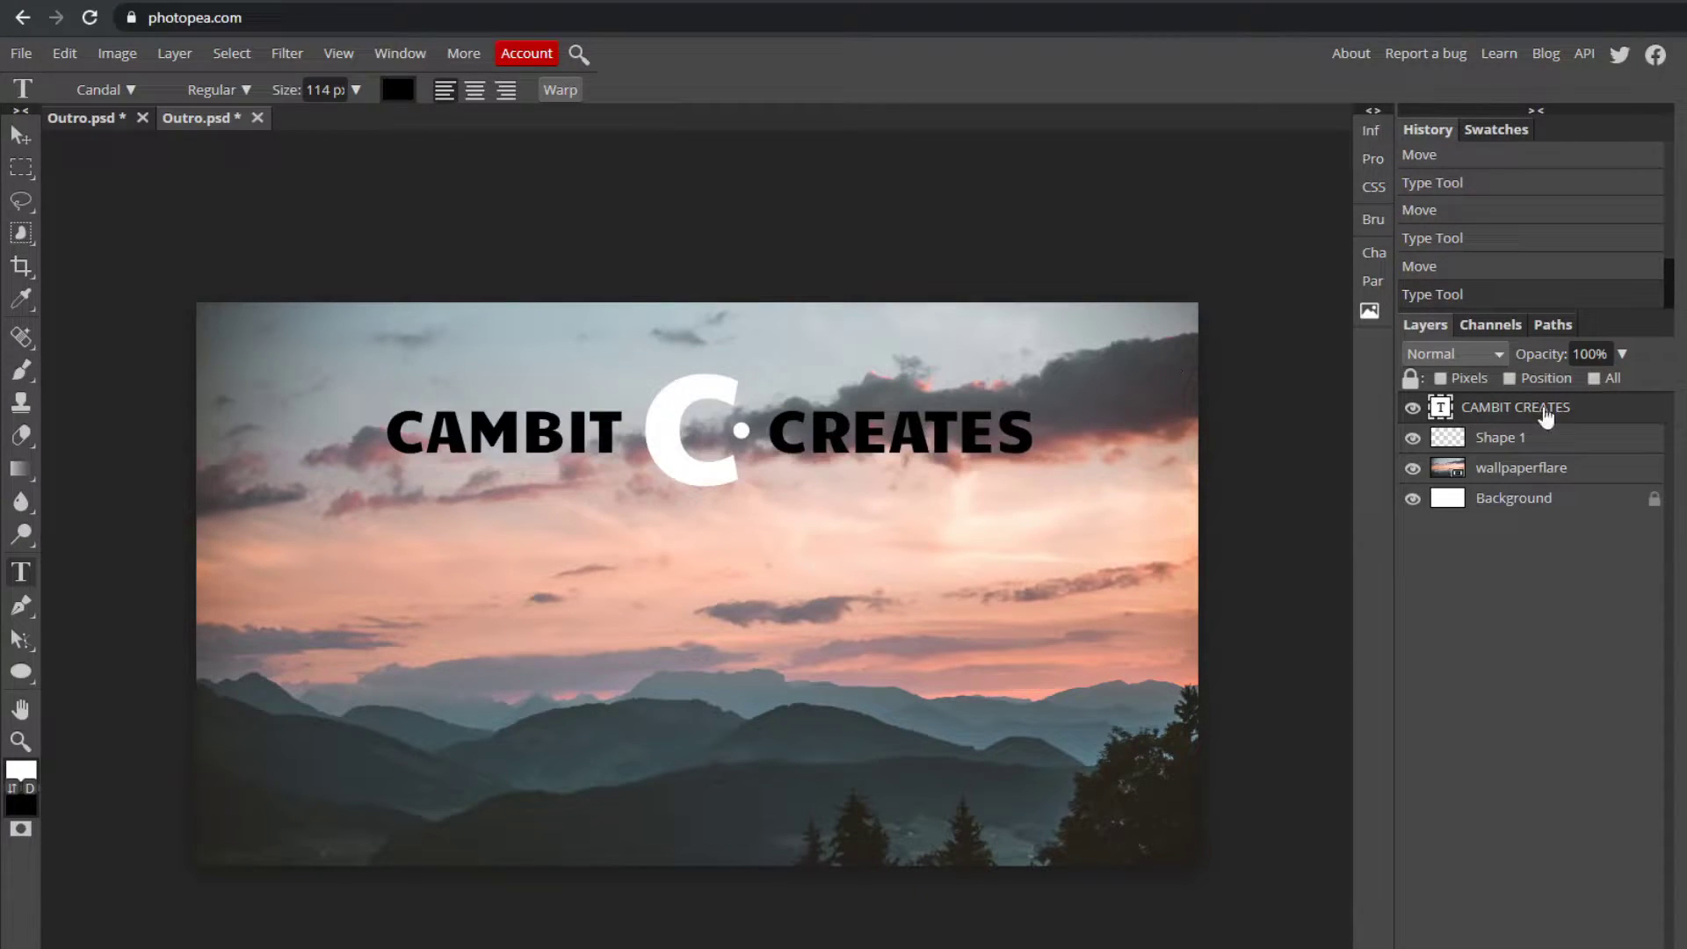
pyautogui.doubleClick(1626, 413)
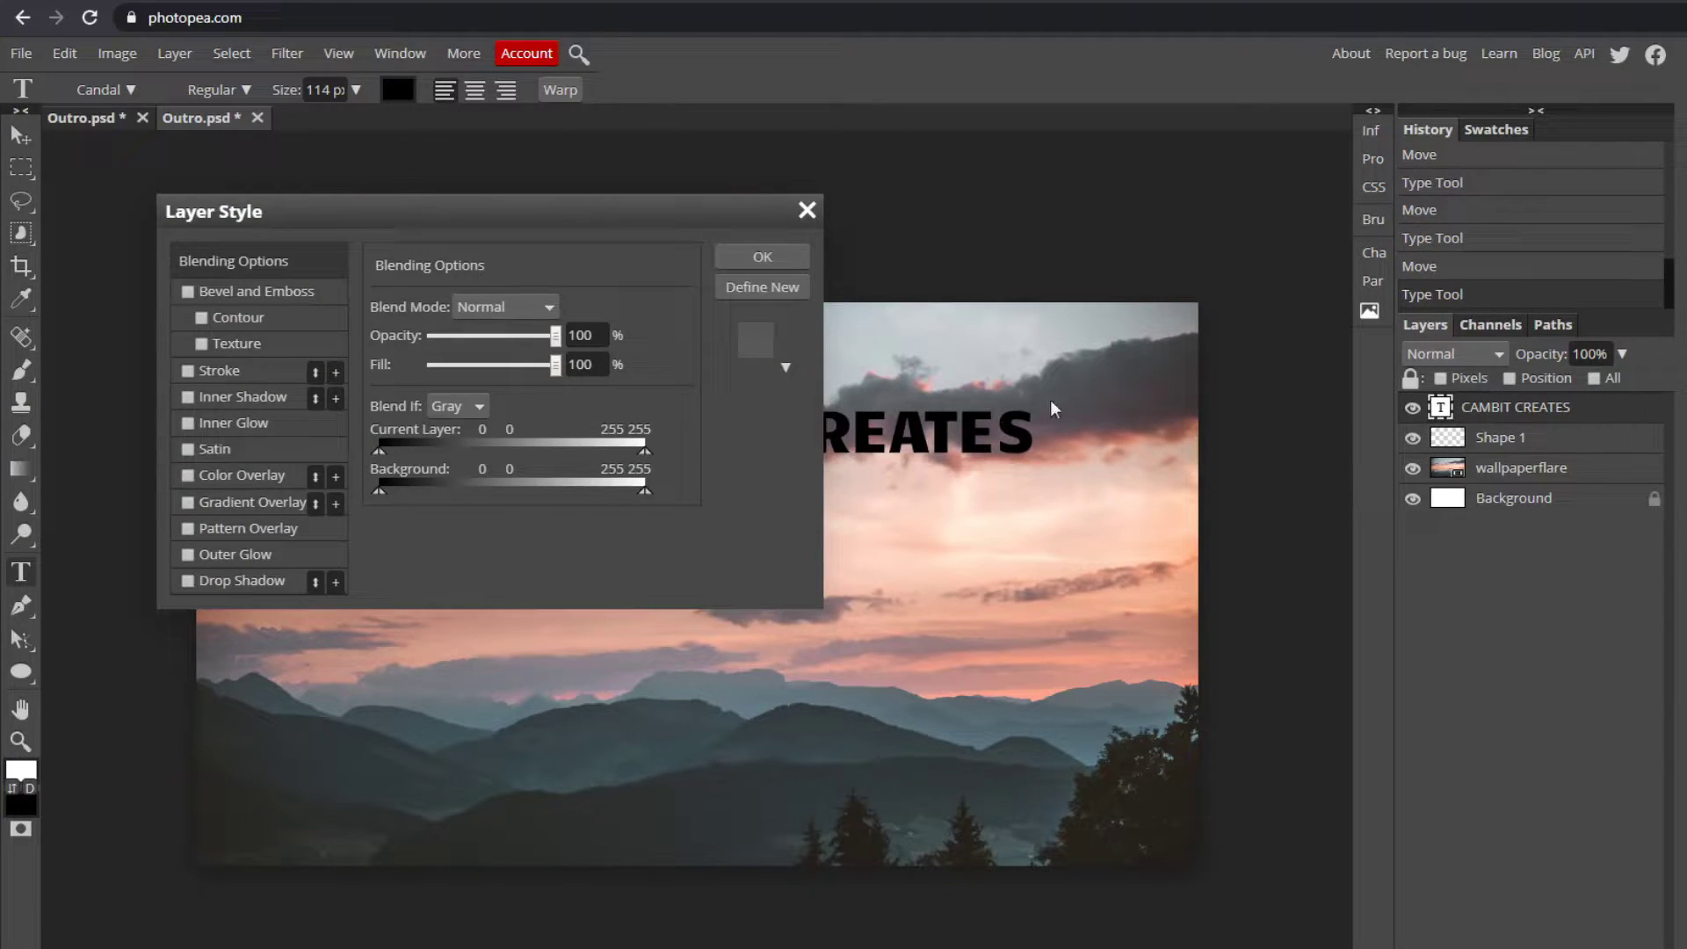
pyautogui.click(188, 477)
pyautogui.click(224, 479)
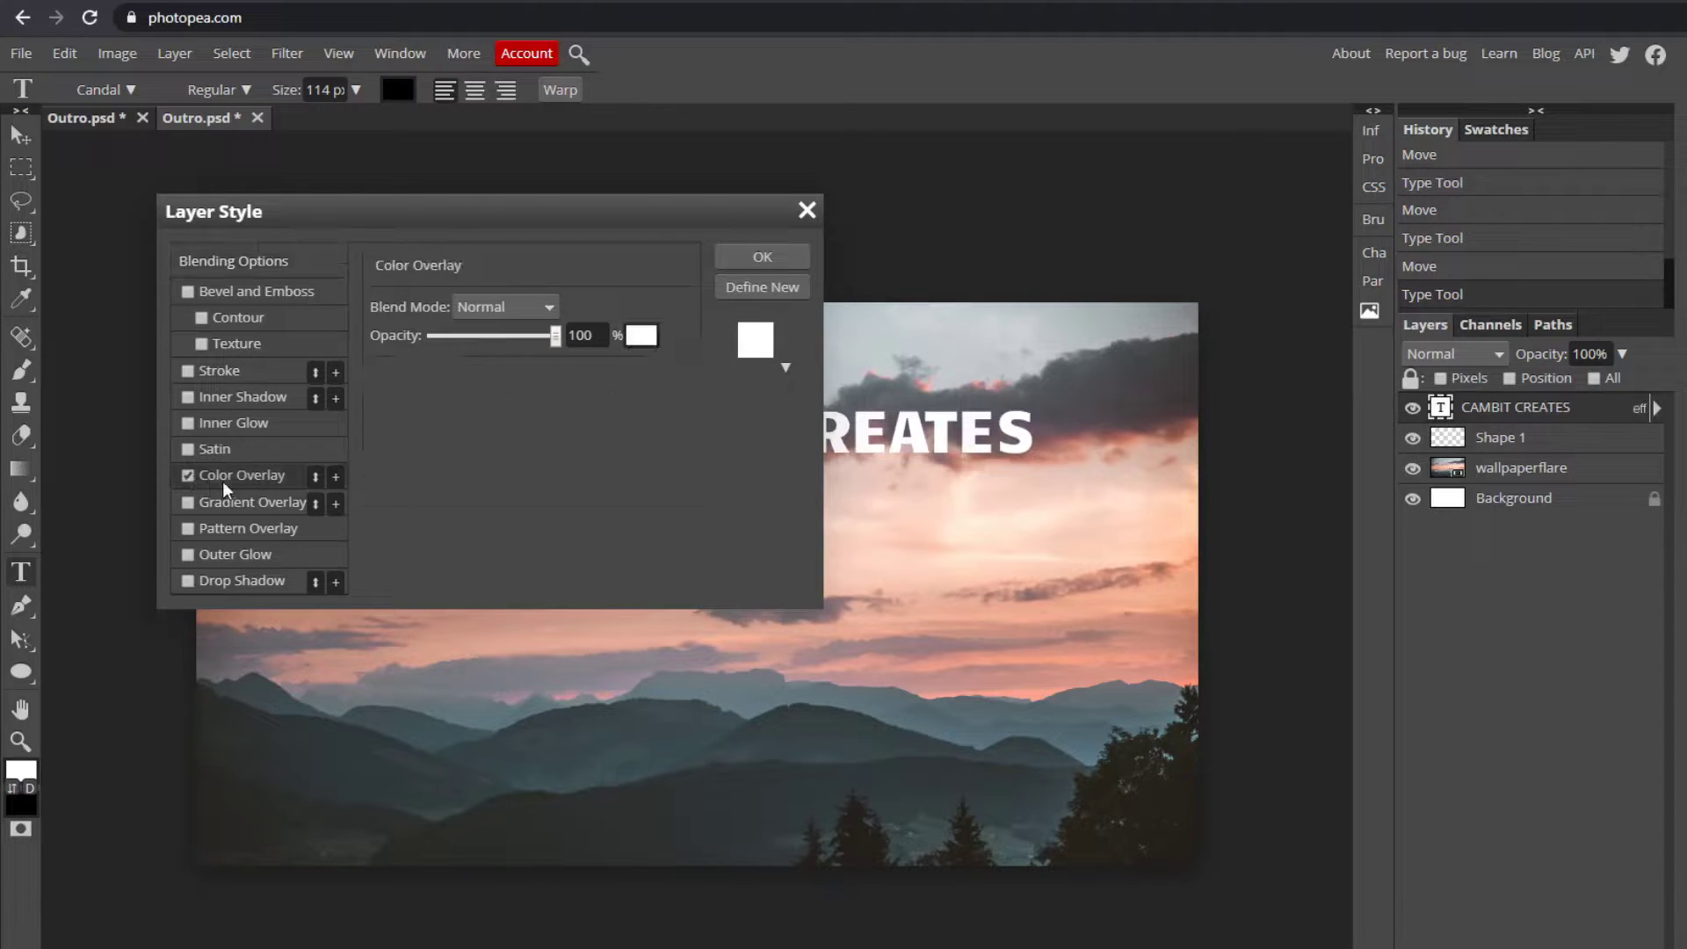
pyautogui.moveTo(467, 211); pyautogui.dragTo(1427, 139)
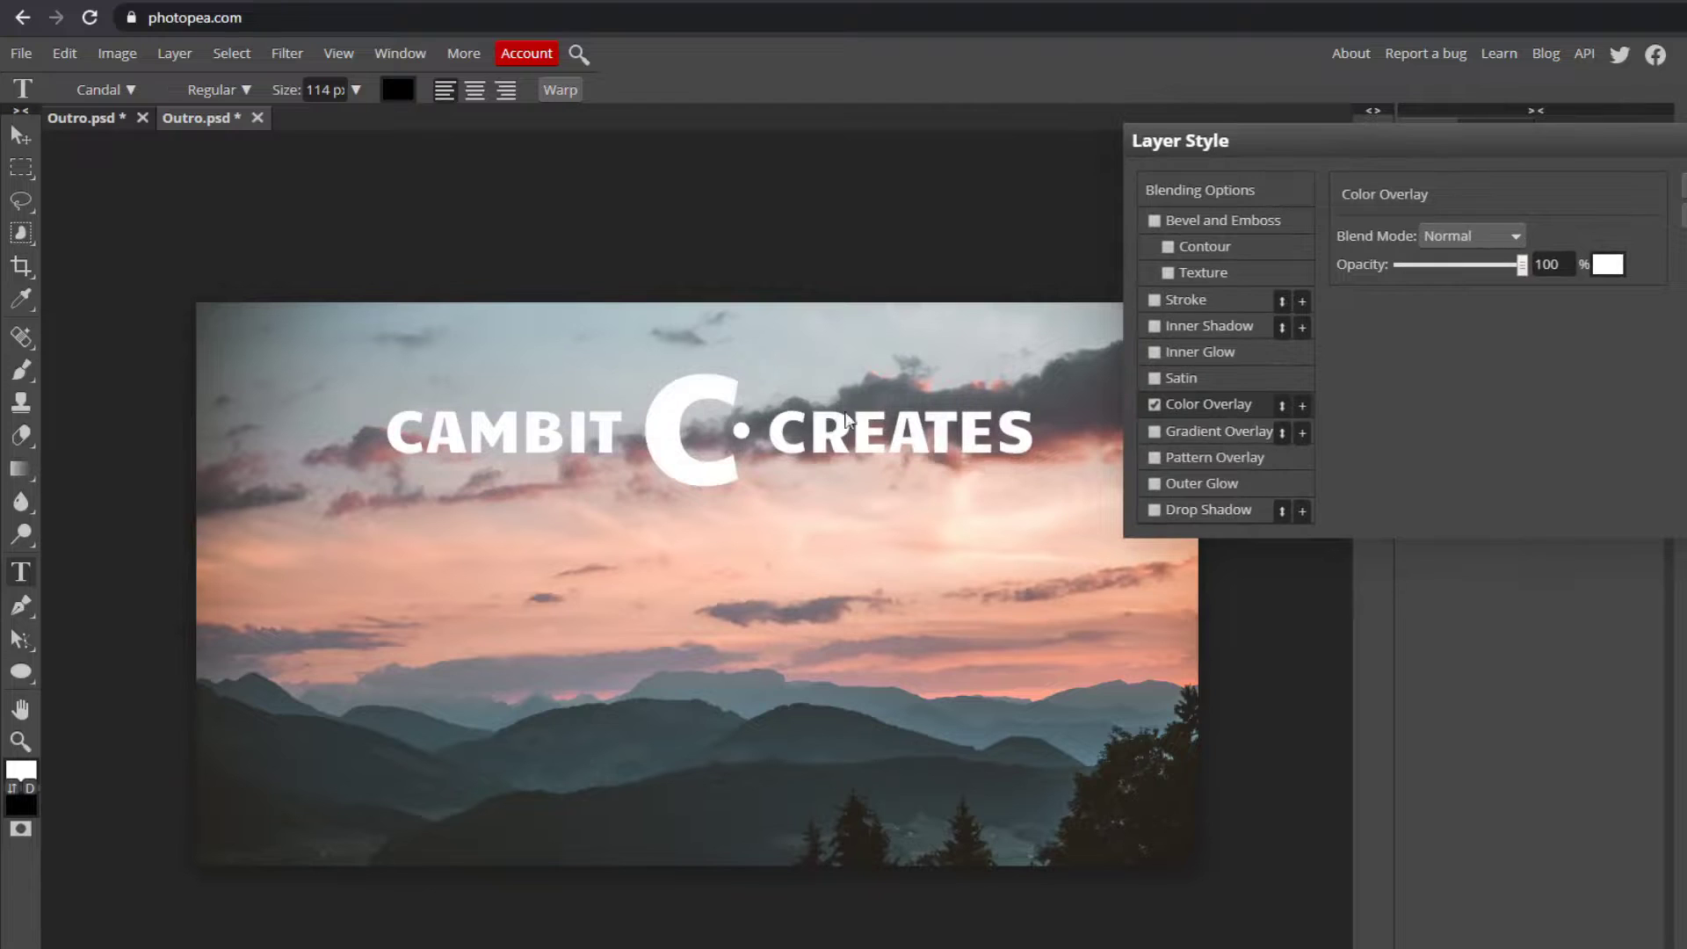
pyautogui.press('Return')
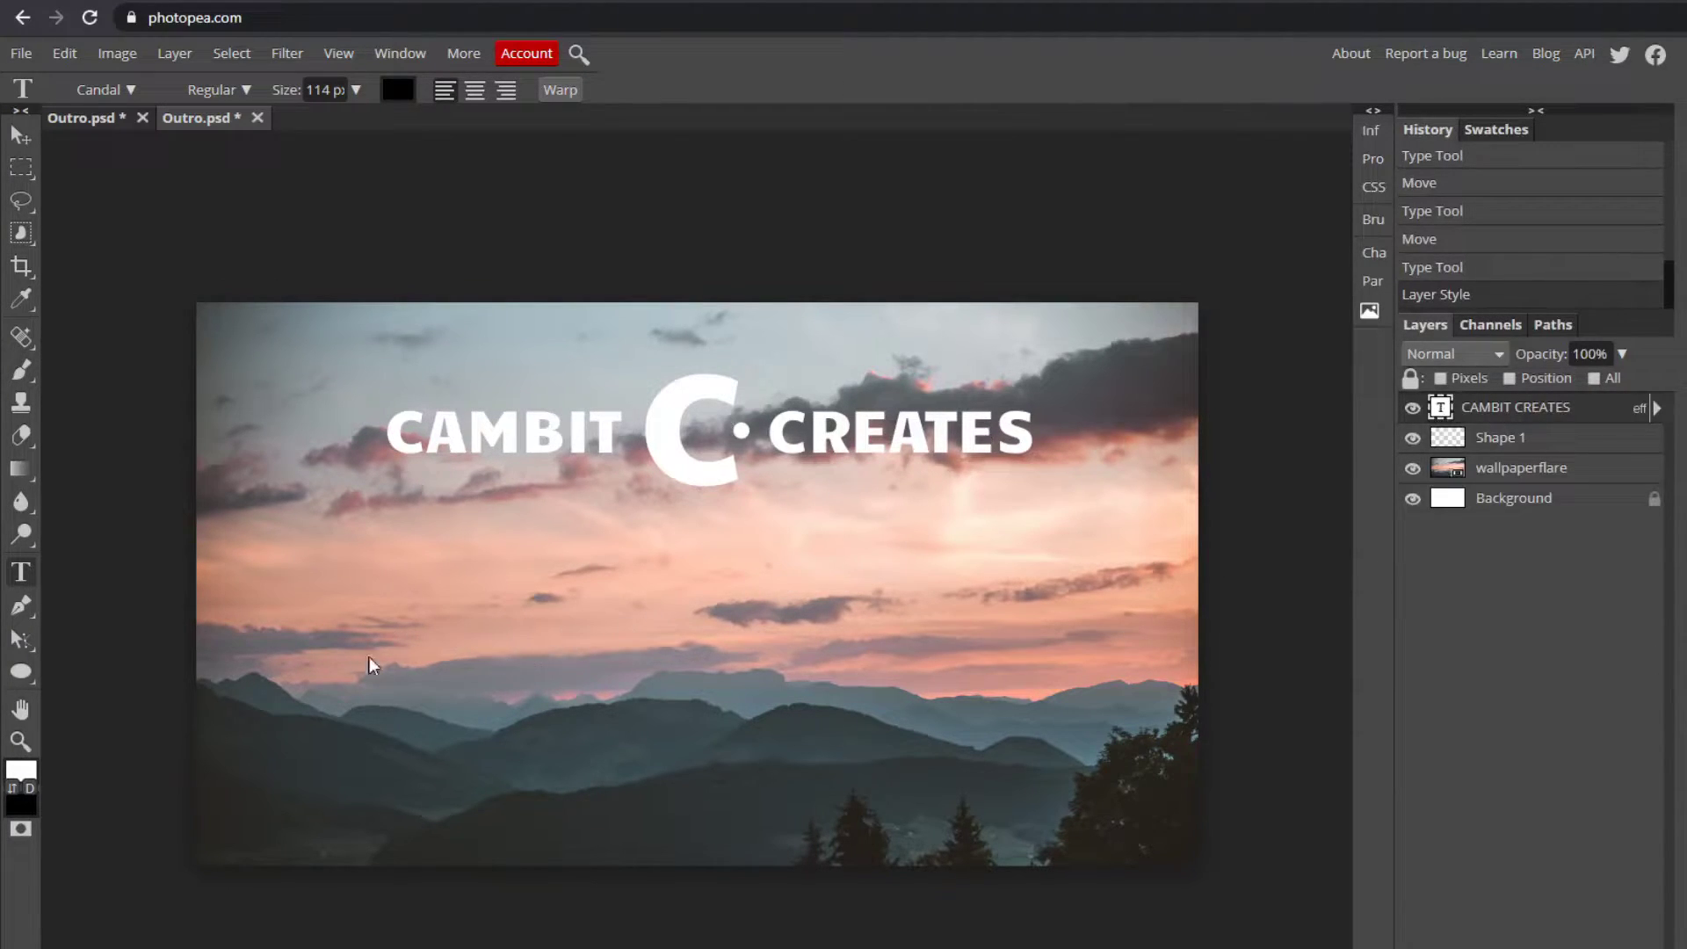
# Step: Draw a red rectangle bar across the canvas over the title area
pyautogui.rightClick(17, 675)
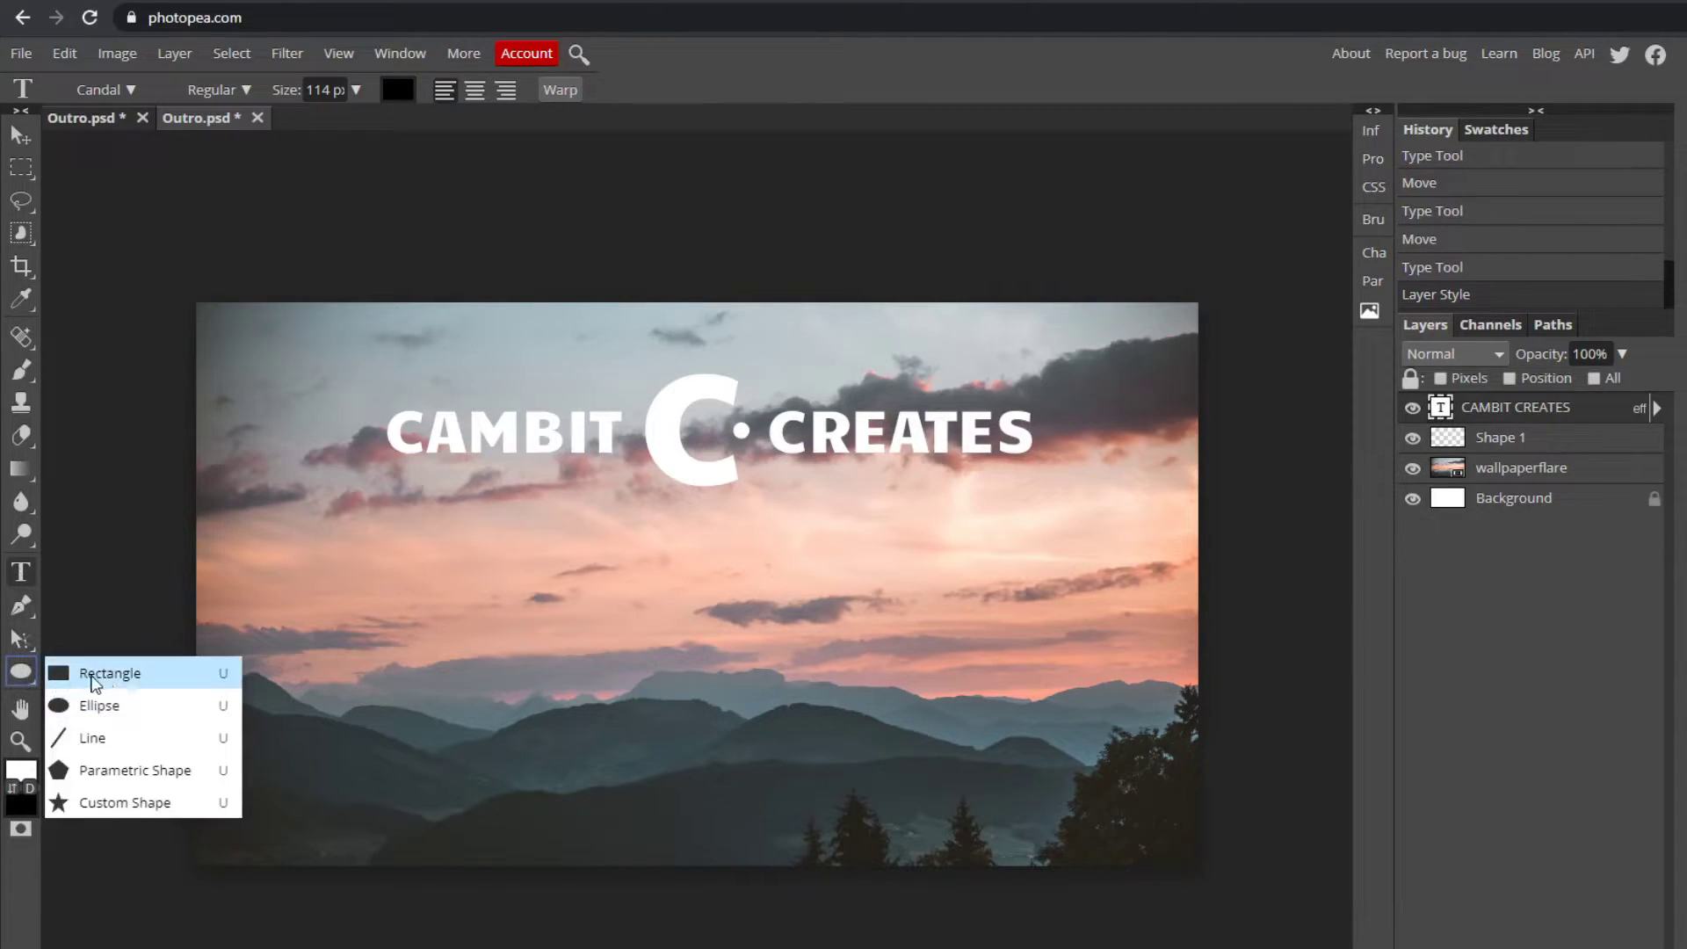
pyautogui.click(26, 676)
pyautogui.rightClick(23, 677)
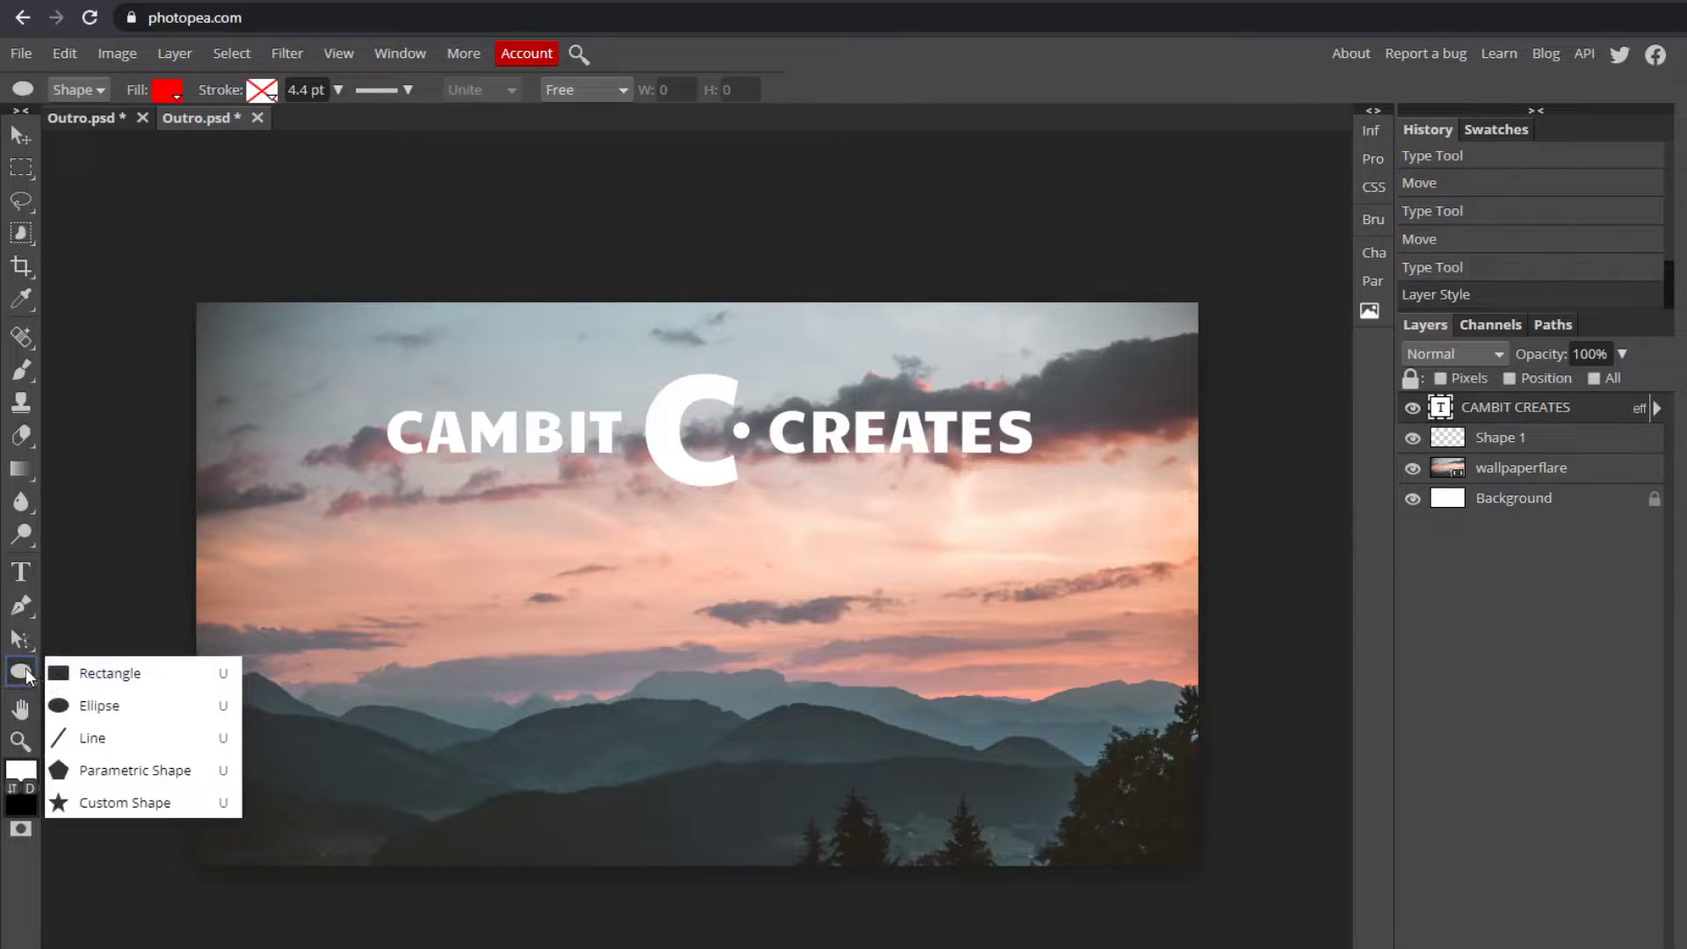
pyautogui.click(26, 672)
pyautogui.rightClick(25, 673)
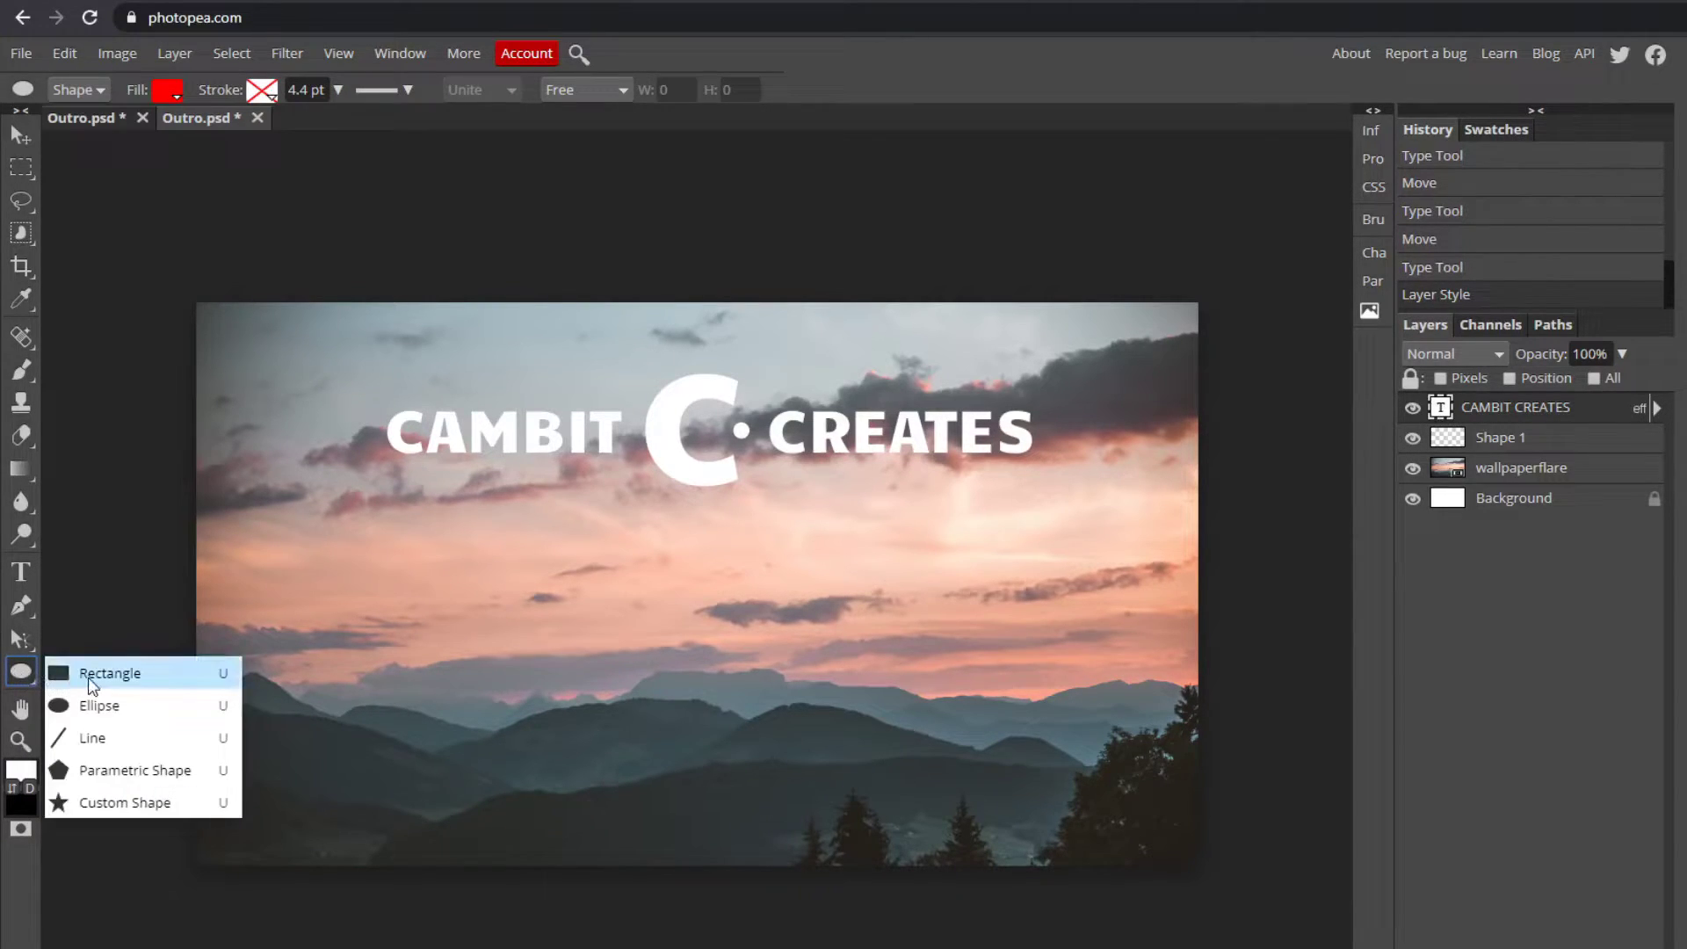
pyautogui.click(87, 673)
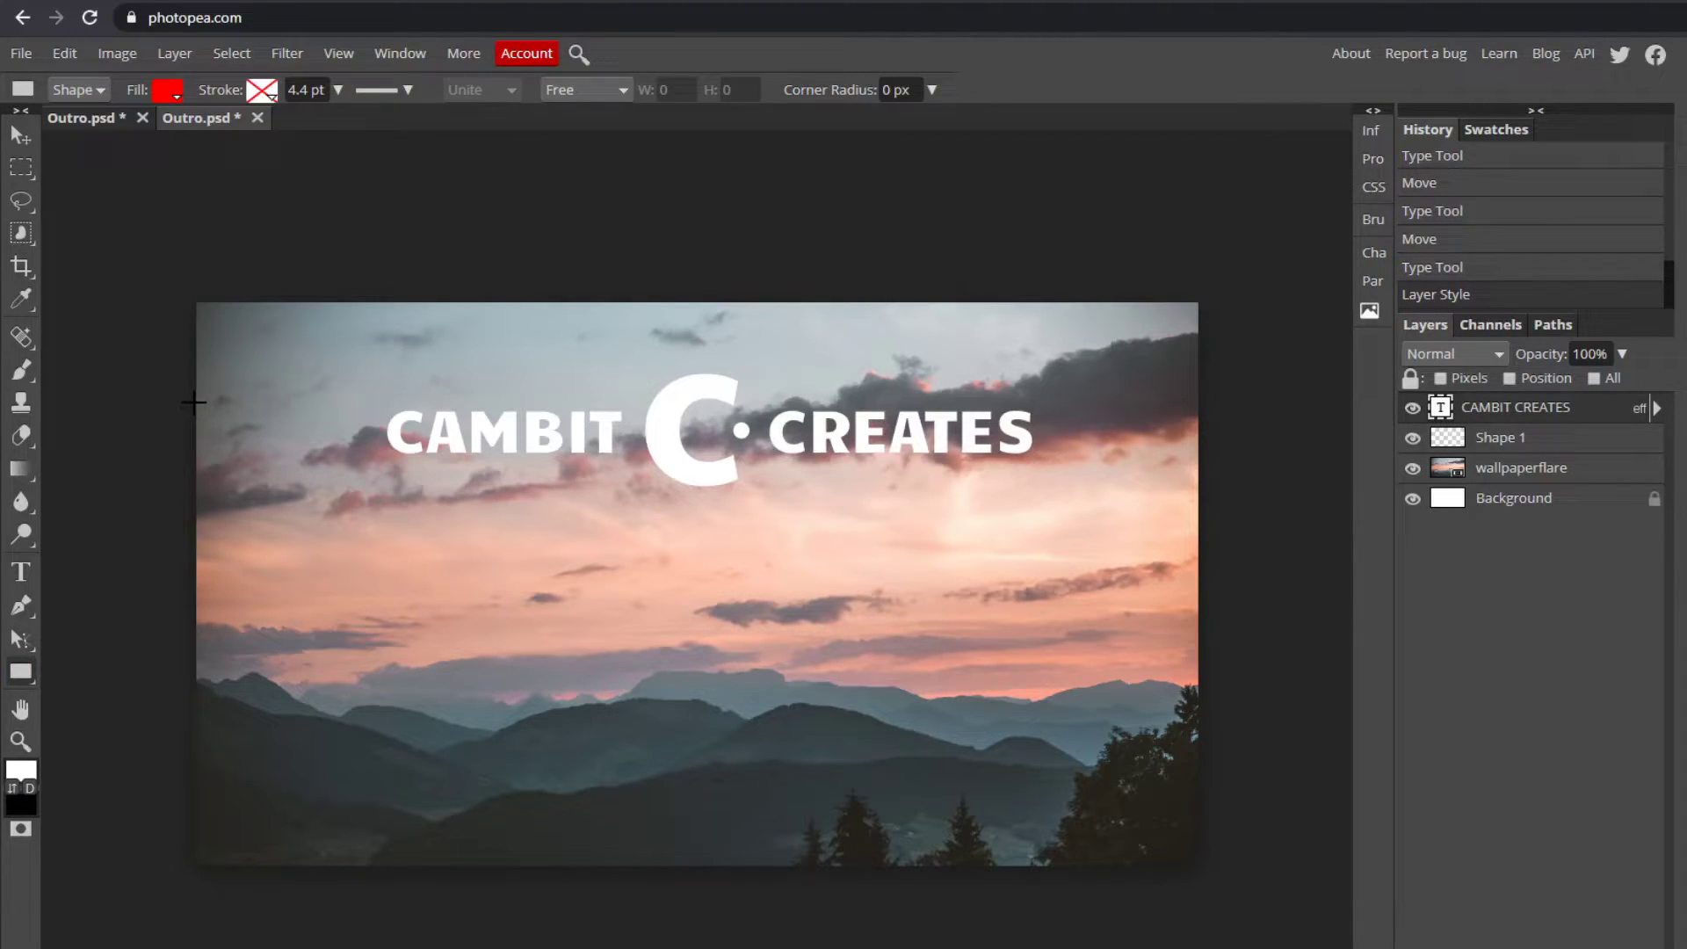
pyautogui.moveTo(193, 403); pyautogui.dragTo(1298, 458)
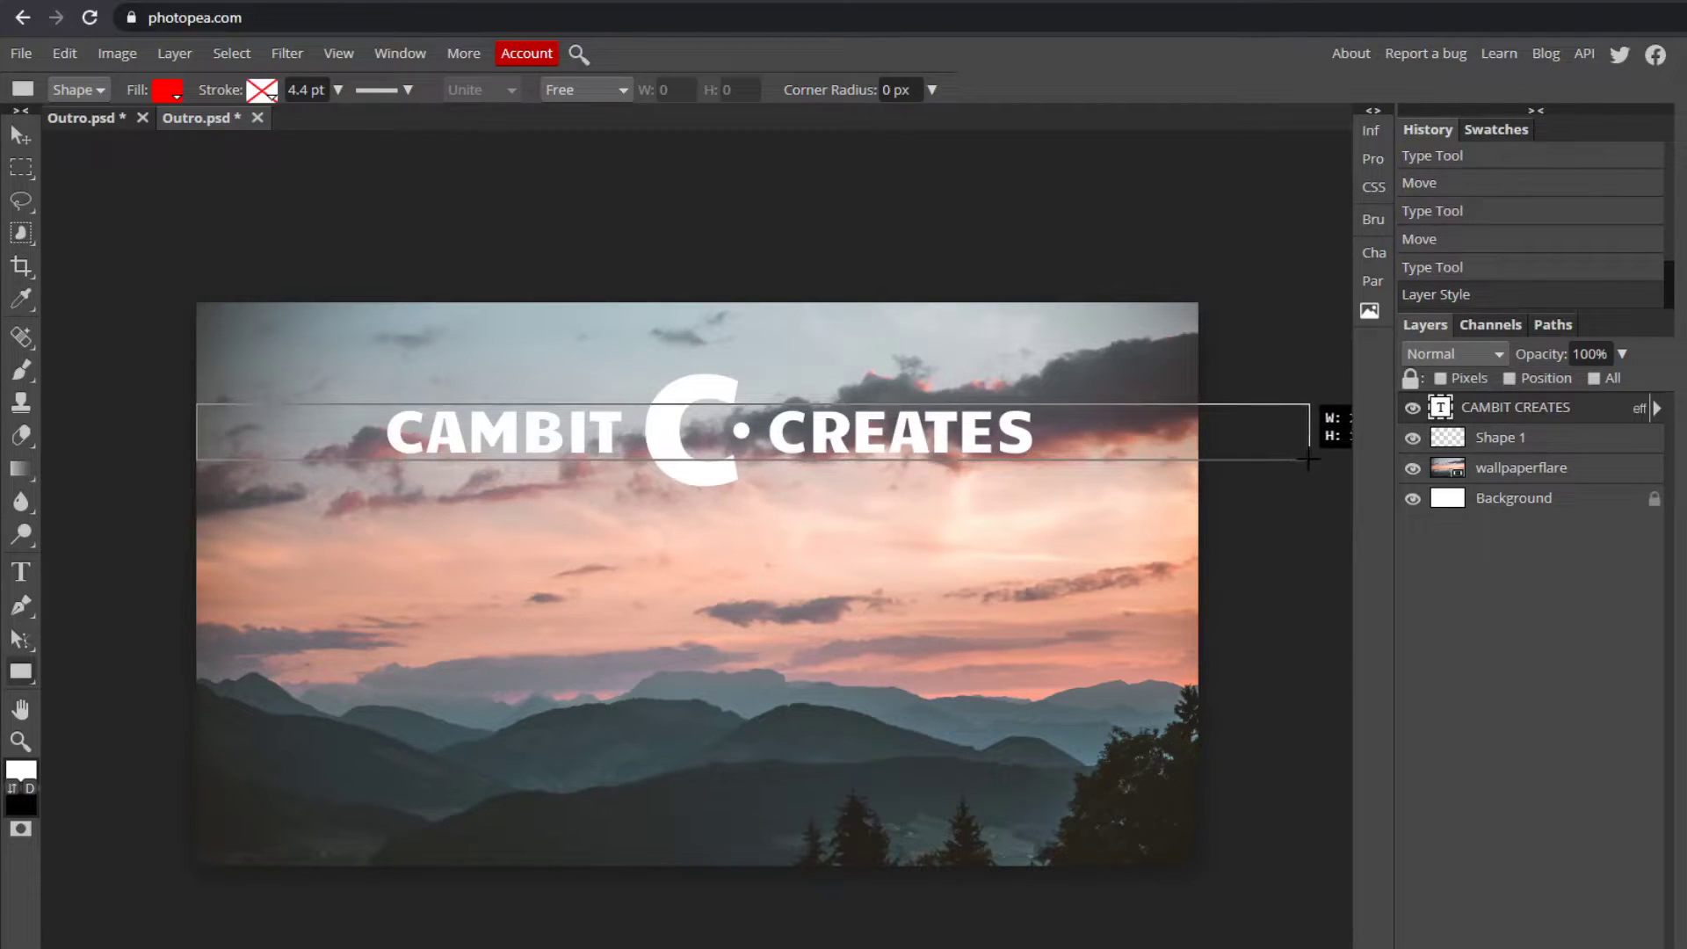
pyautogui.moveTo(1308, 458); pyautogui.dragTo(1315, 457)
pyautogui.click(20, 130)
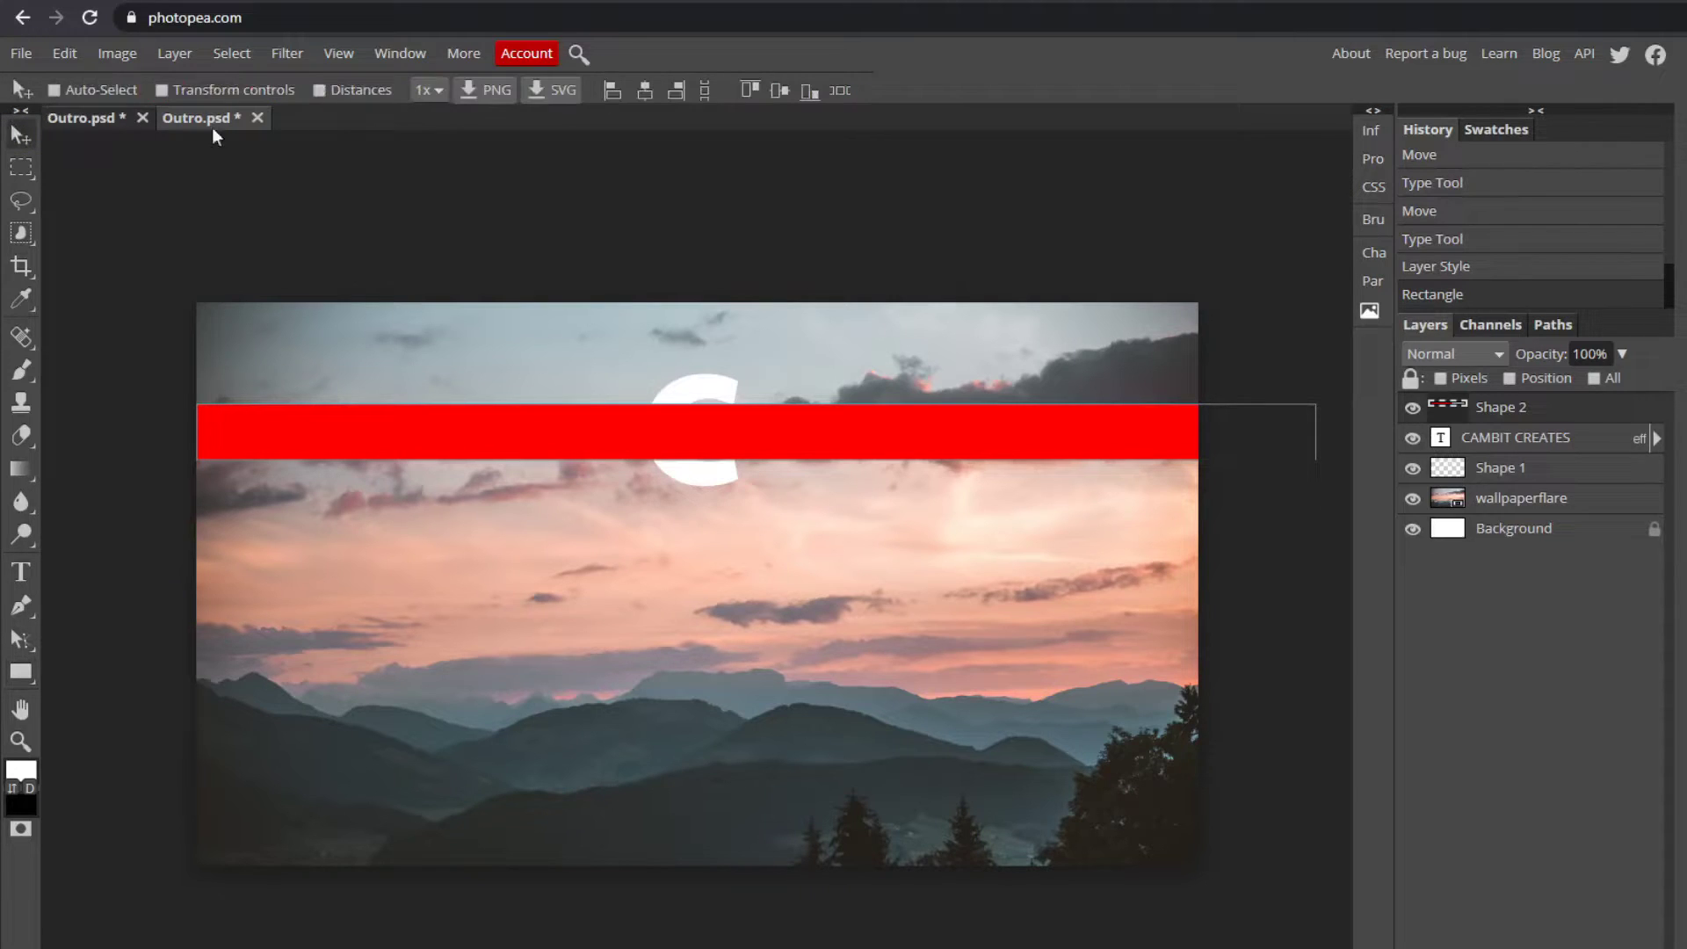
# Step: Stretch the red bar across the full width beneath the title and logo layers, nudged into place
pyautogui.moveTo(824, 524); pyautogui.dragTo(765, 522)
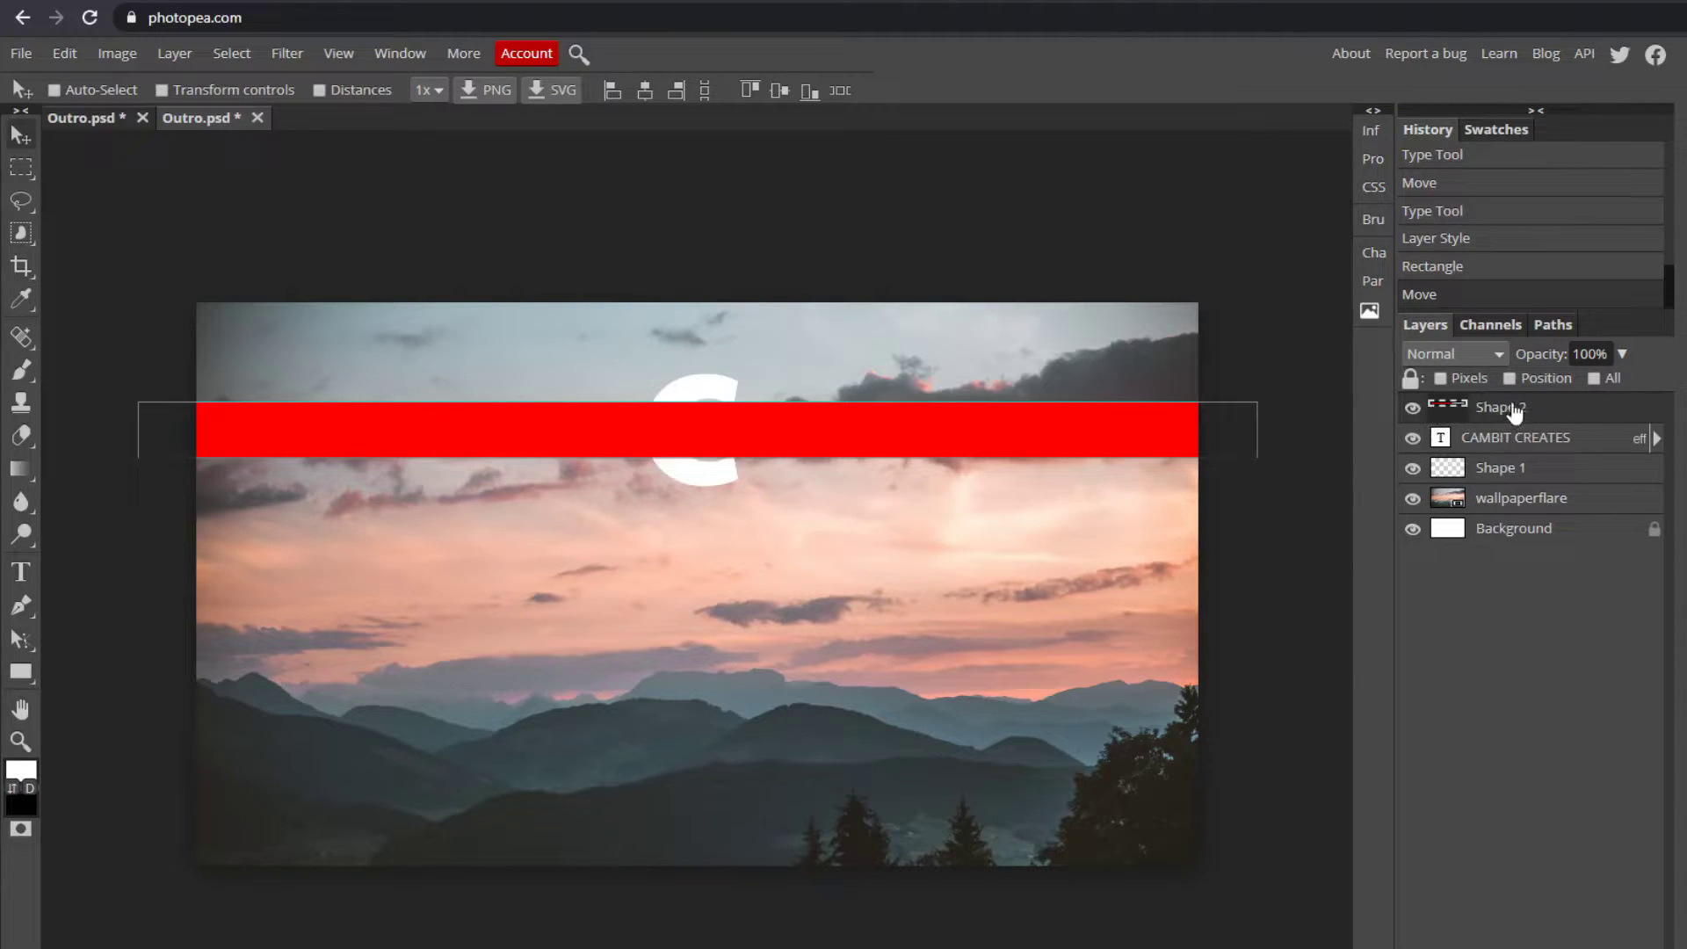
pyautogui.moveTo(1520, 413); pyautogui.dragTo(1525, 483)
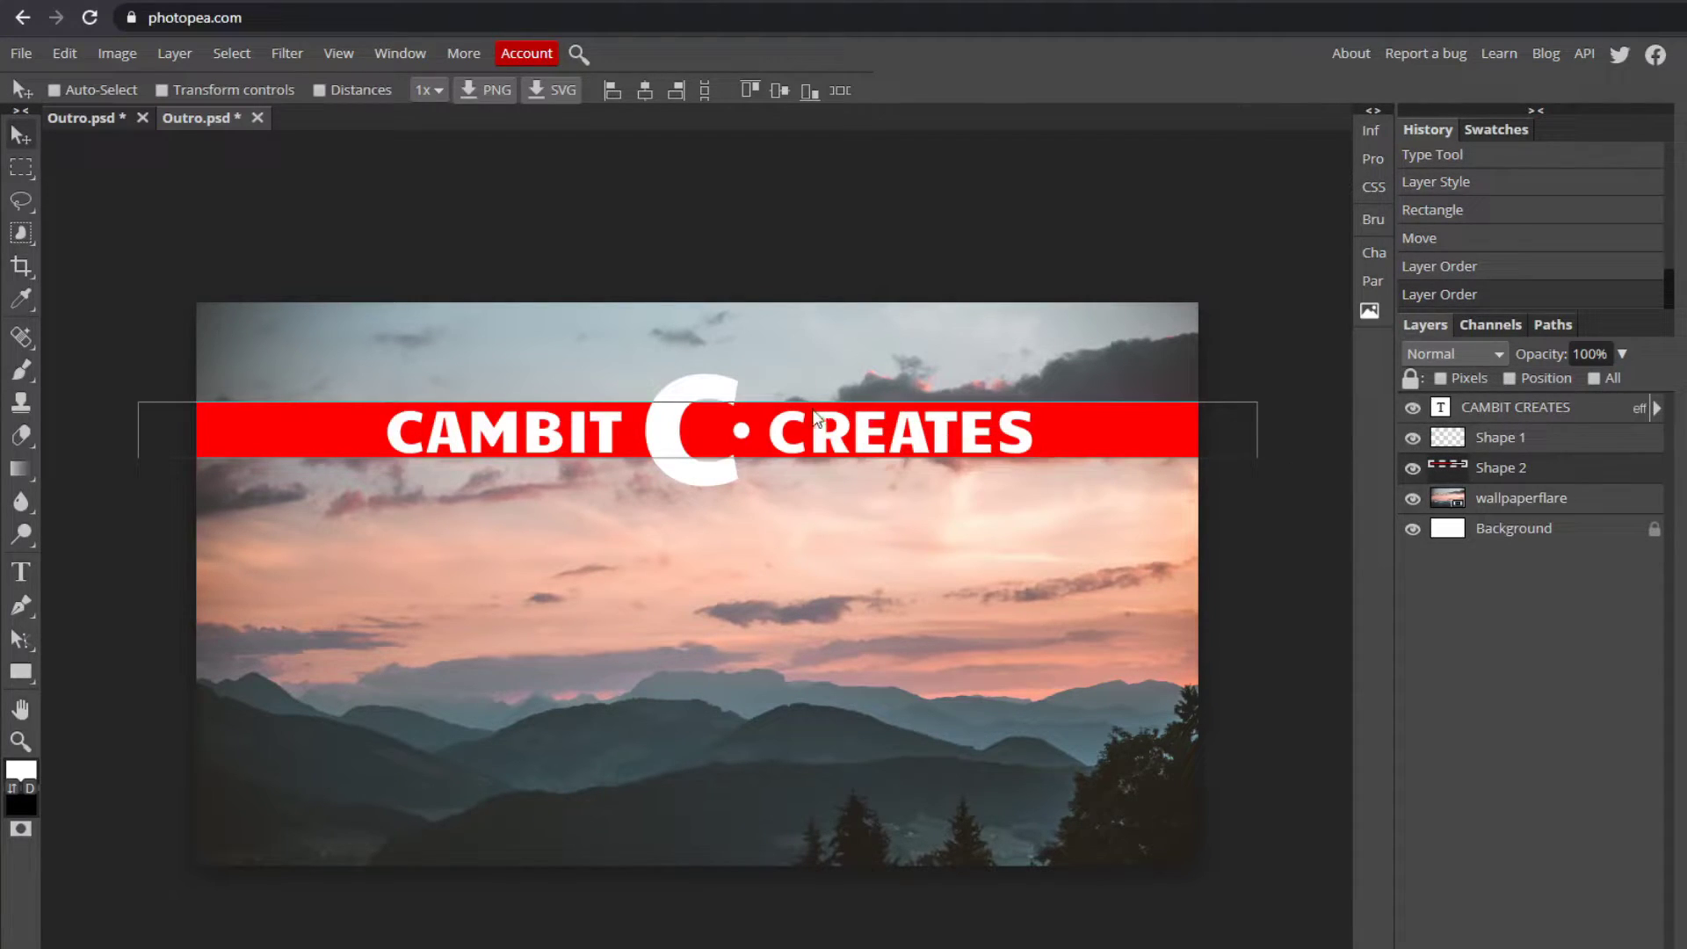
pyautogui.press('Down')
pyautogui.press('Down')
pyautogui.press('Down')
pyautogui.press('Down')
pyautogui.press('Down')
pyautogui.press('Down')
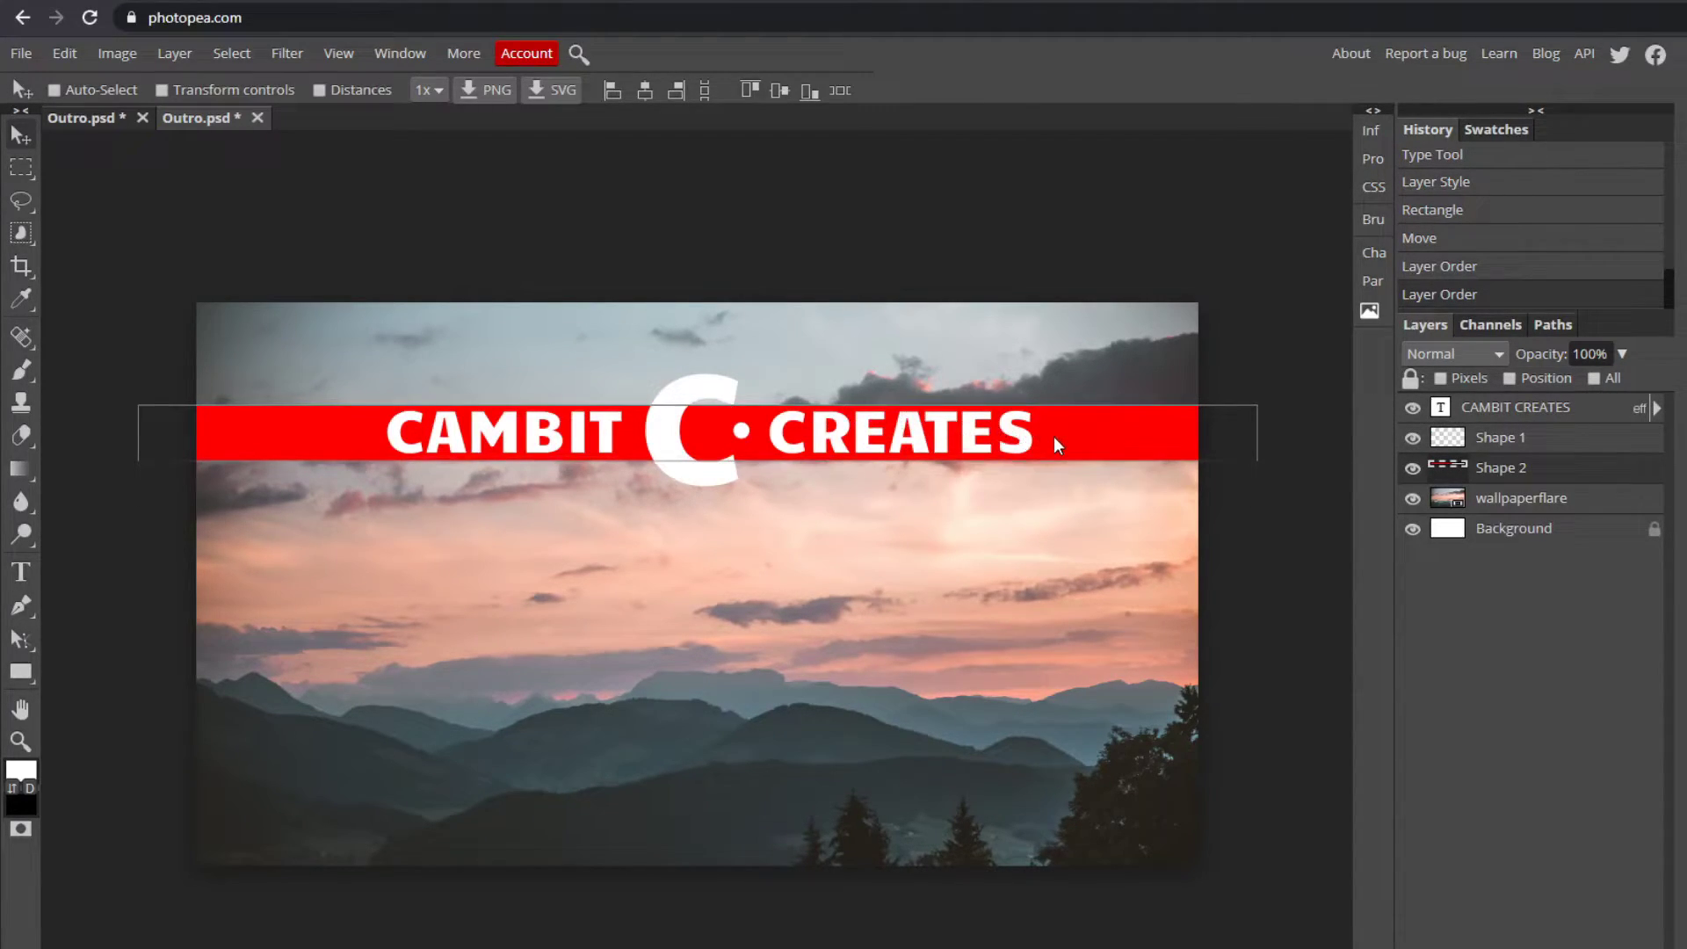
pyautogui.press('Up')
pyautogui.press('Down')
pyautogui.press('Up')
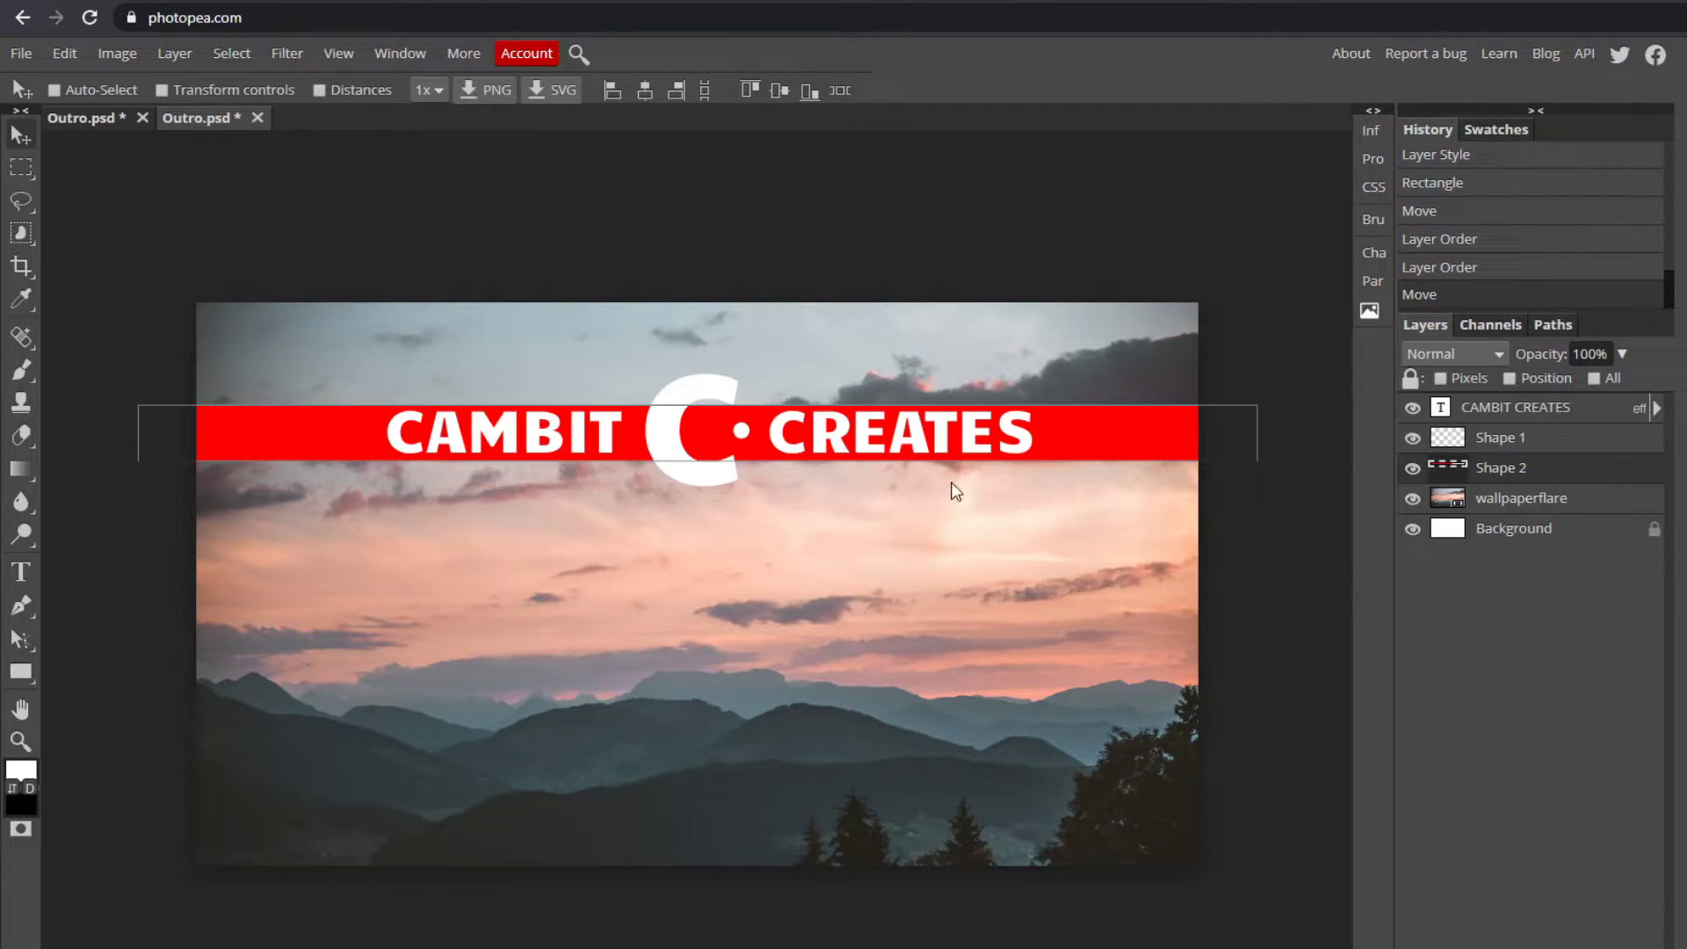
pyautogui.hotkey('ctrl', 'd')
pyautogui.click(1529, 497)
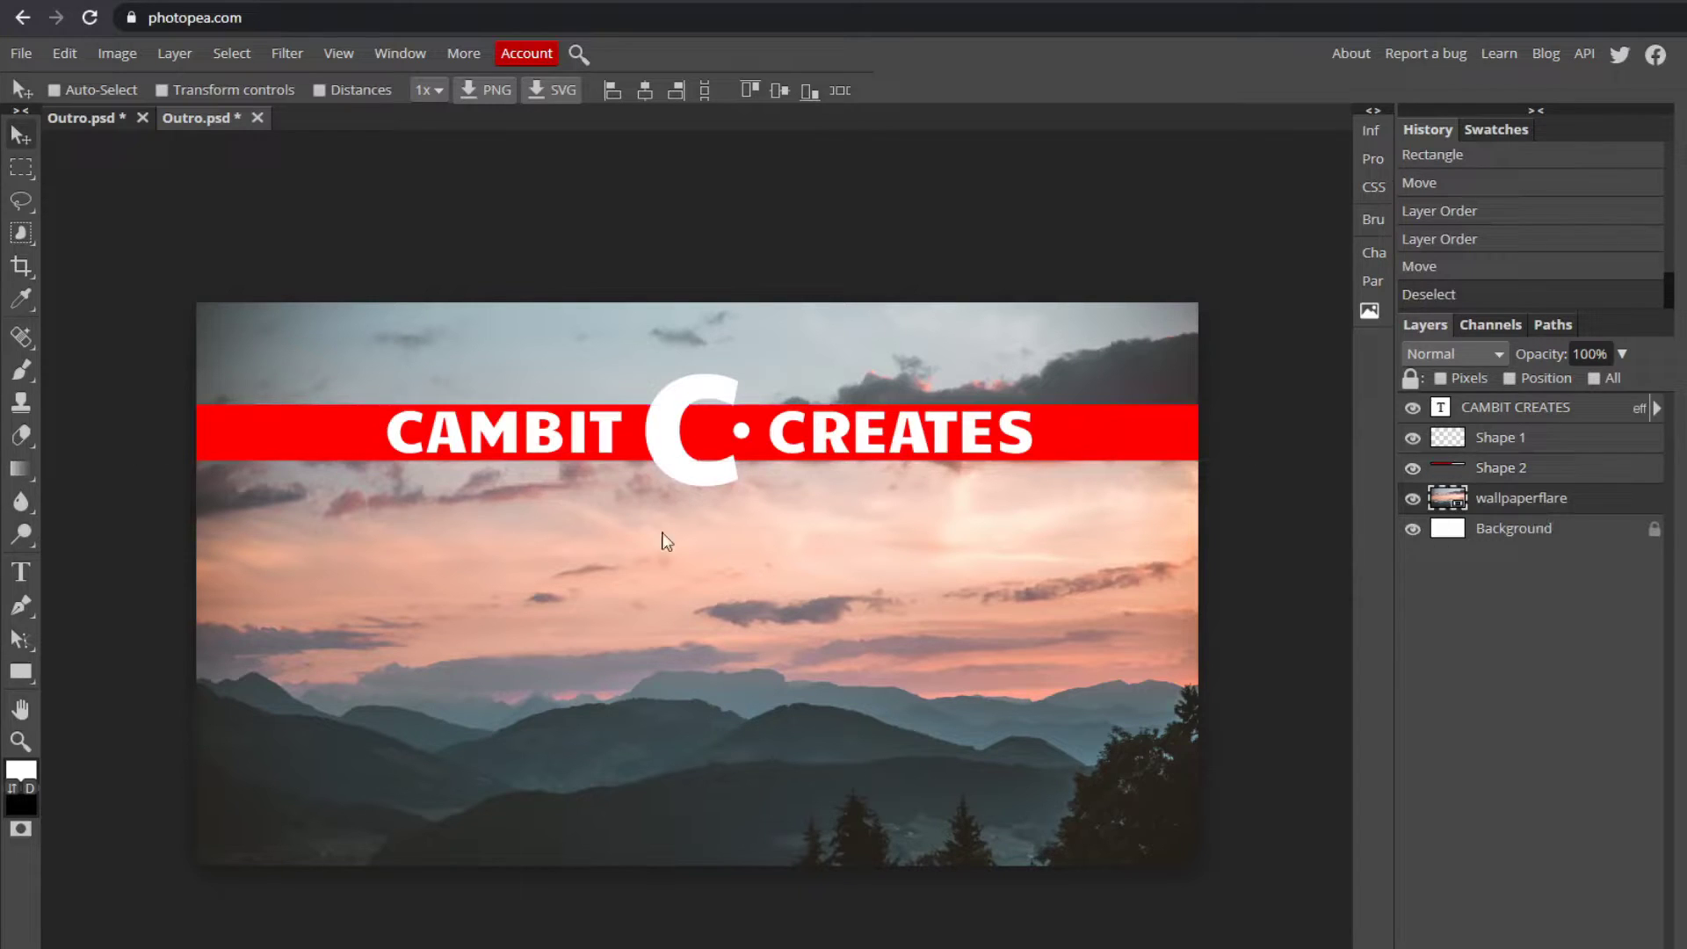
pyautogui.click(1538, 468)
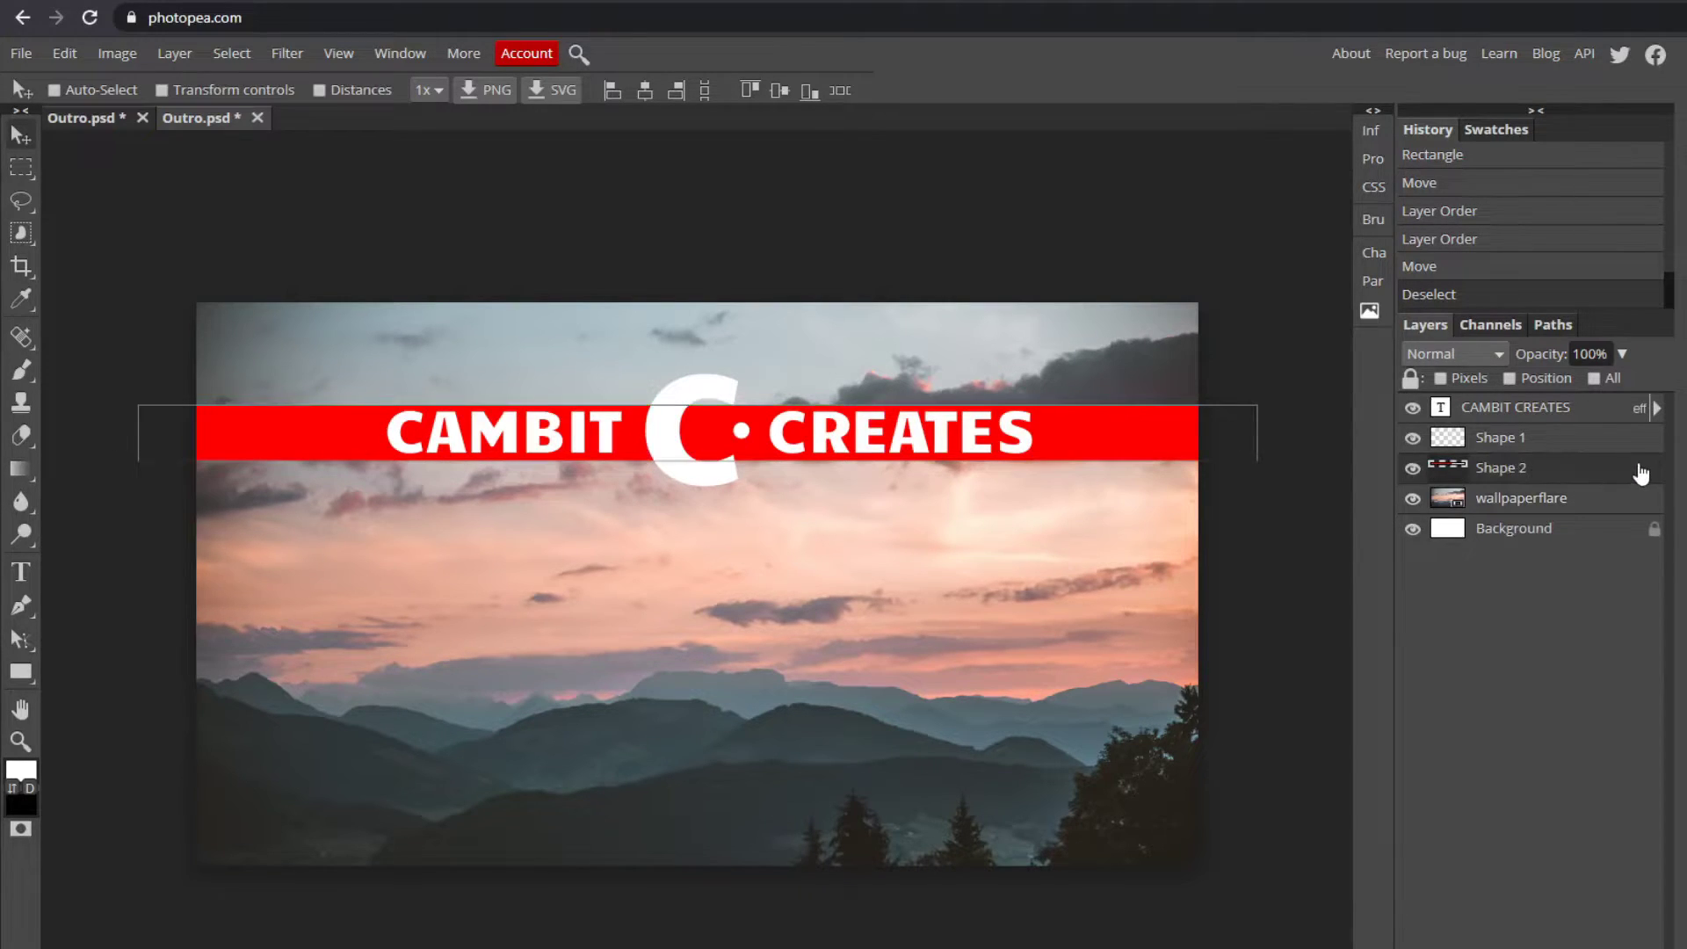
# Step: Apply a black Color Overlay style to the Shape 2 bar
pyautogui.doubleClick(1636, 472)
pyautogui.moveTo(660, 214); pyautogui.dragTo(1582, 201)
pyautogui.click(1104, 463)
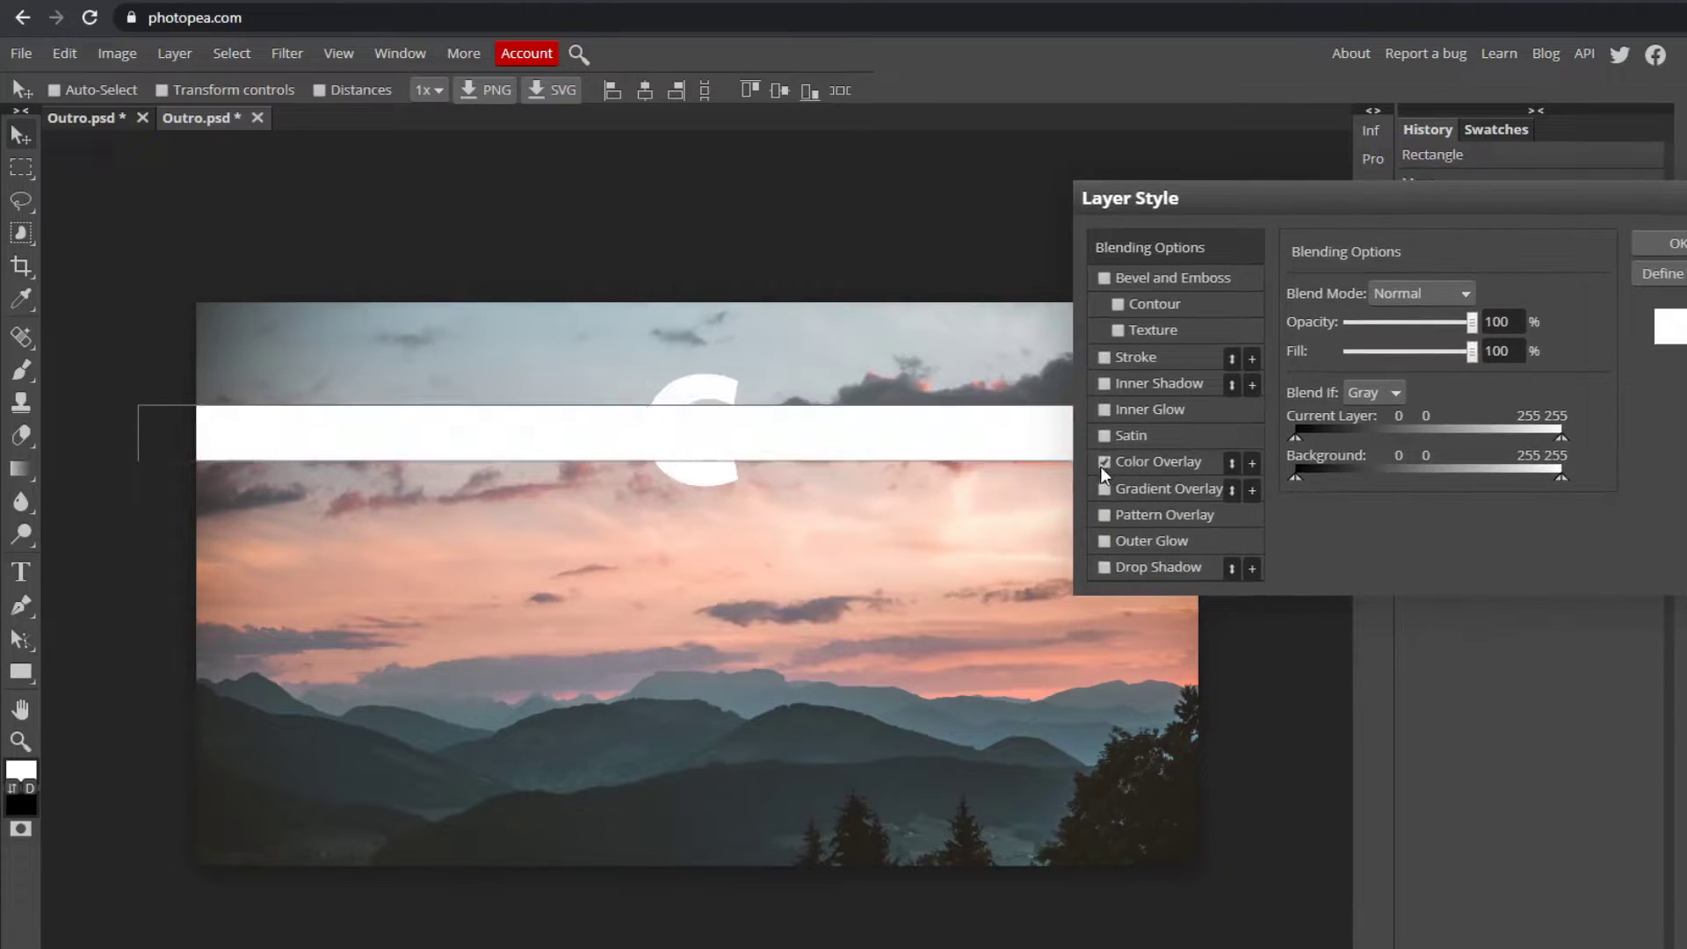
pyautogui.click(1136, 459)
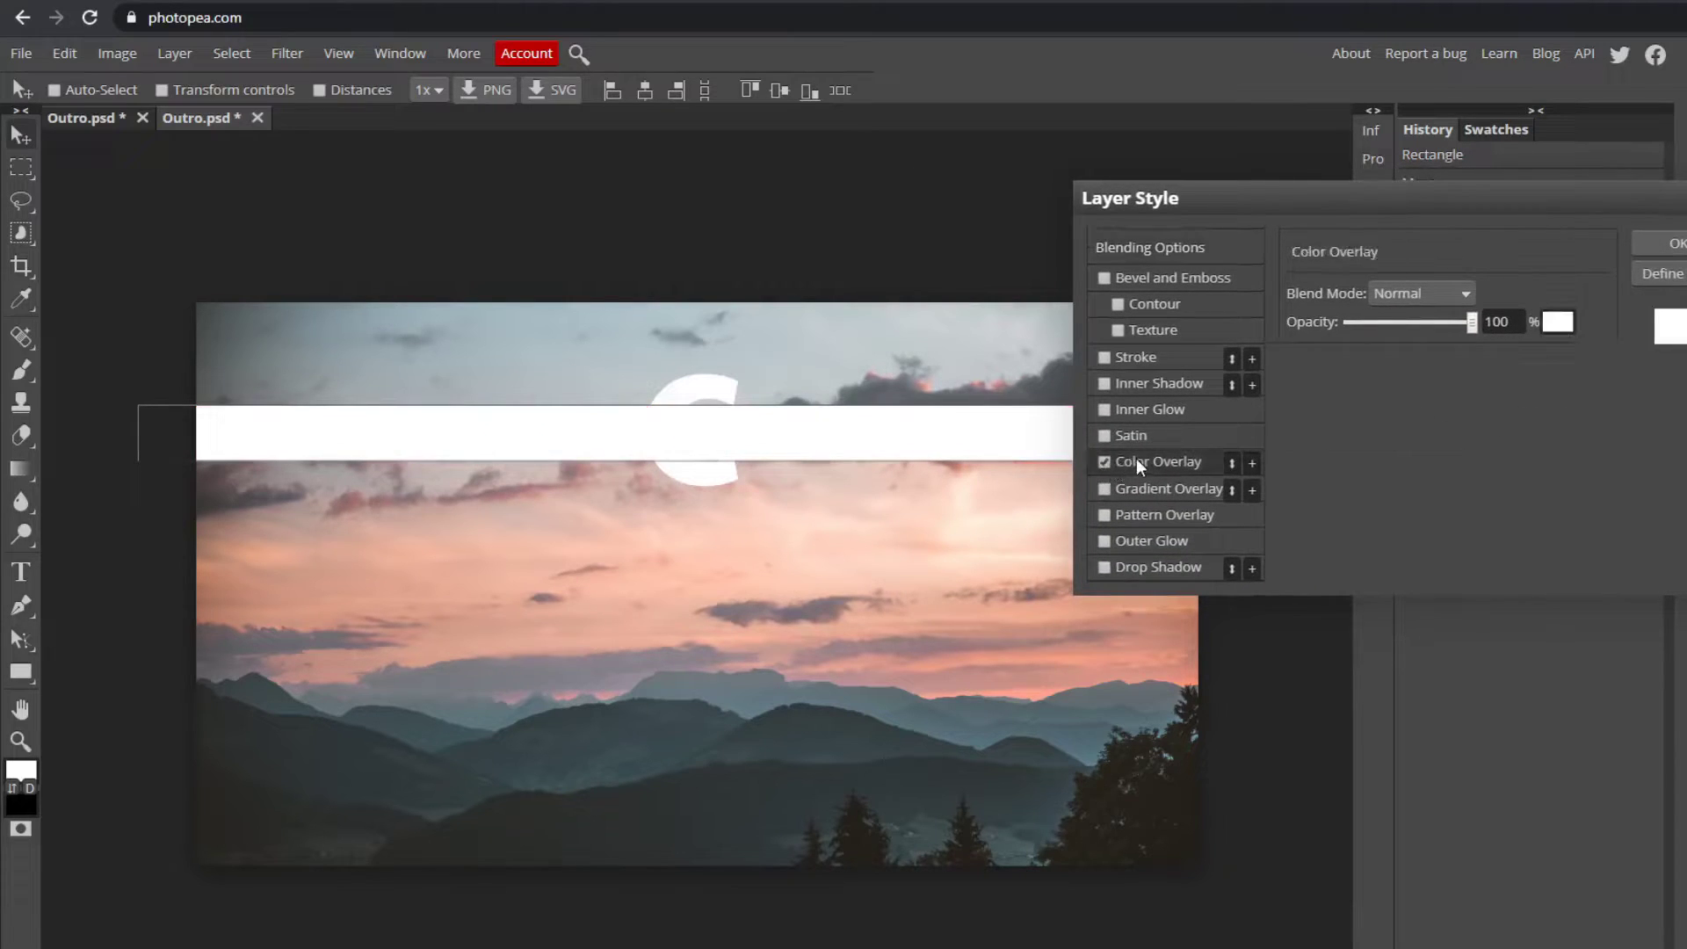
pyautogui.click(1557, 323)
pyautogui.moveTo(297, 357); pyautogui.dragTo(199, 538)
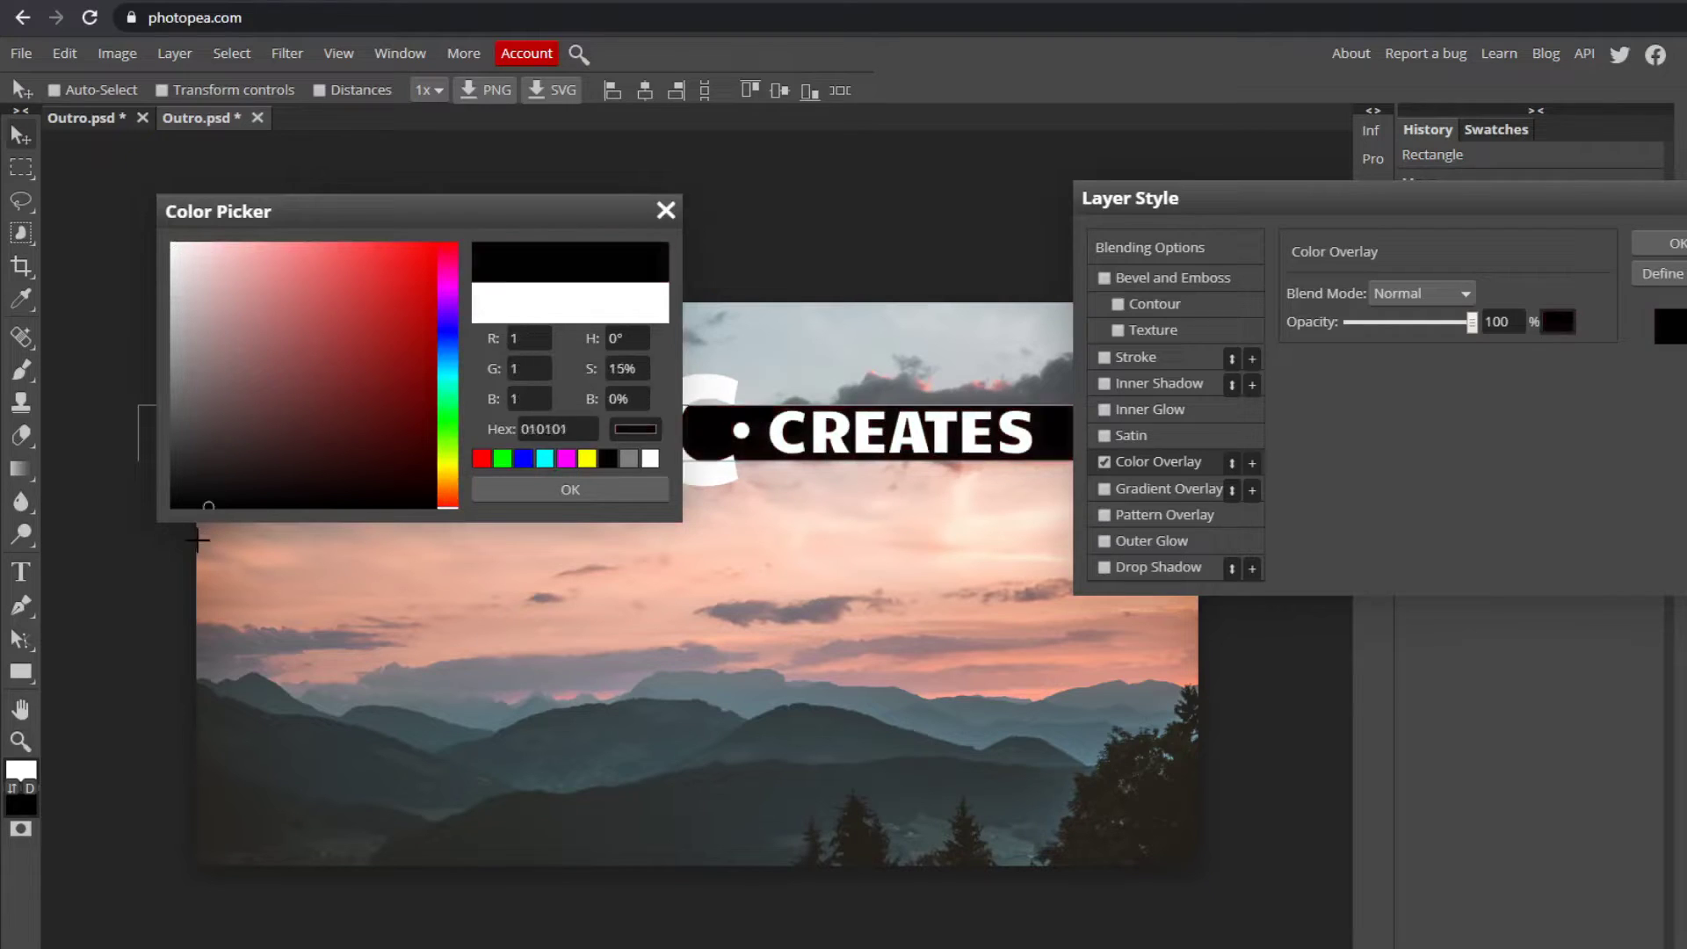
pyautogui.click(623, 491)
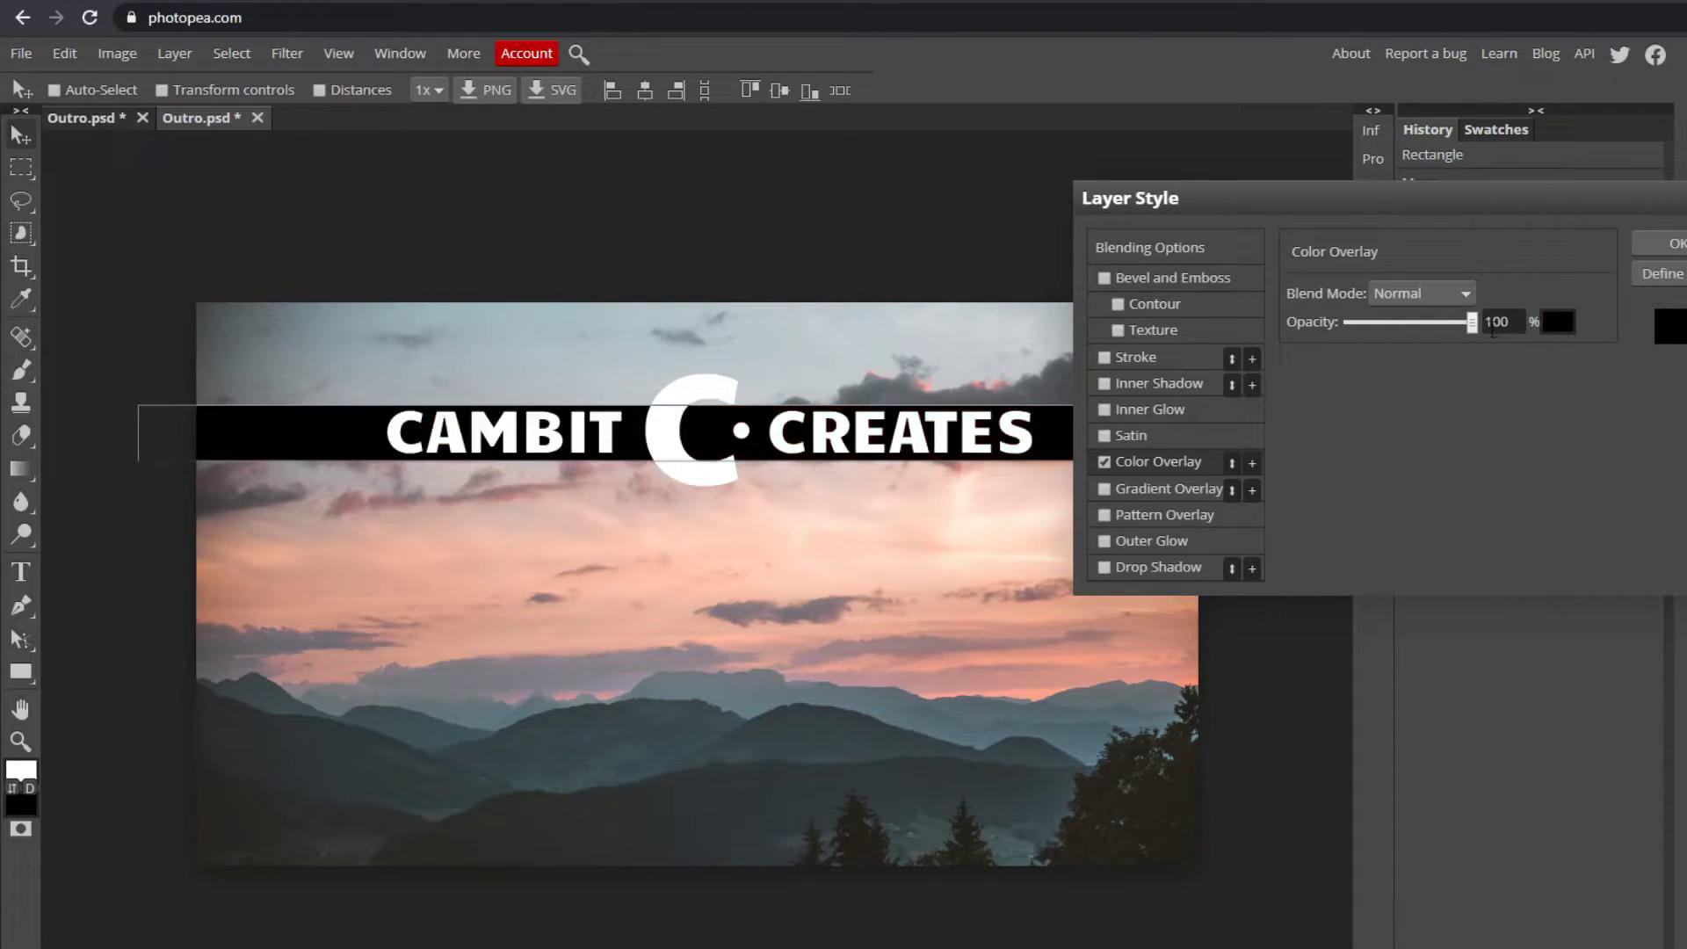
pyautogui.moveTo(1472, 322)
pyautogui.mouseDown()
pyautogui.moveTo(1405, 328)
pyautogui.moveTo(1490, 323)
pyautogui.mouseUp()
pyautogui.click(1680, 244)
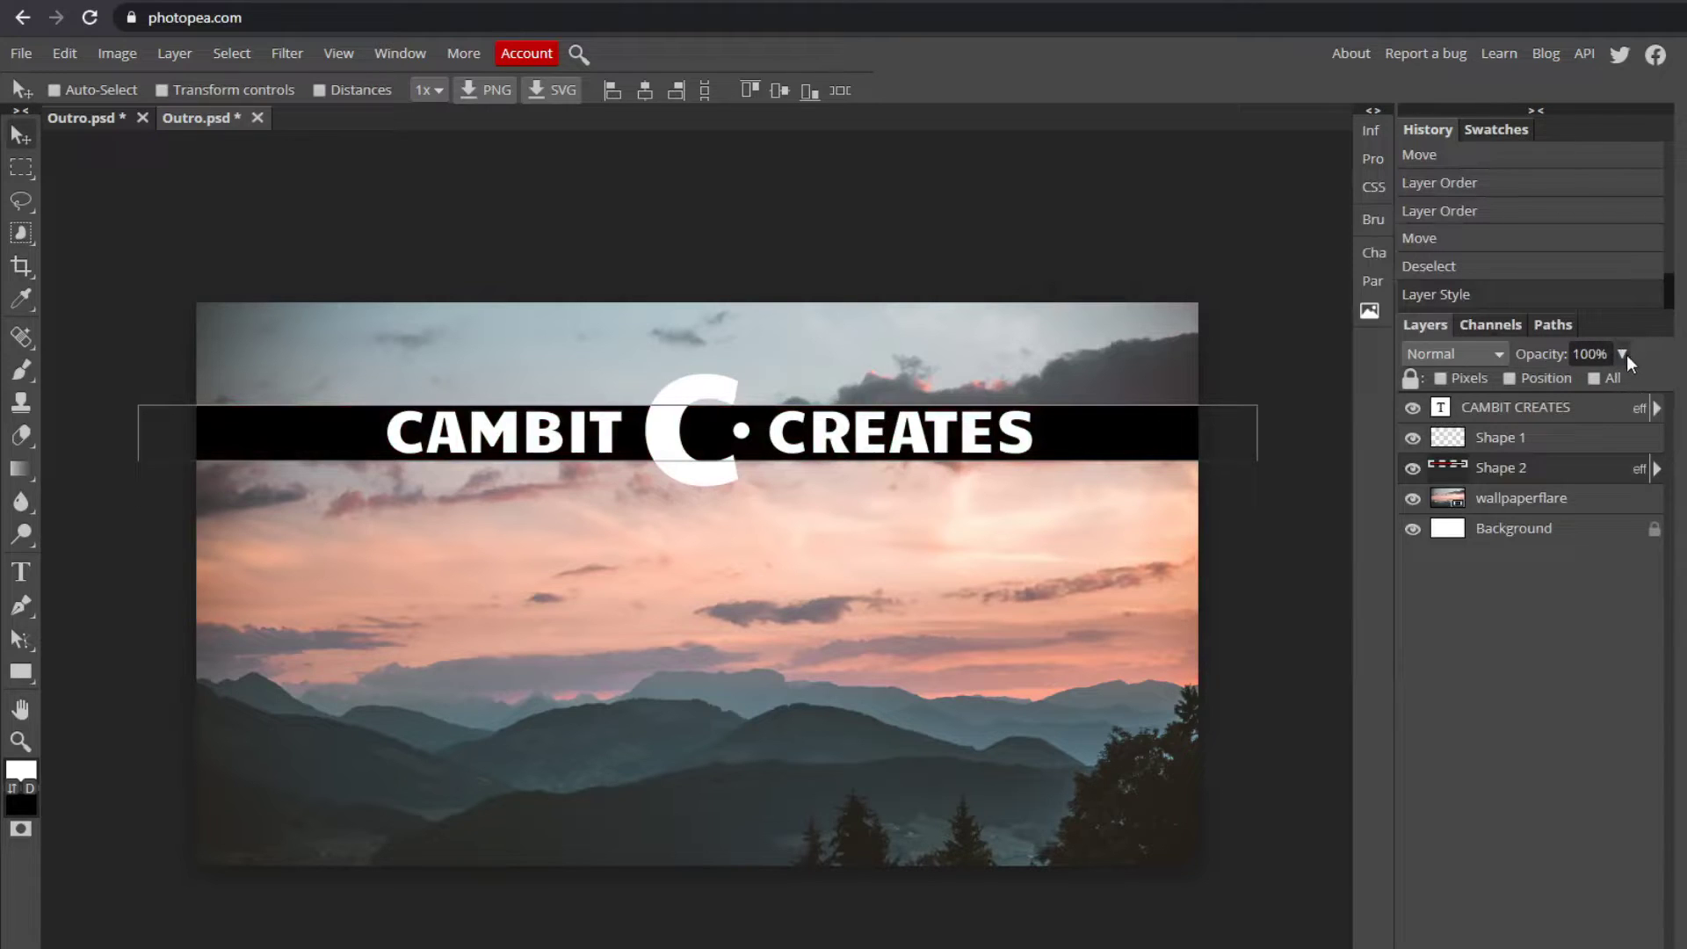
# Step: Lower the bar's layer opacity to about 26% so the sunset shows through
pyautogui.click(1622, 354)
pyautogui.moveTo(1627, 382); pyautogui.dragTo(1561, 383)
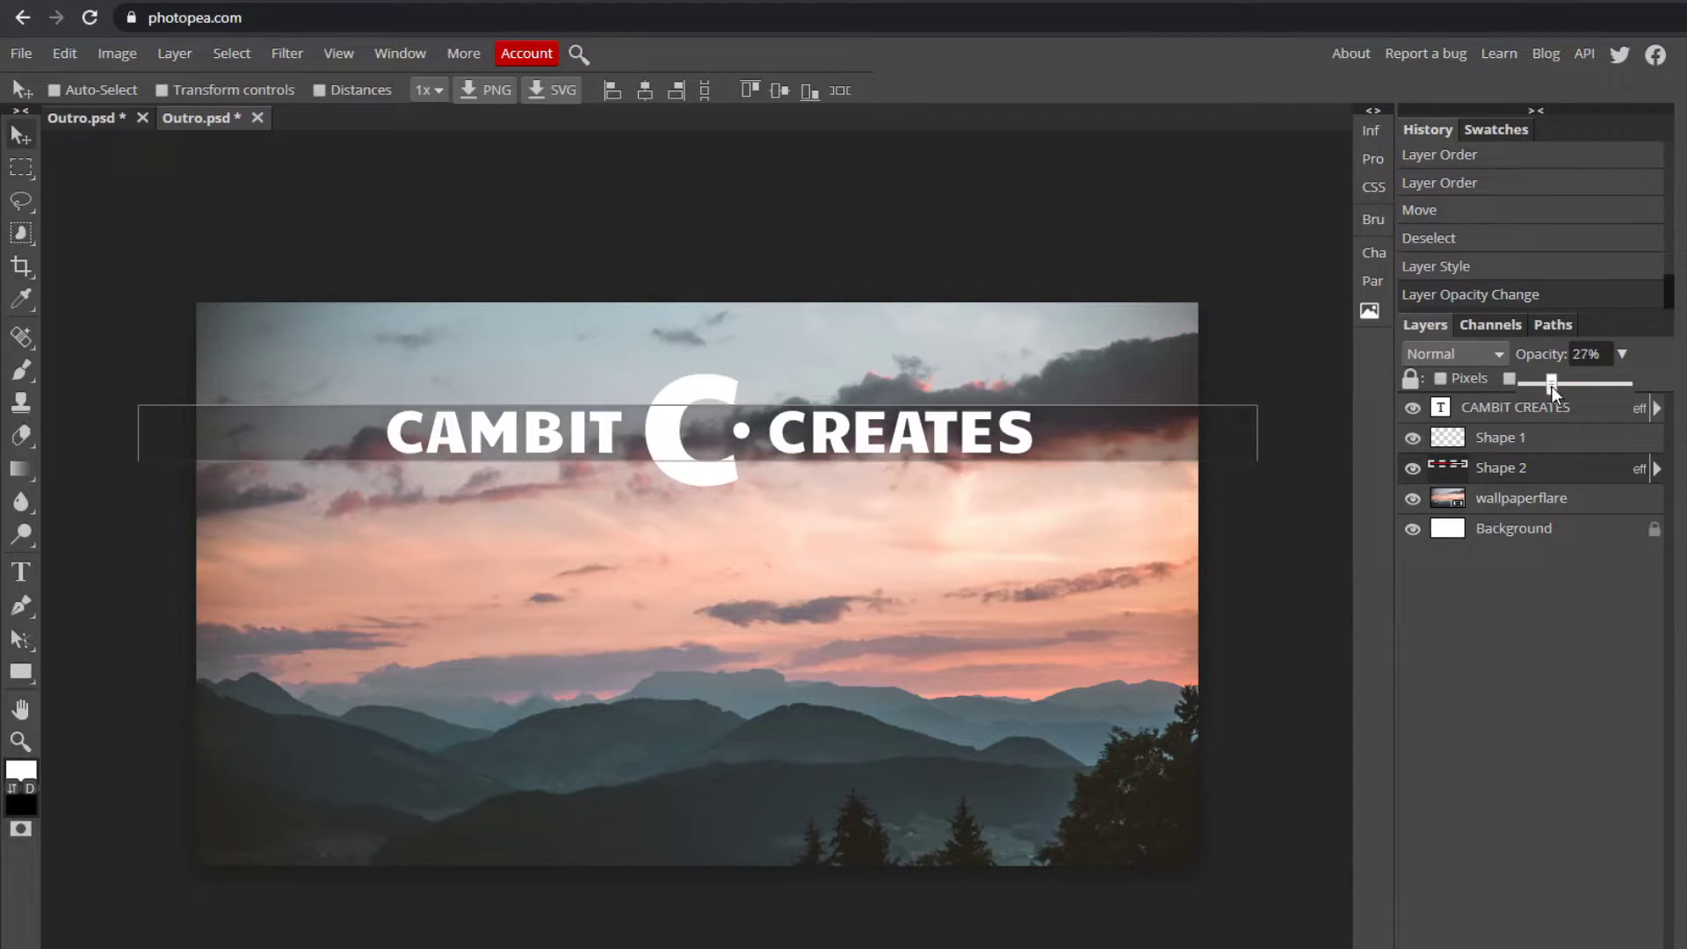
pyautogui.click(1500, 508)
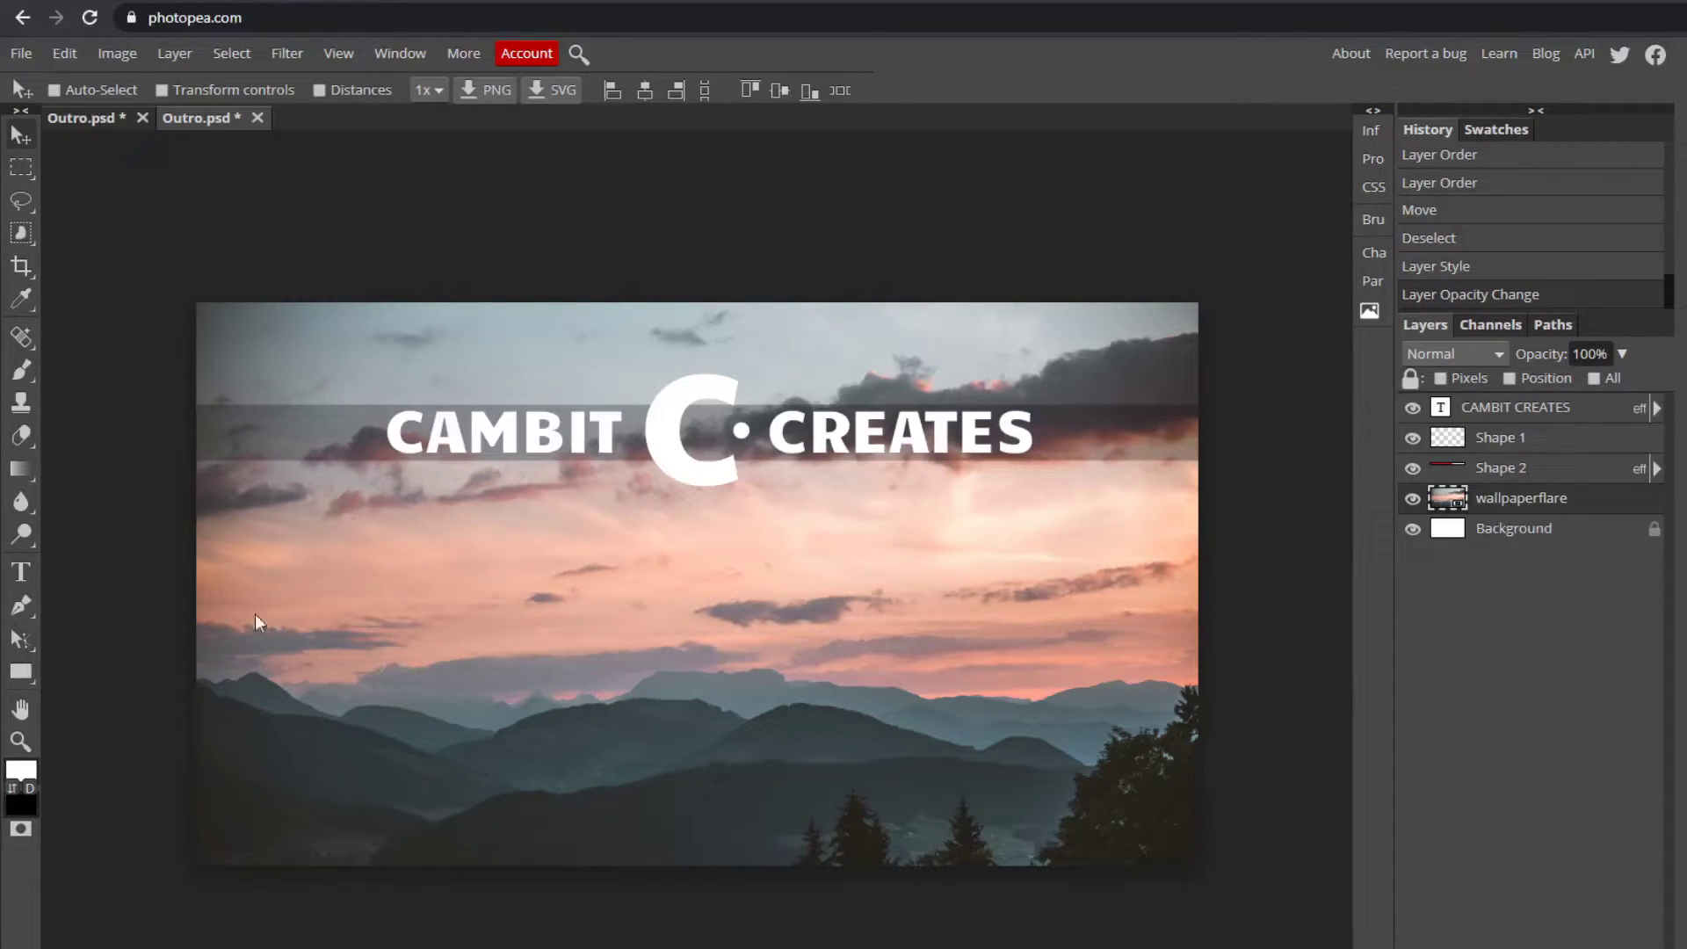
pyautogui.click(1544, 412)
# Step: Duplicate the CAMBIT CREATES layer and move the copy near the bottom
pyautogui.rightClick(1455, 397)
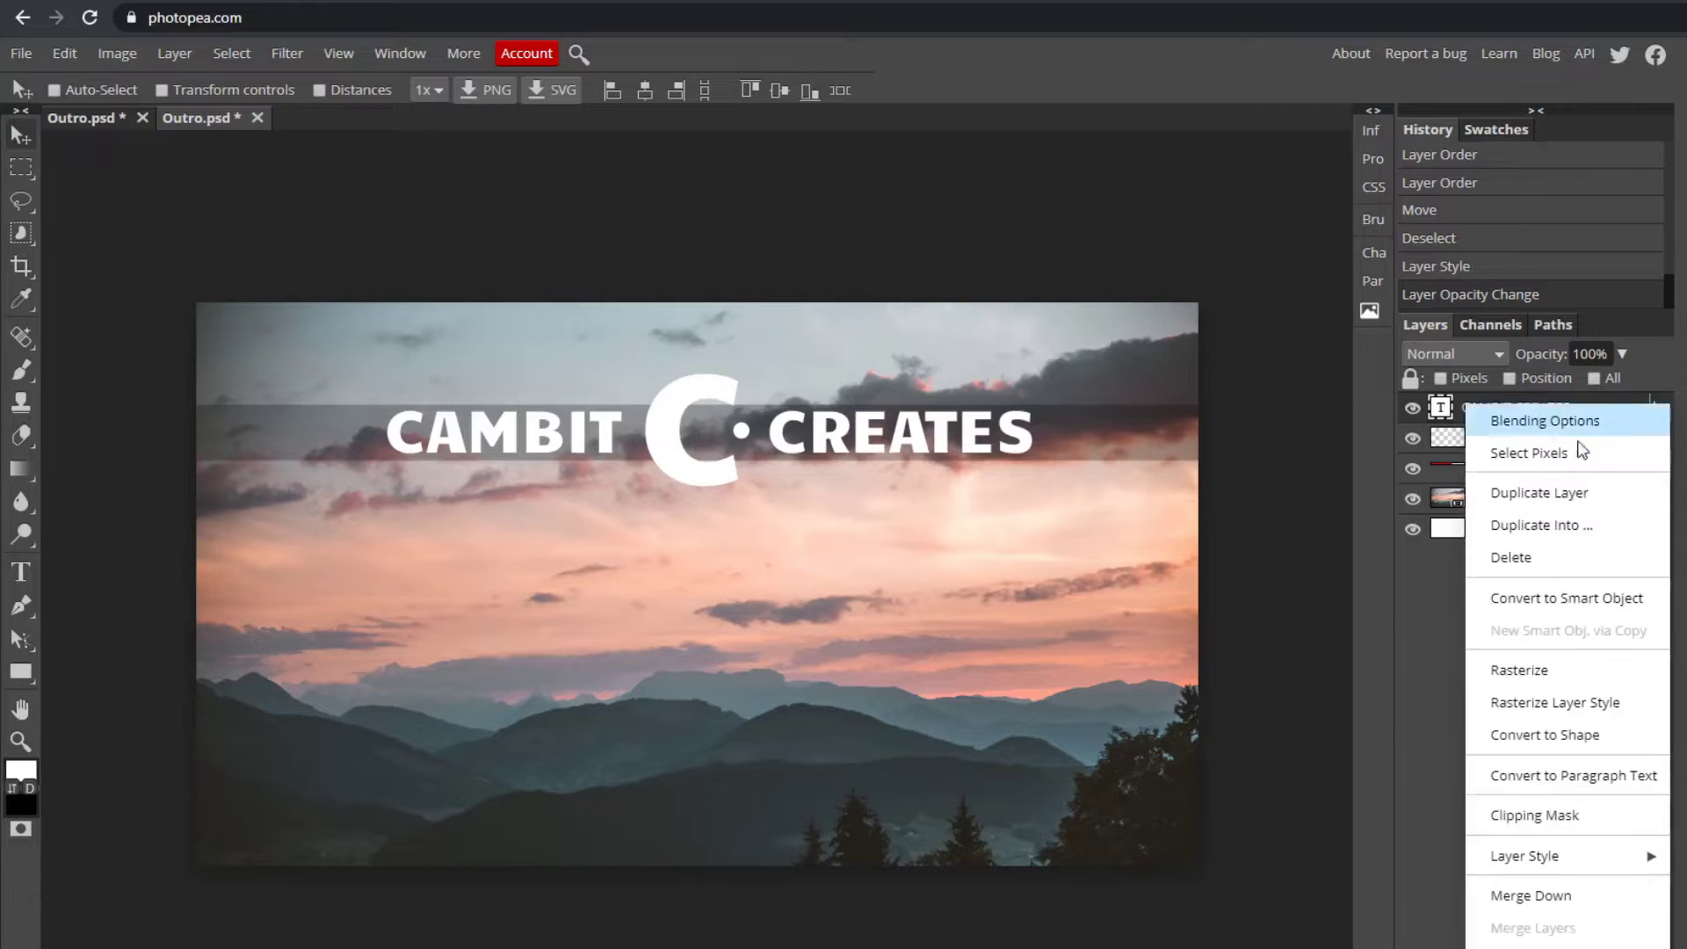
pyautogui.click(1446, 411)
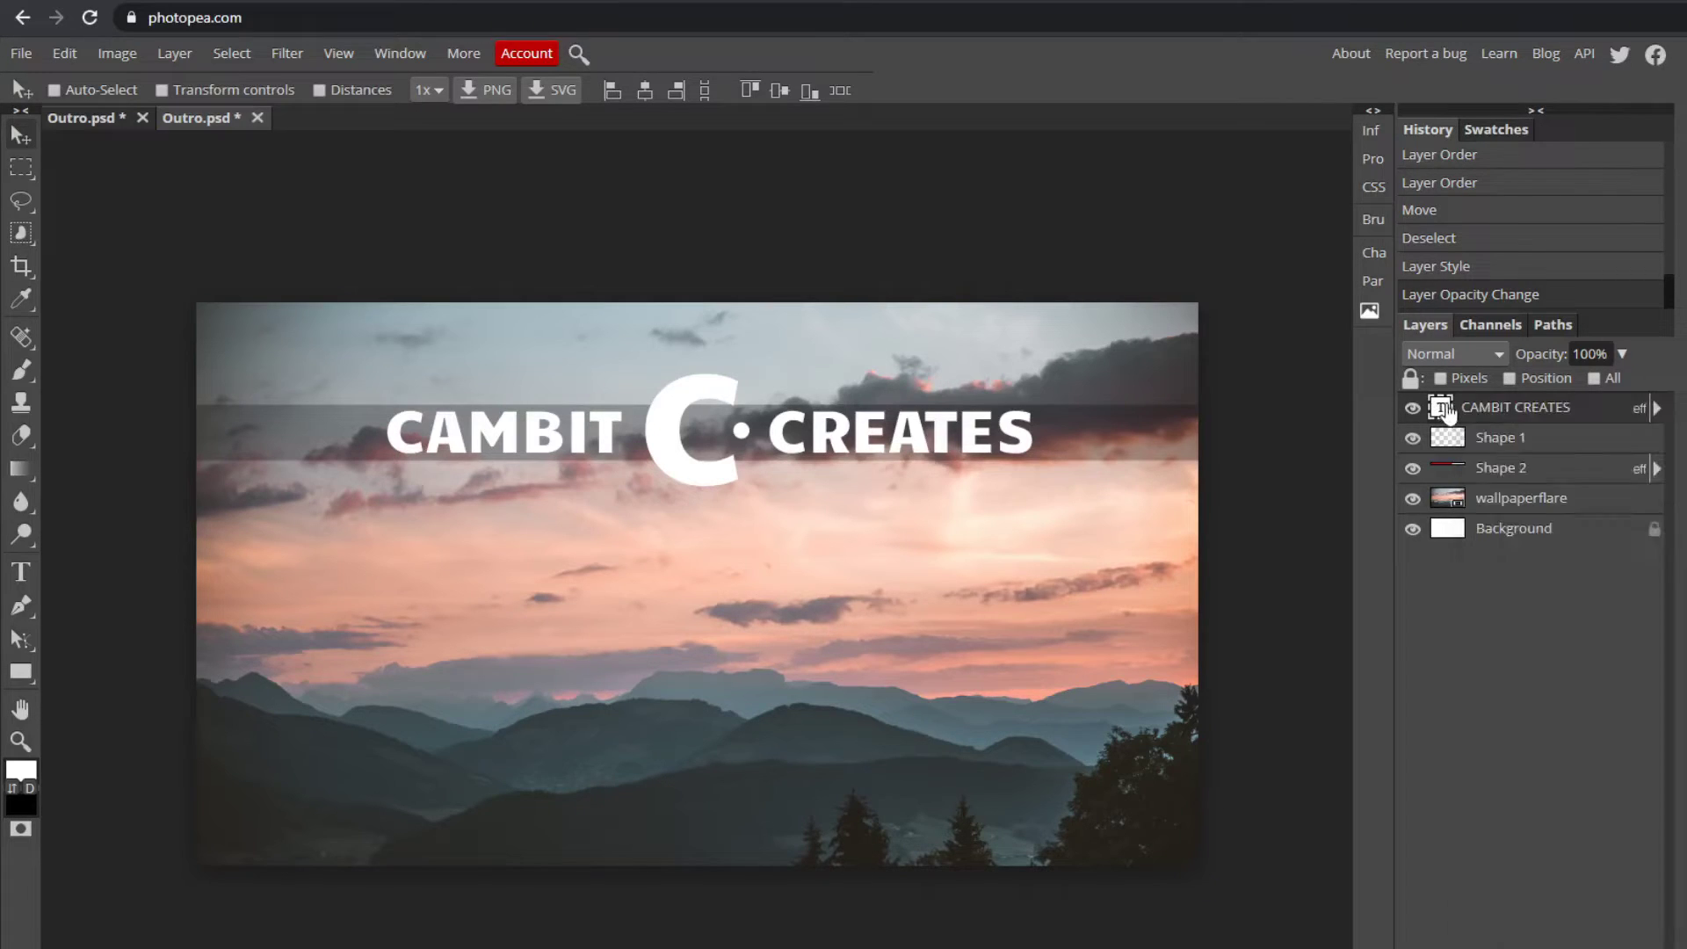
pyautogui.rightClick(1516, 413)
pyautogui.click(1598, 496)
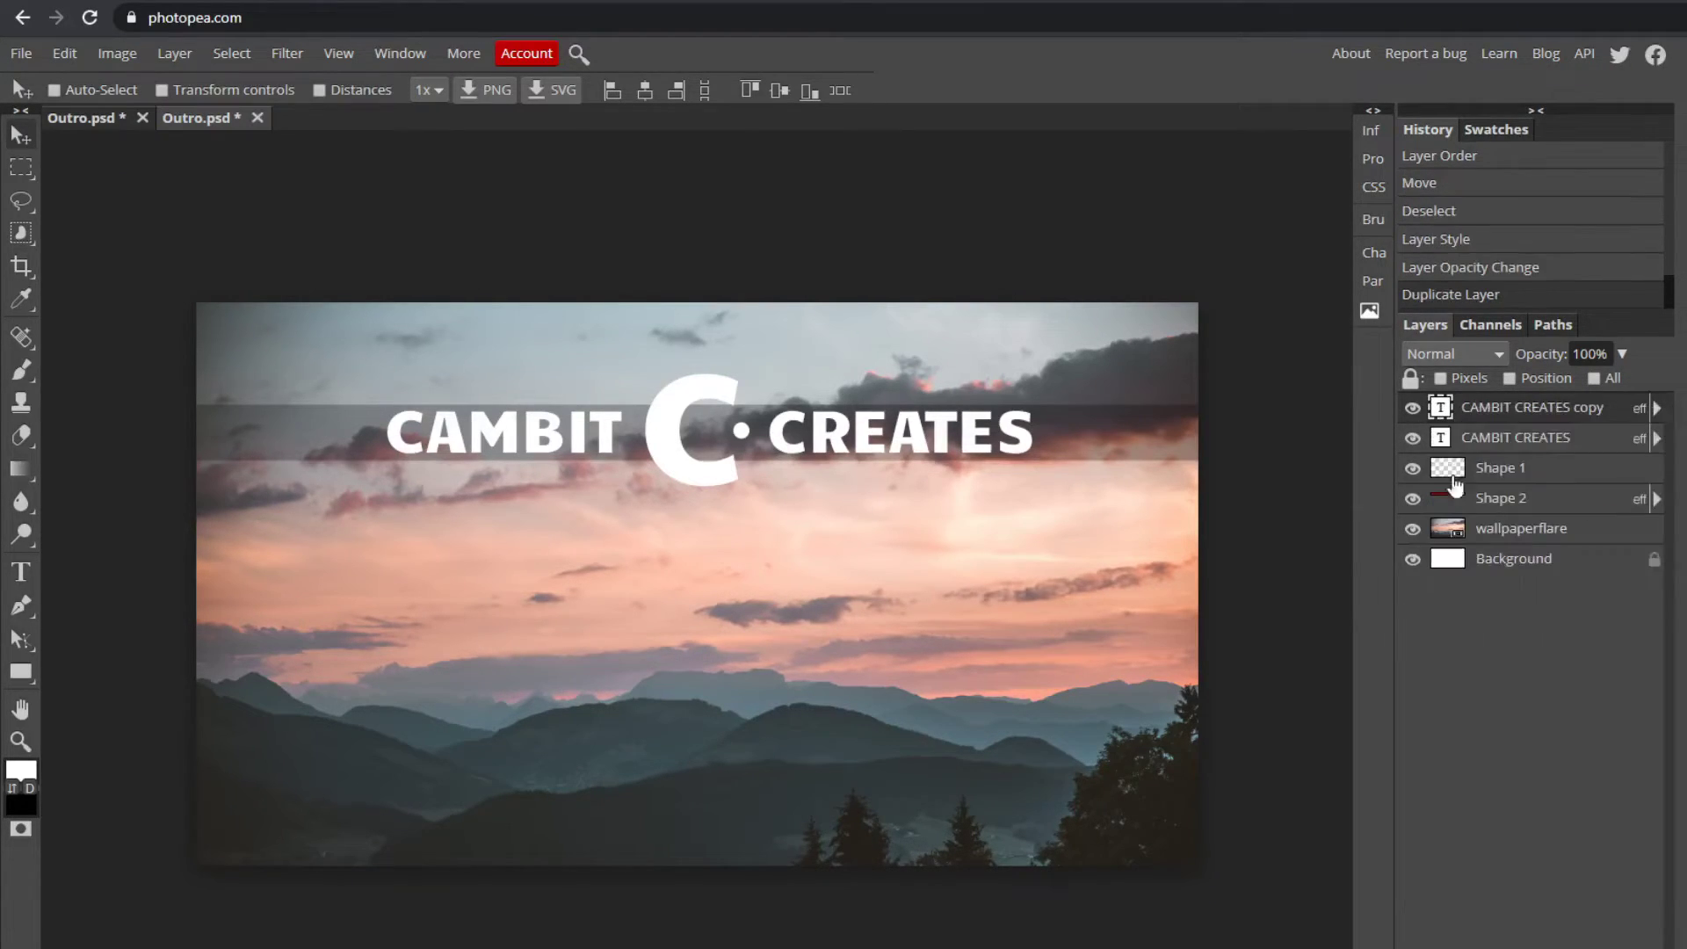
pyautogui.moveTo(431, 382); pyautogui.dragTo(437, 653)
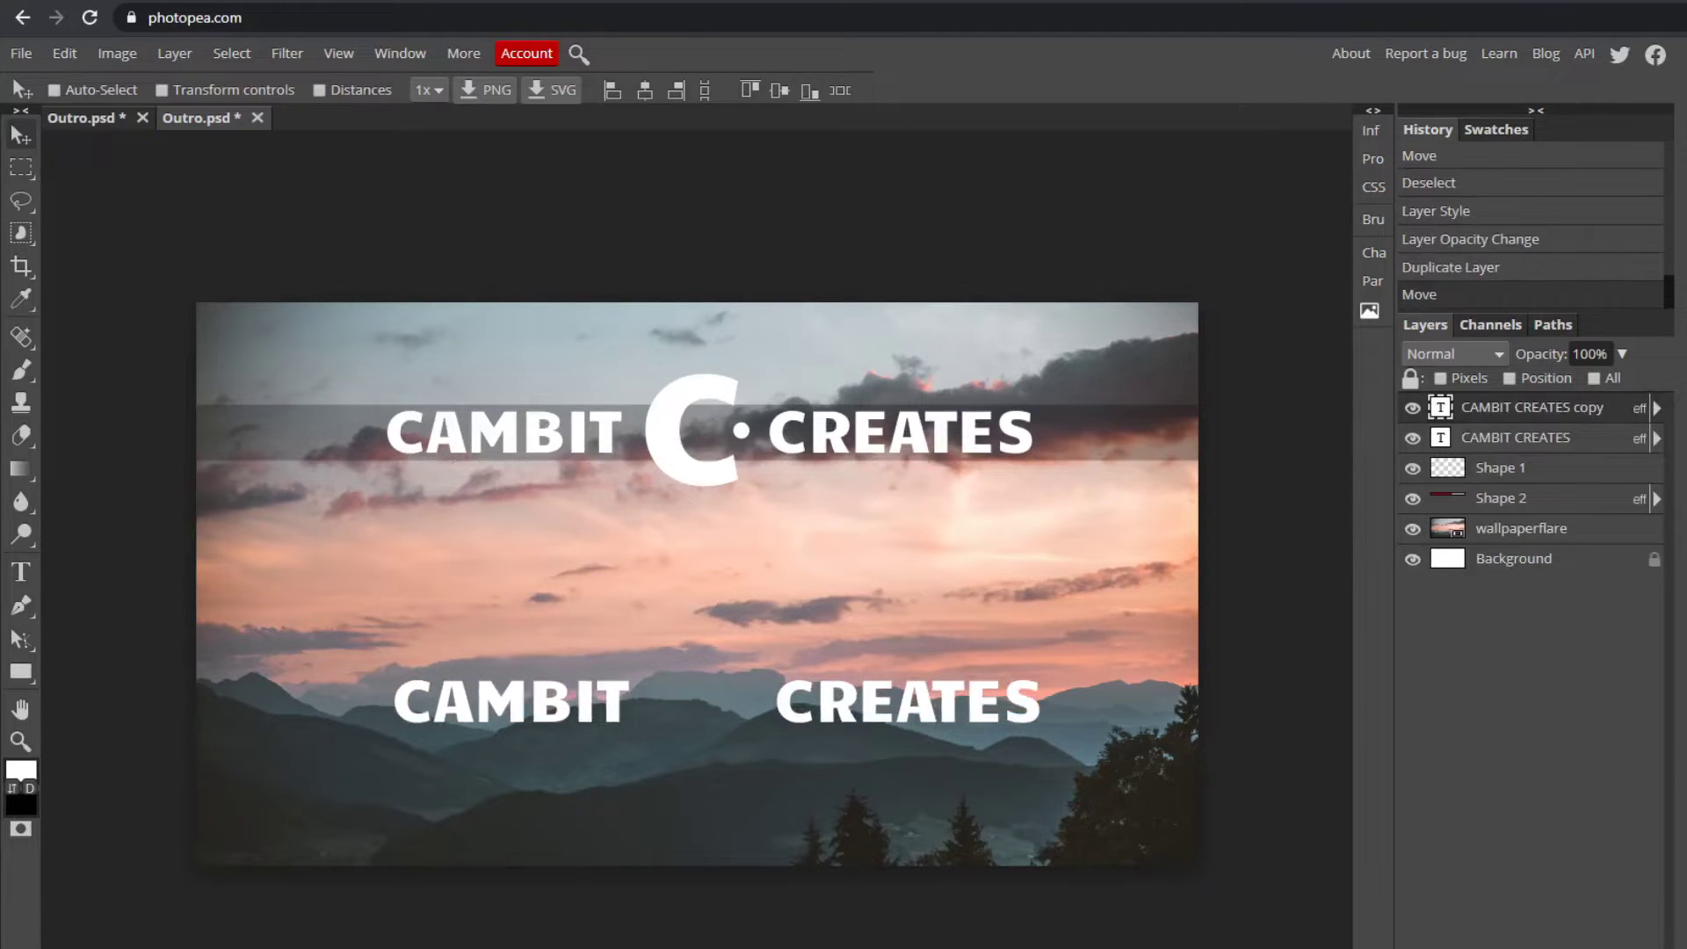
# Step: Retype the copy as SUBSCRIBE at 83 px and centre it low on the image
pyautogui.click(21, 573)
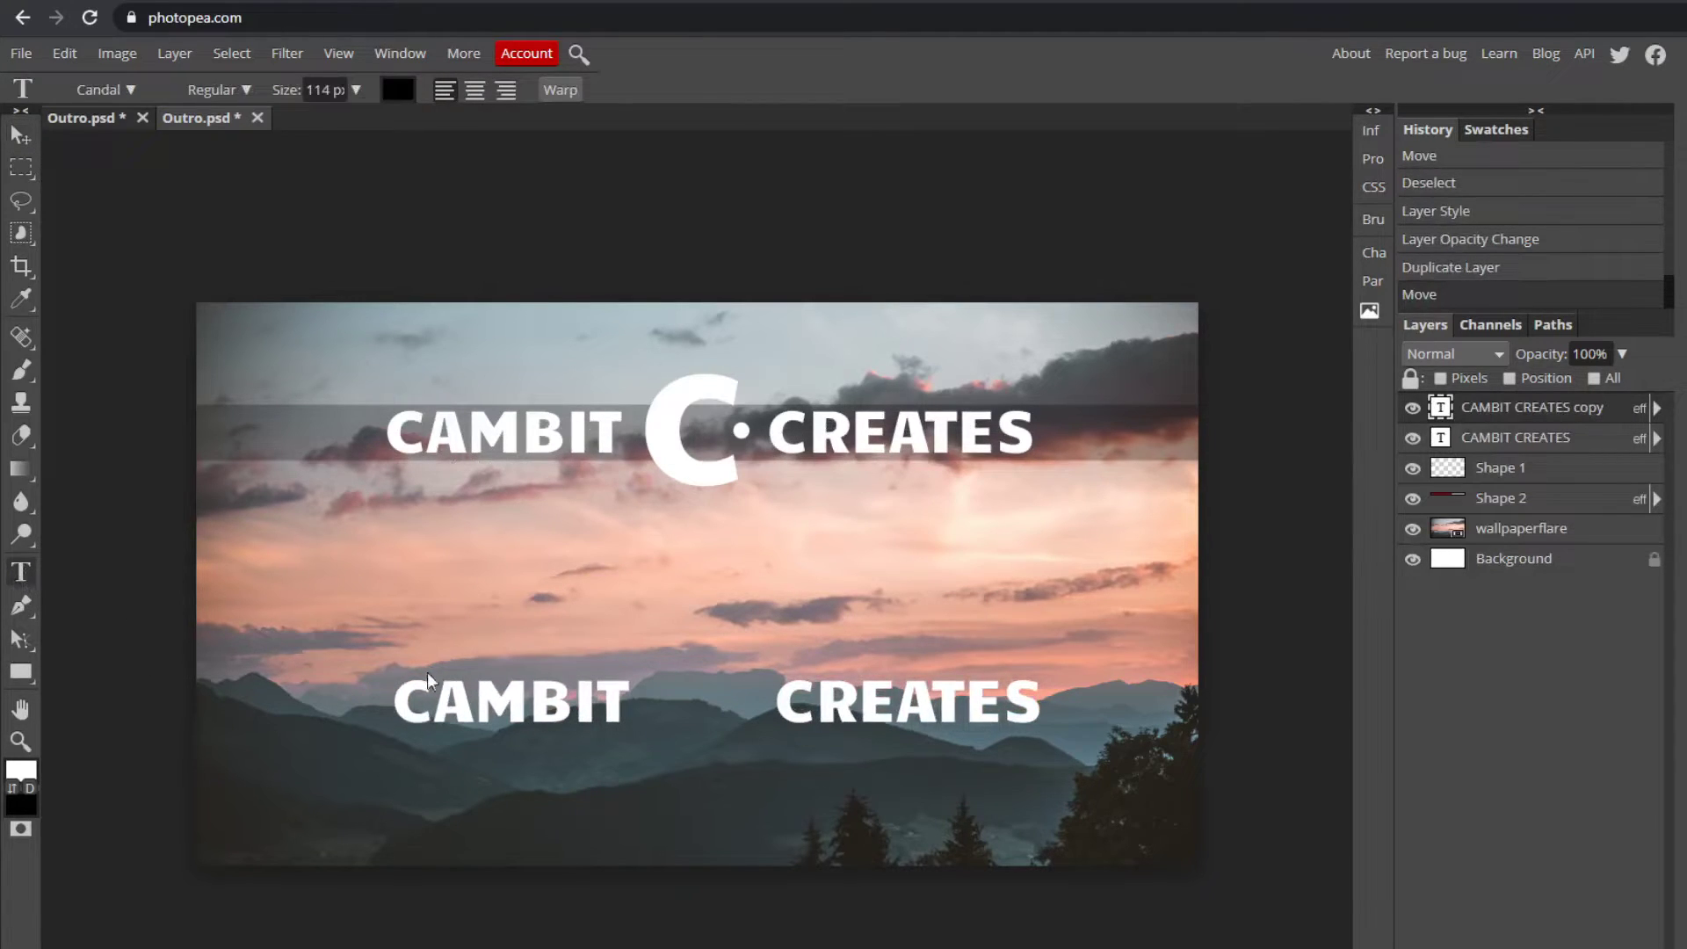
pyautogui.moveTo(411, 703); pyautogui.dragTo(1283, 707)
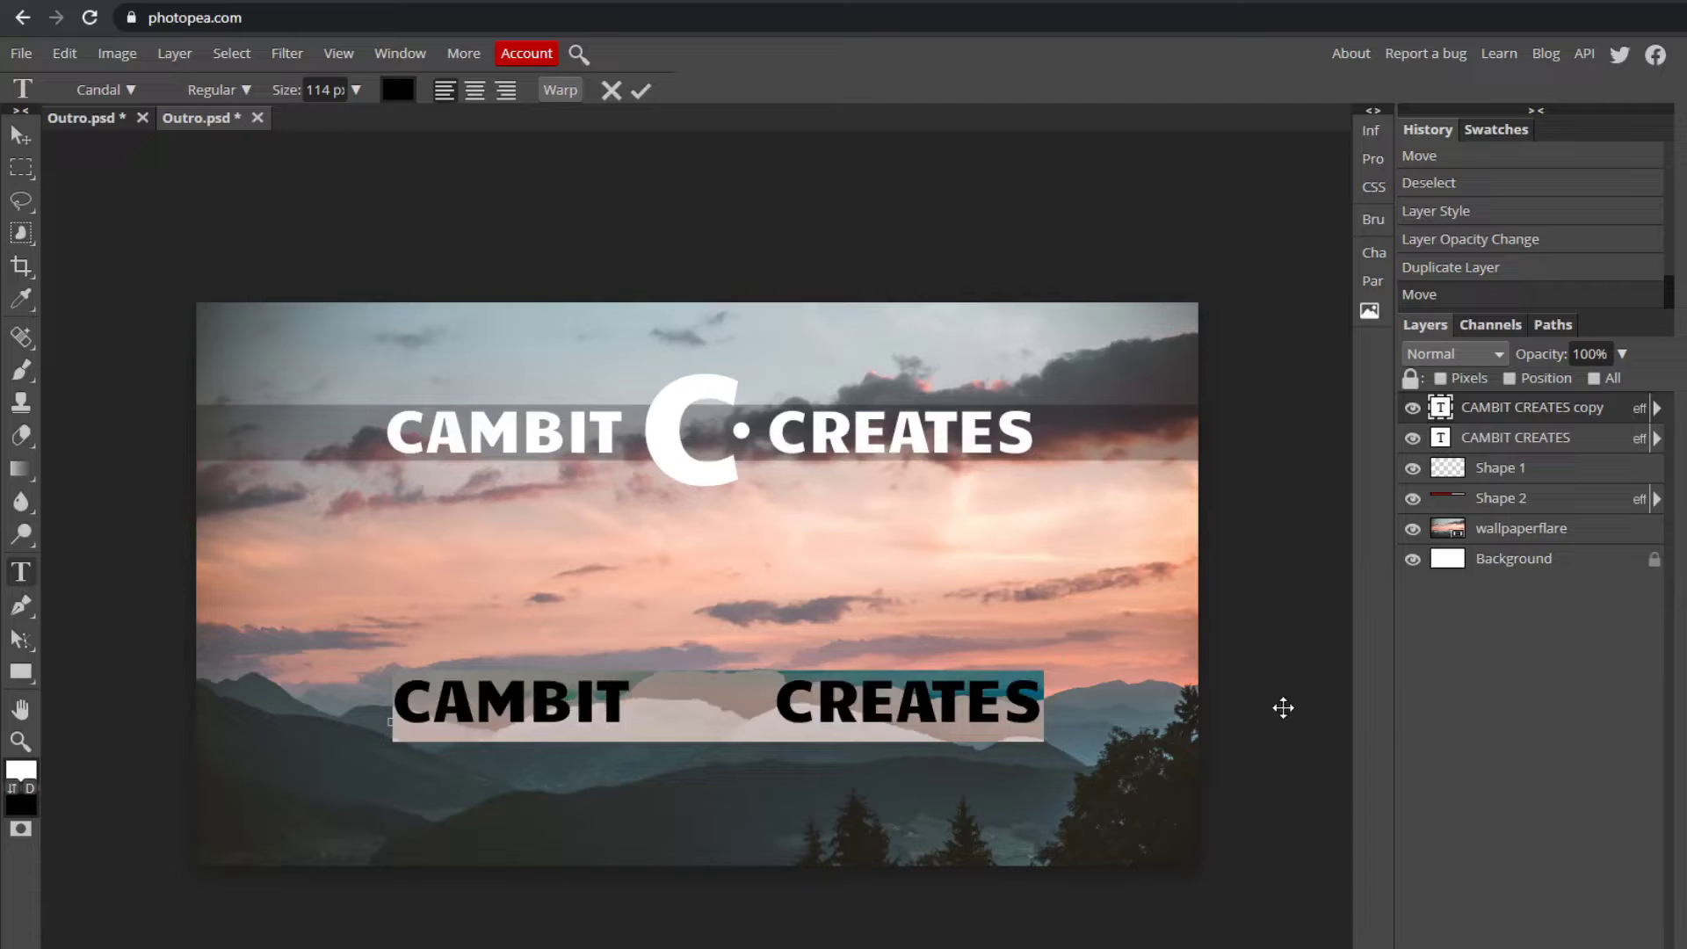
pyautogui.press('BackSpace')
pyautogui.write('SUBSCRI')
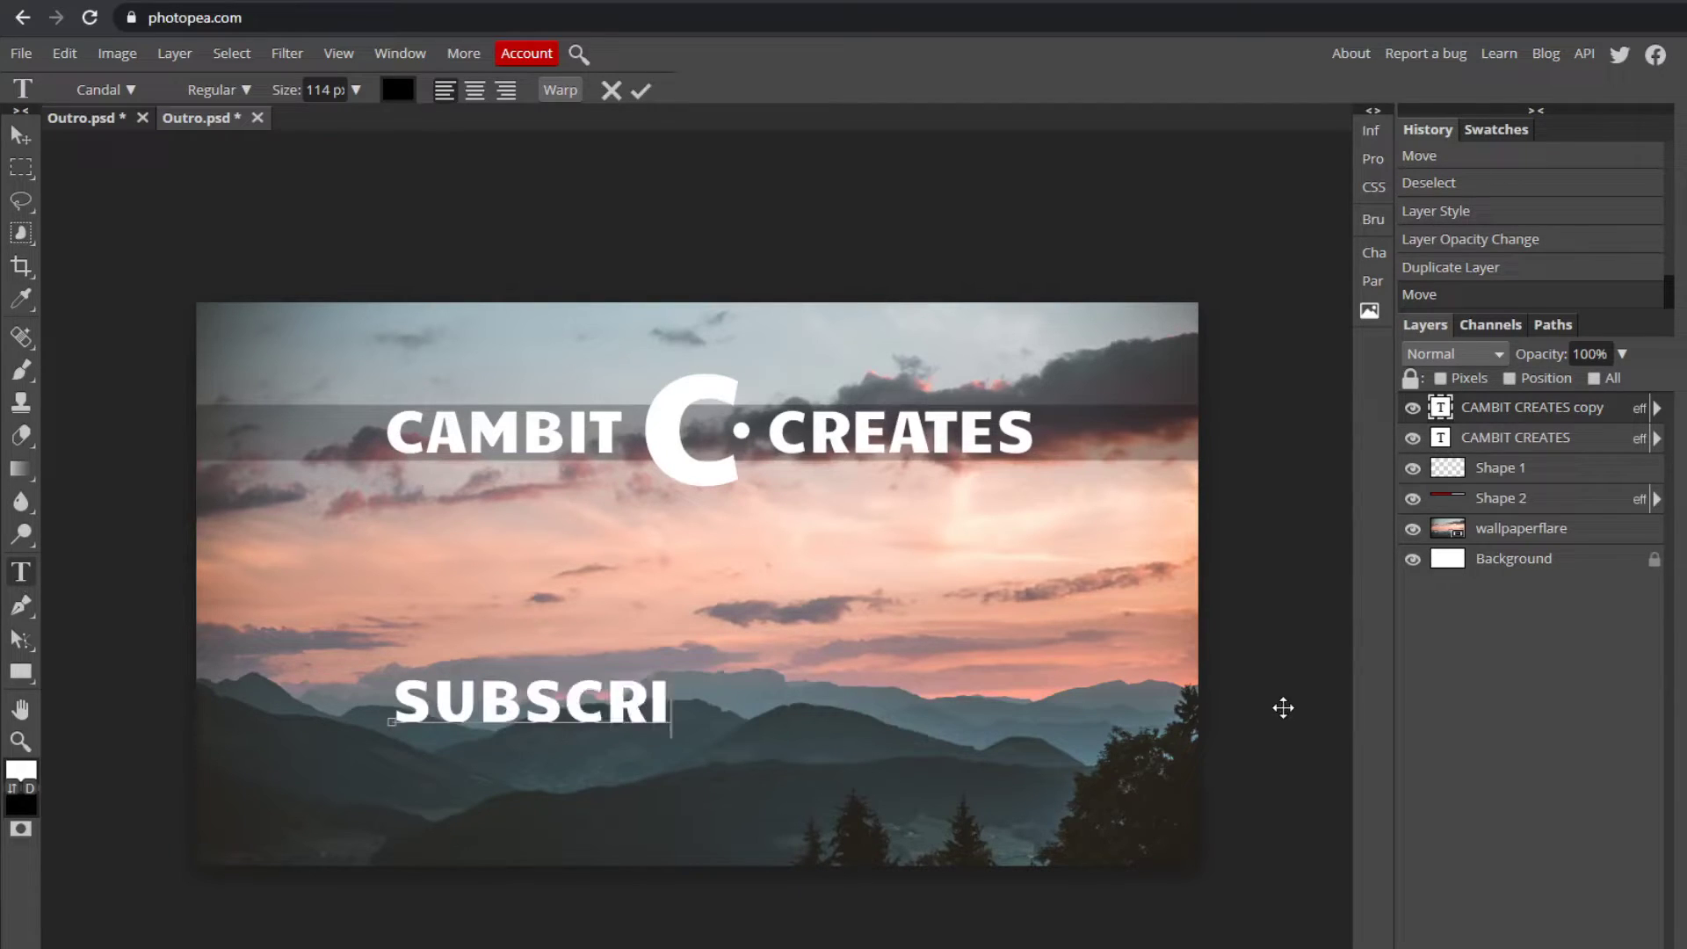
pyautogui.write('BE')
pyautogui.moveTo(761, 707); pyautogui.dragTo(392, 699)
pyautogui.click(355, 91)
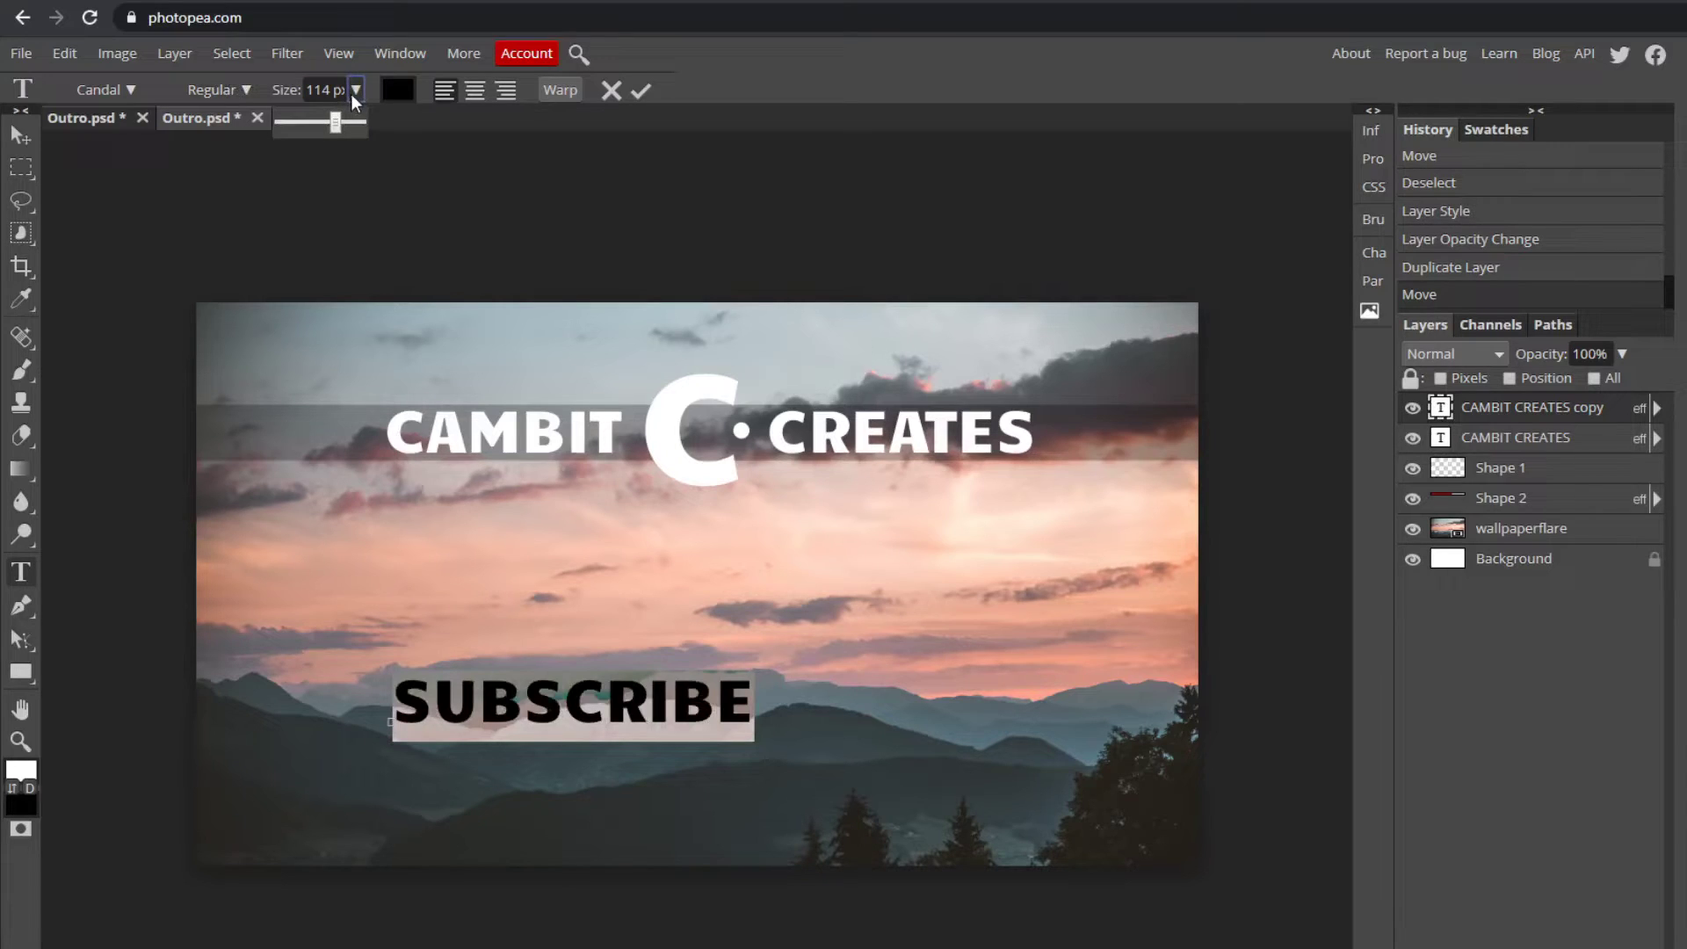
pyautogui.moveTo(339, 121); pyautogui.dragTo(331, 120)
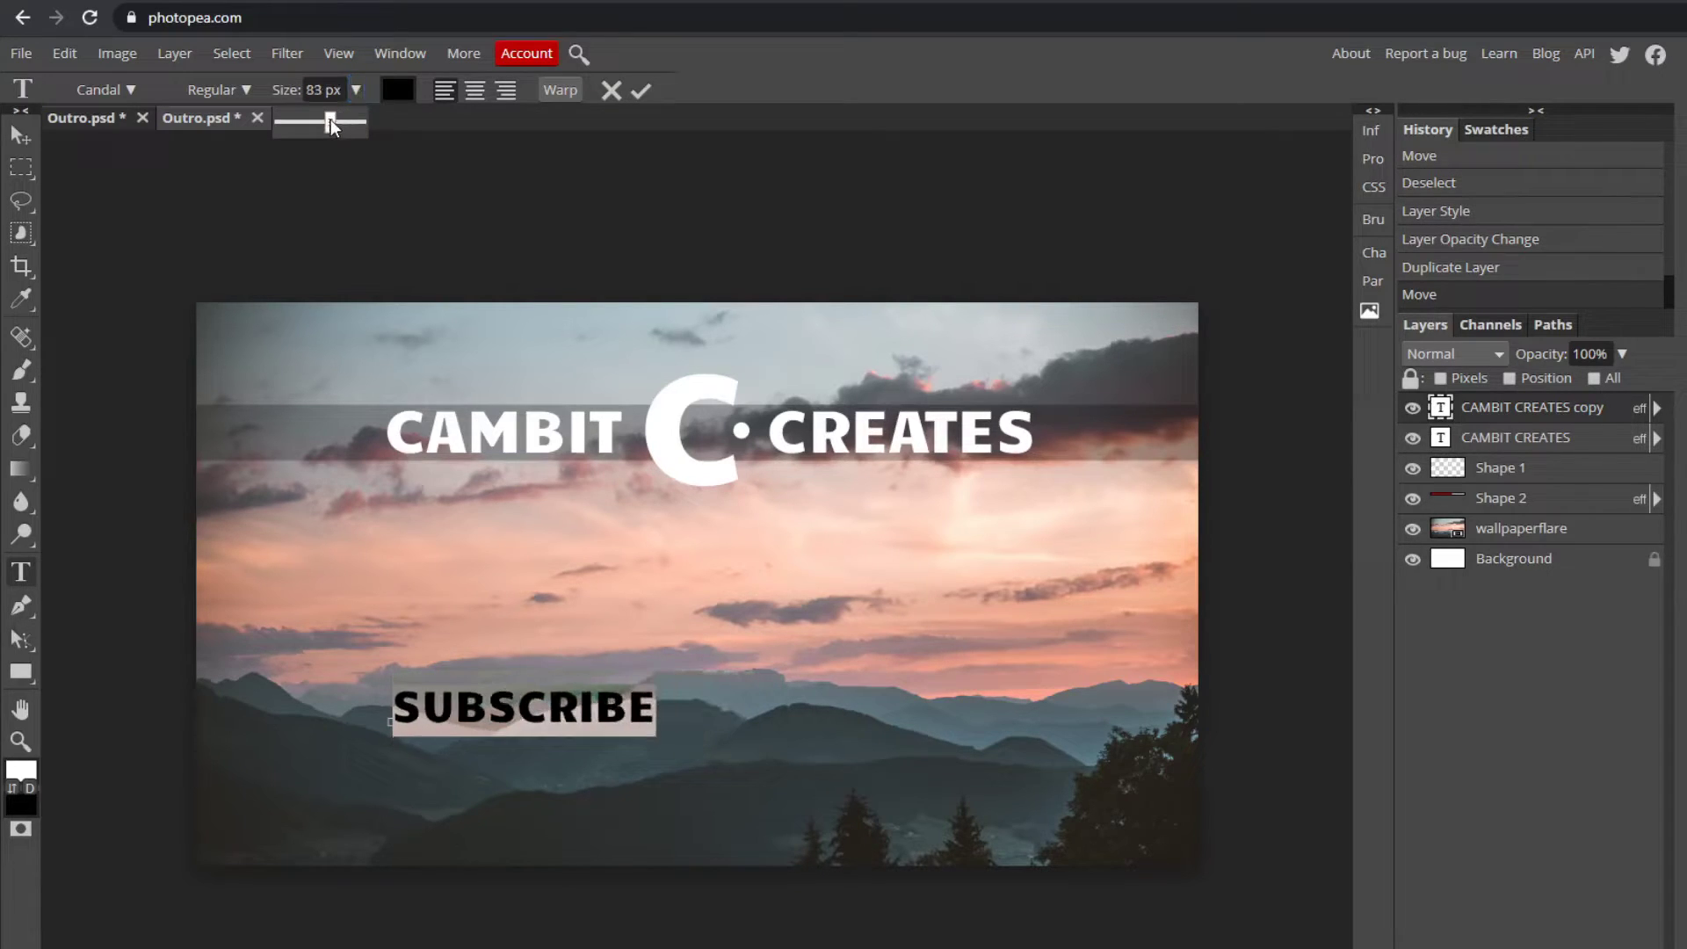
pyautogui.click(645, 91)
pyautogui.click(21, 133)
pyautogui.moveTo(534, 617); pyautogui.dragTo(699, 636)
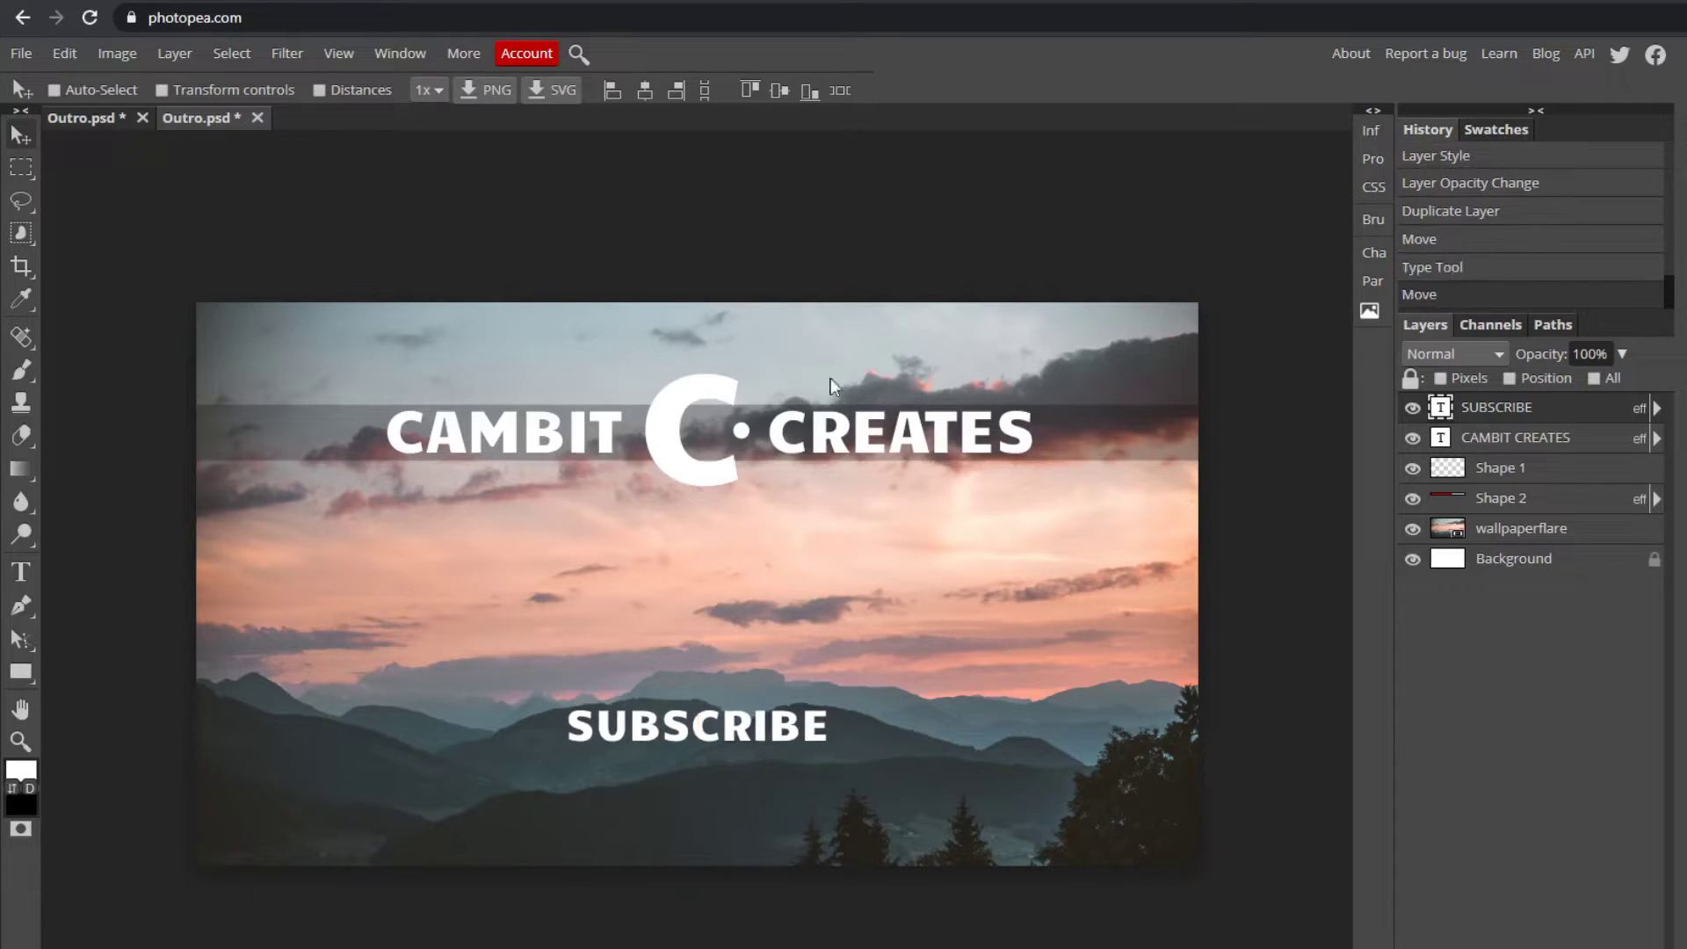
# Step: Duplicate the C shape and the translucent band, moving the band copy behind SUBSCRIBE
pyautogui.rightClick(1532, 468)
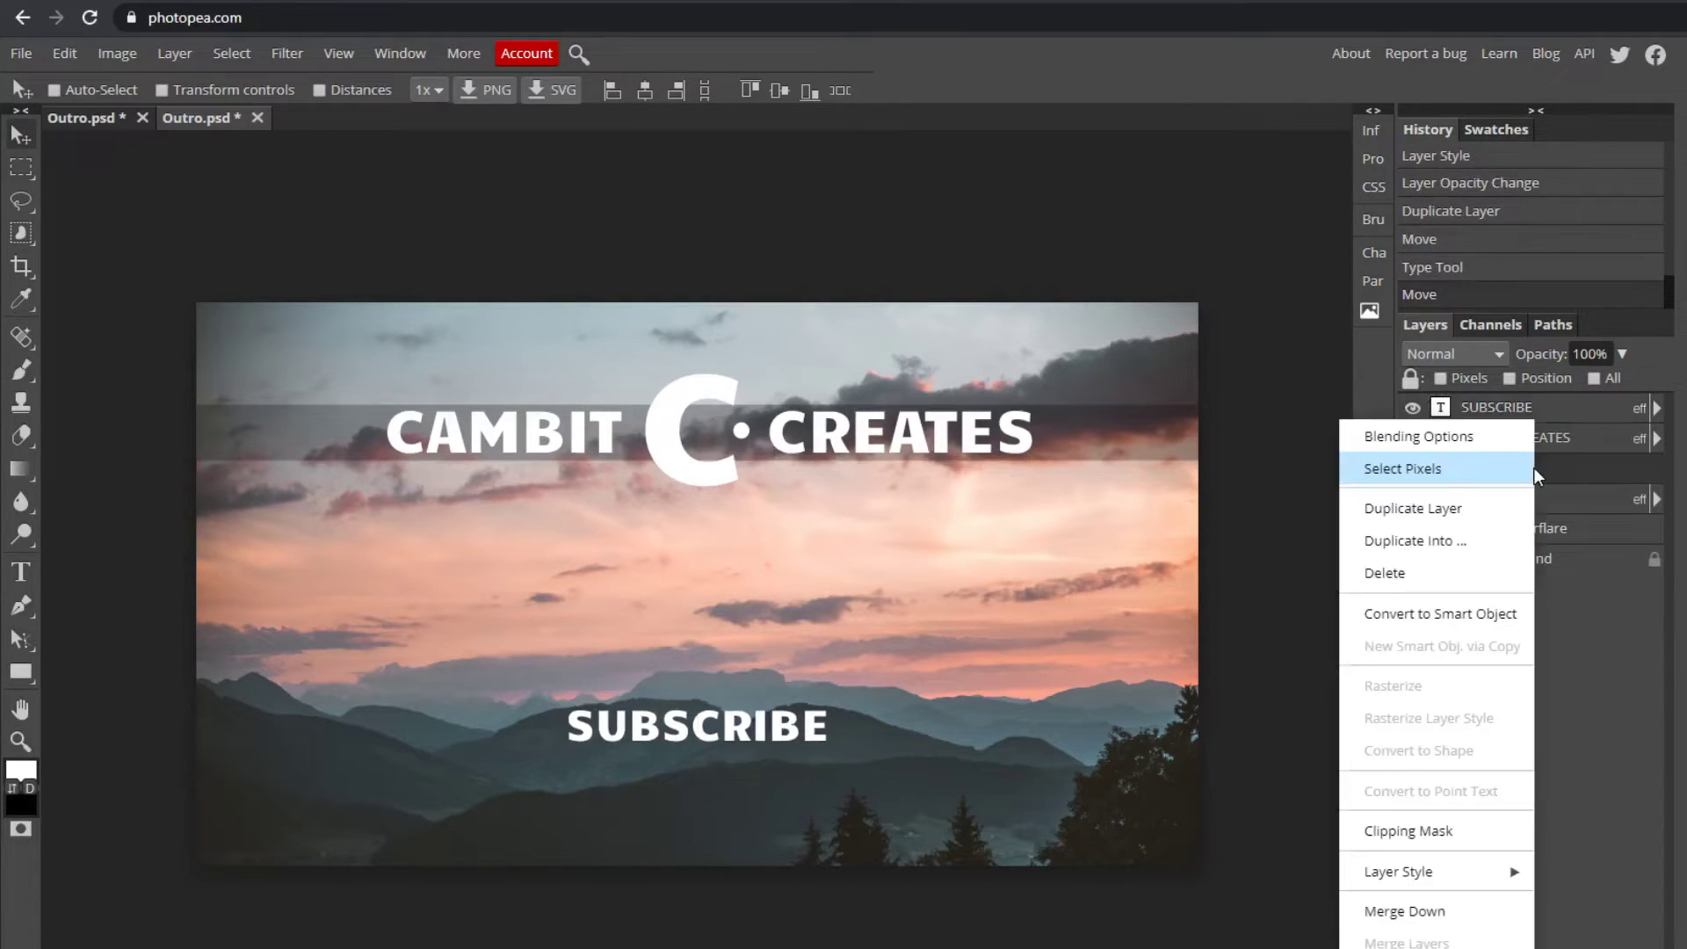
pyautogui.click(1487, 518)
pyautogui.moveTo(1104, 501); pyautogui.dragTo(947, 622)
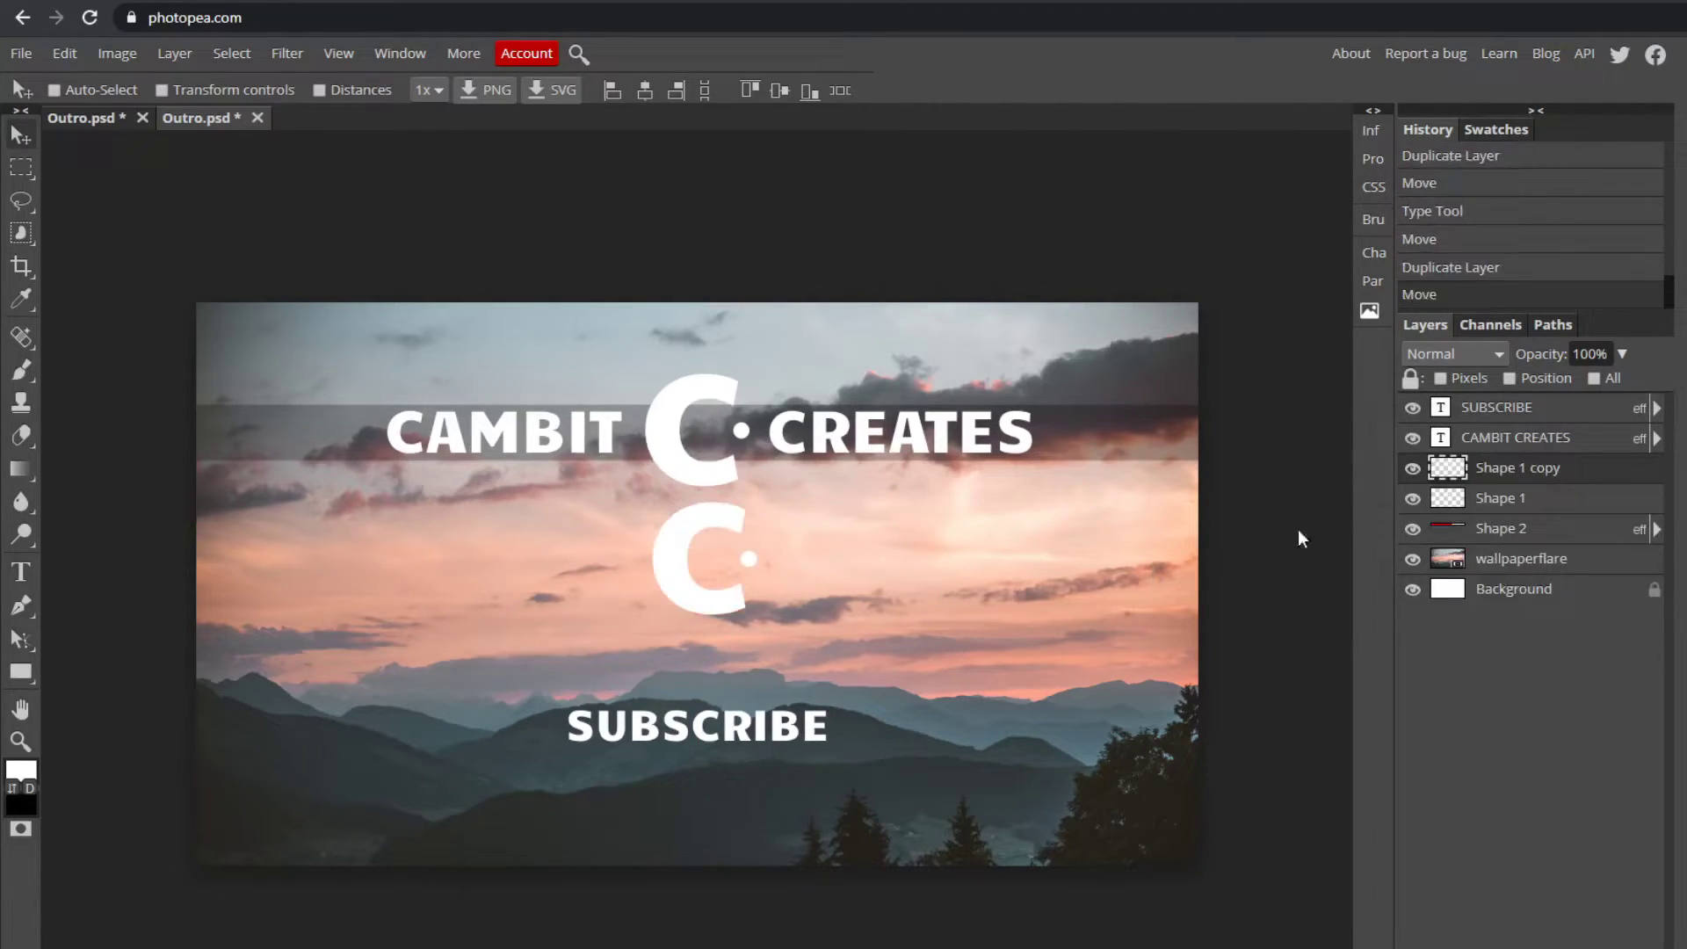
pyautogui.hotkey('ctrl', 'z')
pyautogui.hotkey('ctrl', 'z')
pyautogui.rightClick(1543, 503)
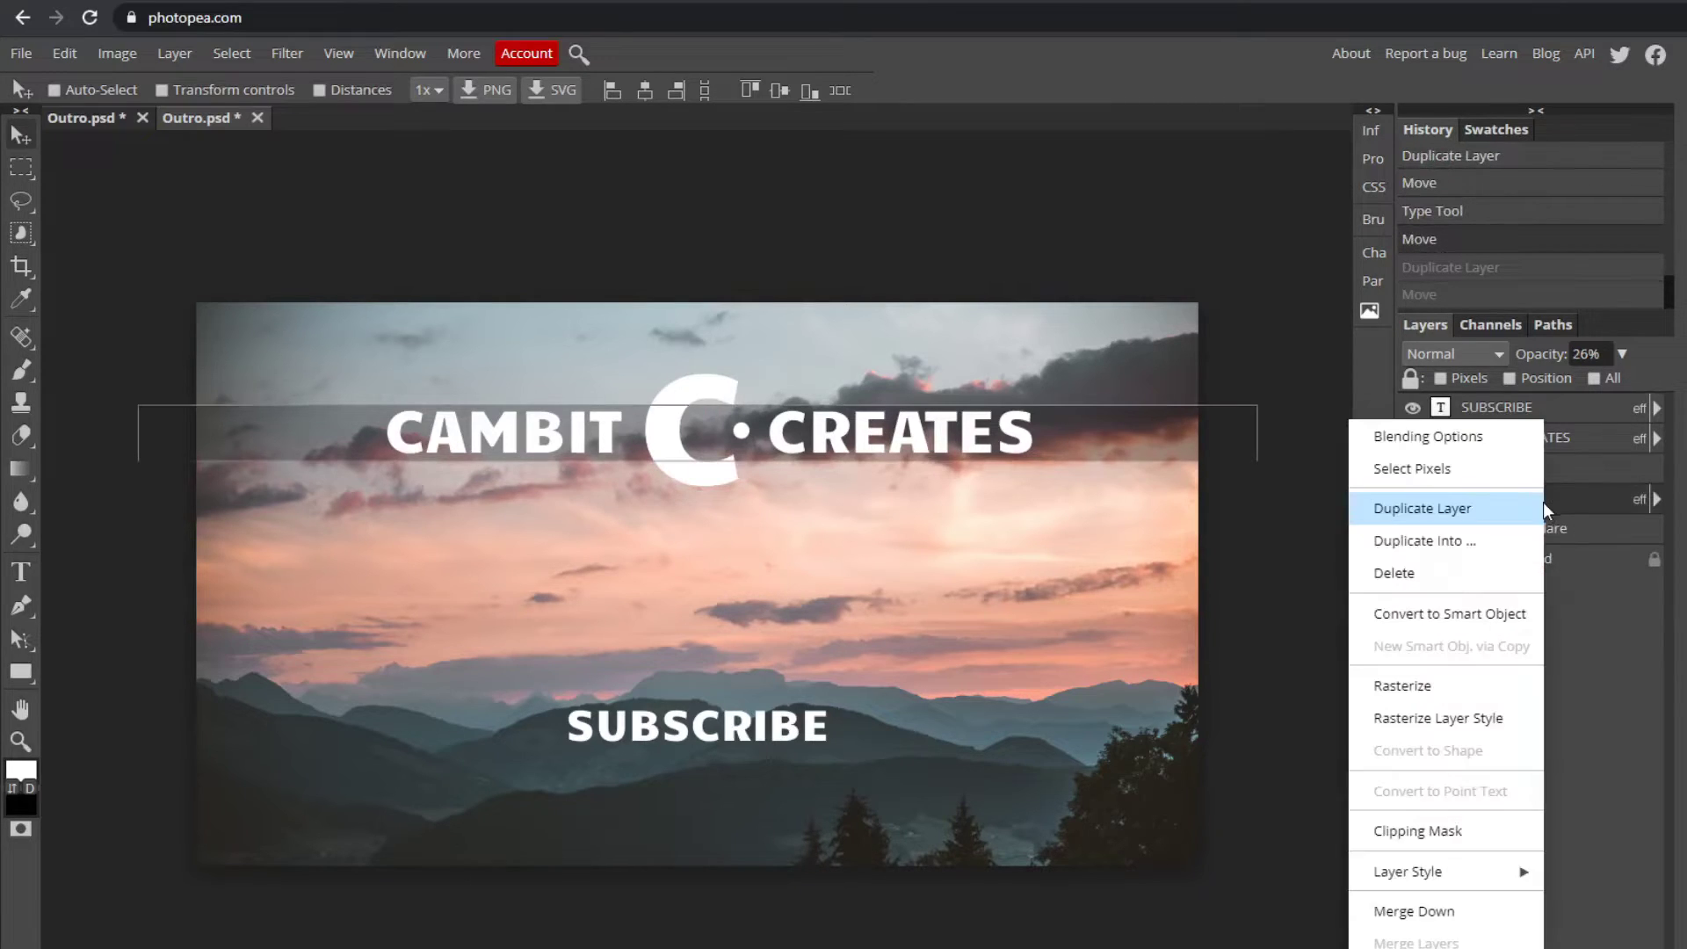
pyautogui.click(1472, 510)
pyautogui.moveTo(822, 501); pyautogui.dragTo(783, 789)
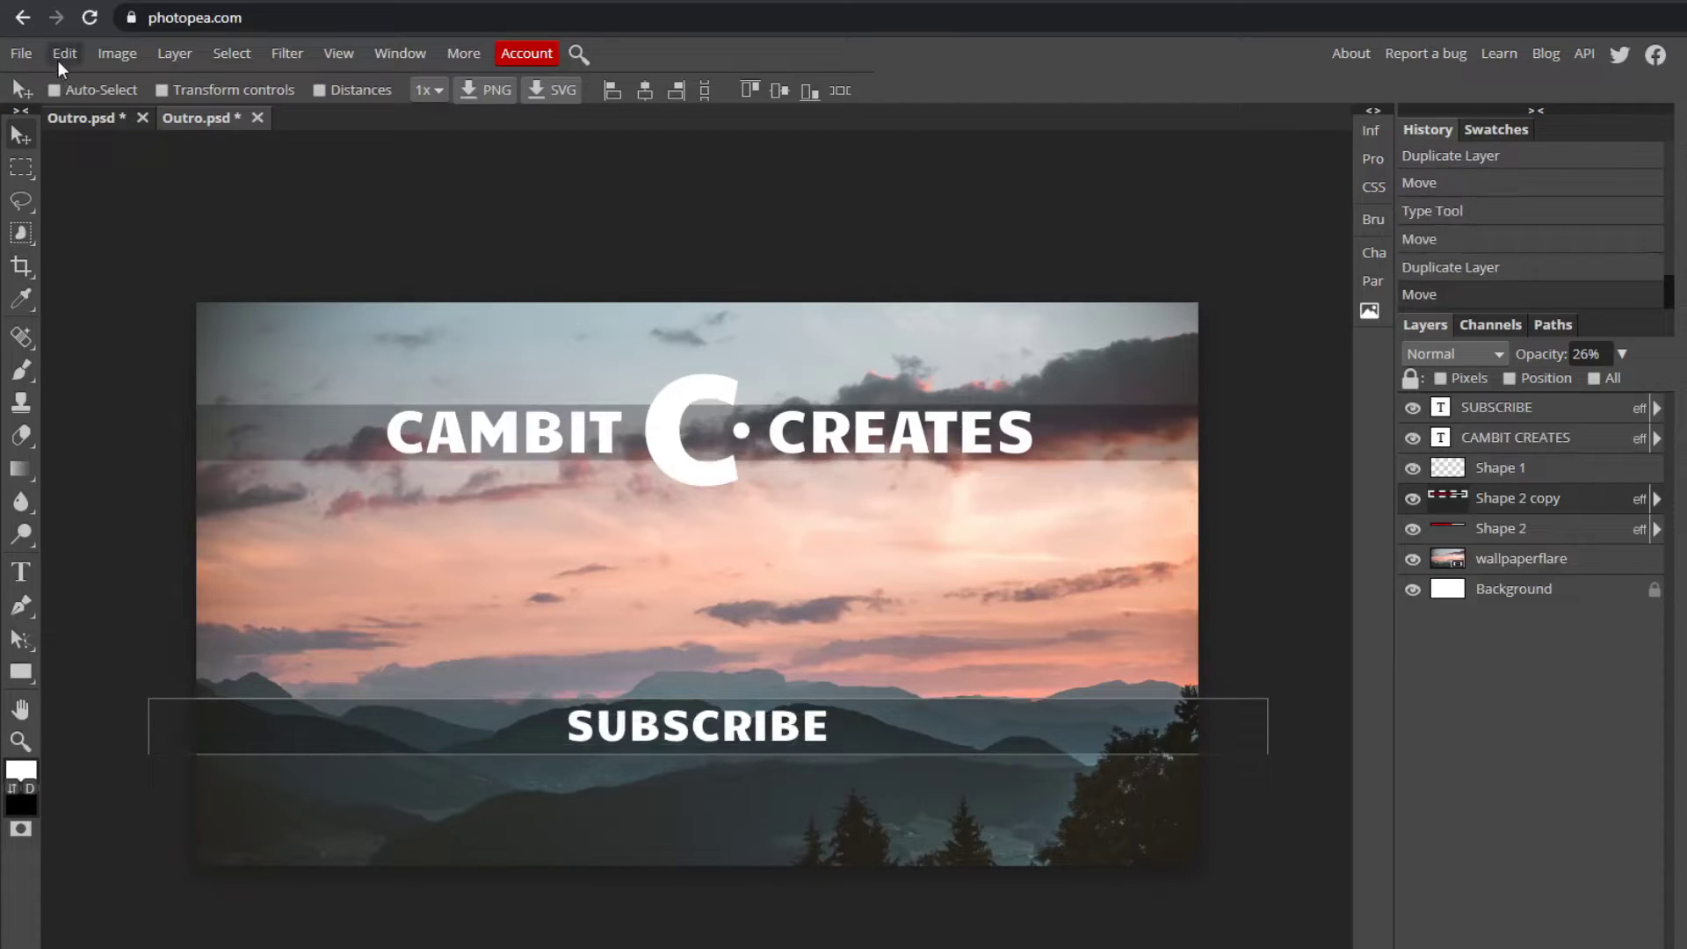
# Step: Resize the band copy from both sides into a box that fits SUBSCRIBE
pyautogui.click(66, 56)
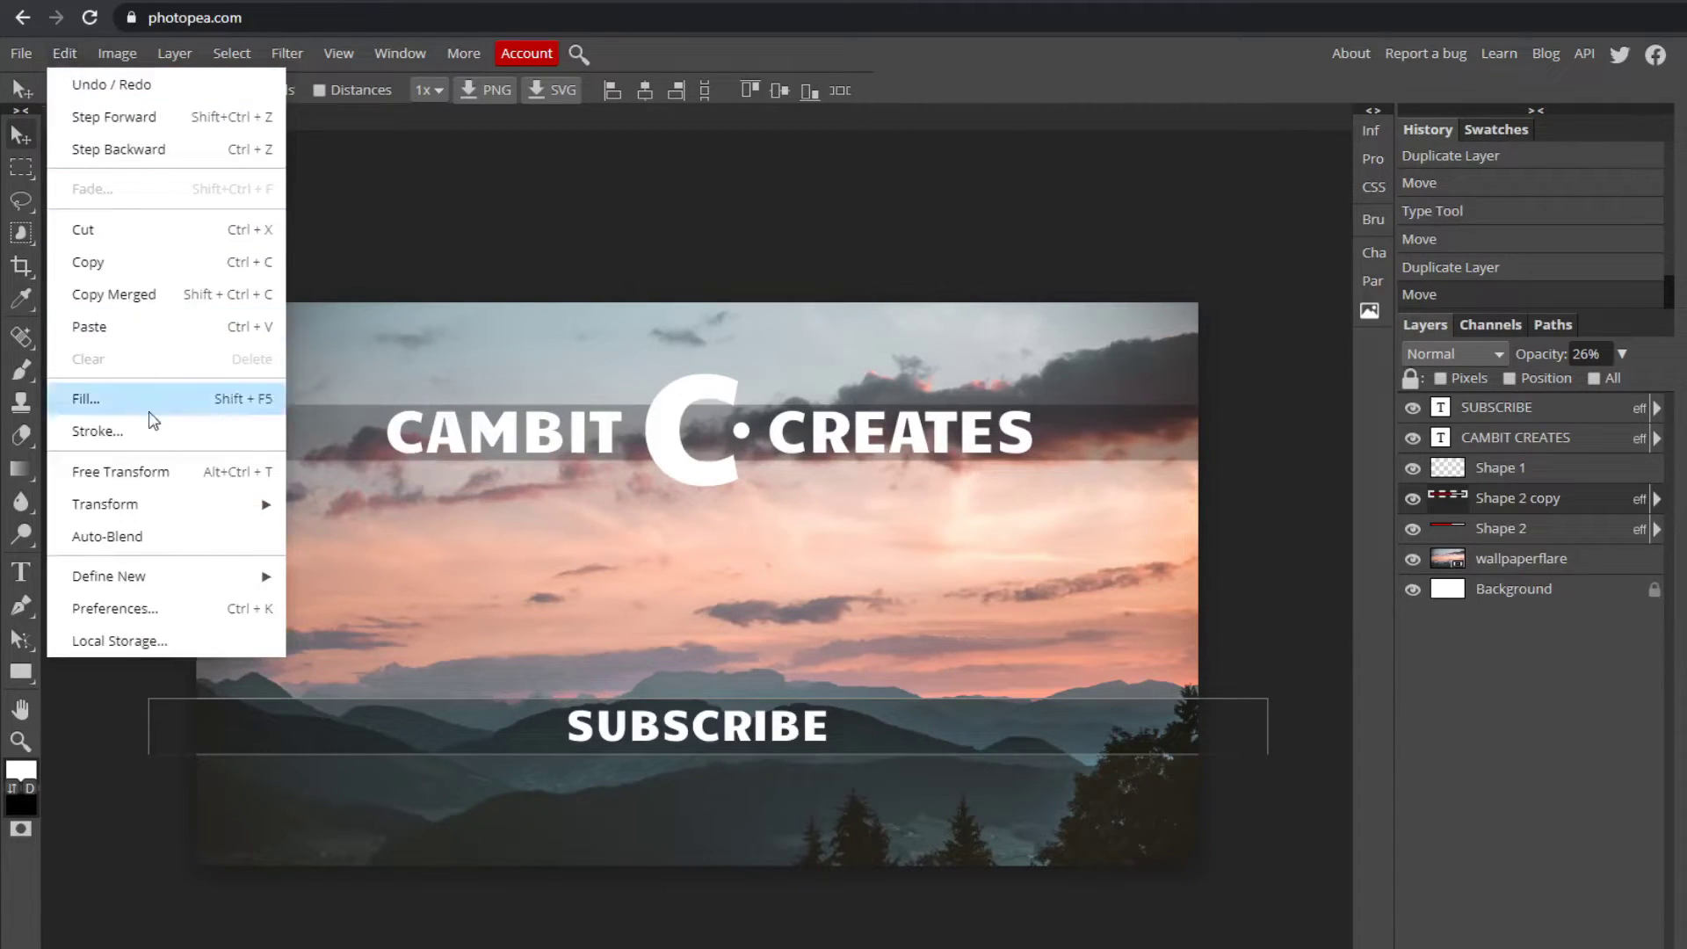
pyautogui.click(170, 485)
pyautogui.moveTo(147, 726); pyautogui.dragTo(545, 726)
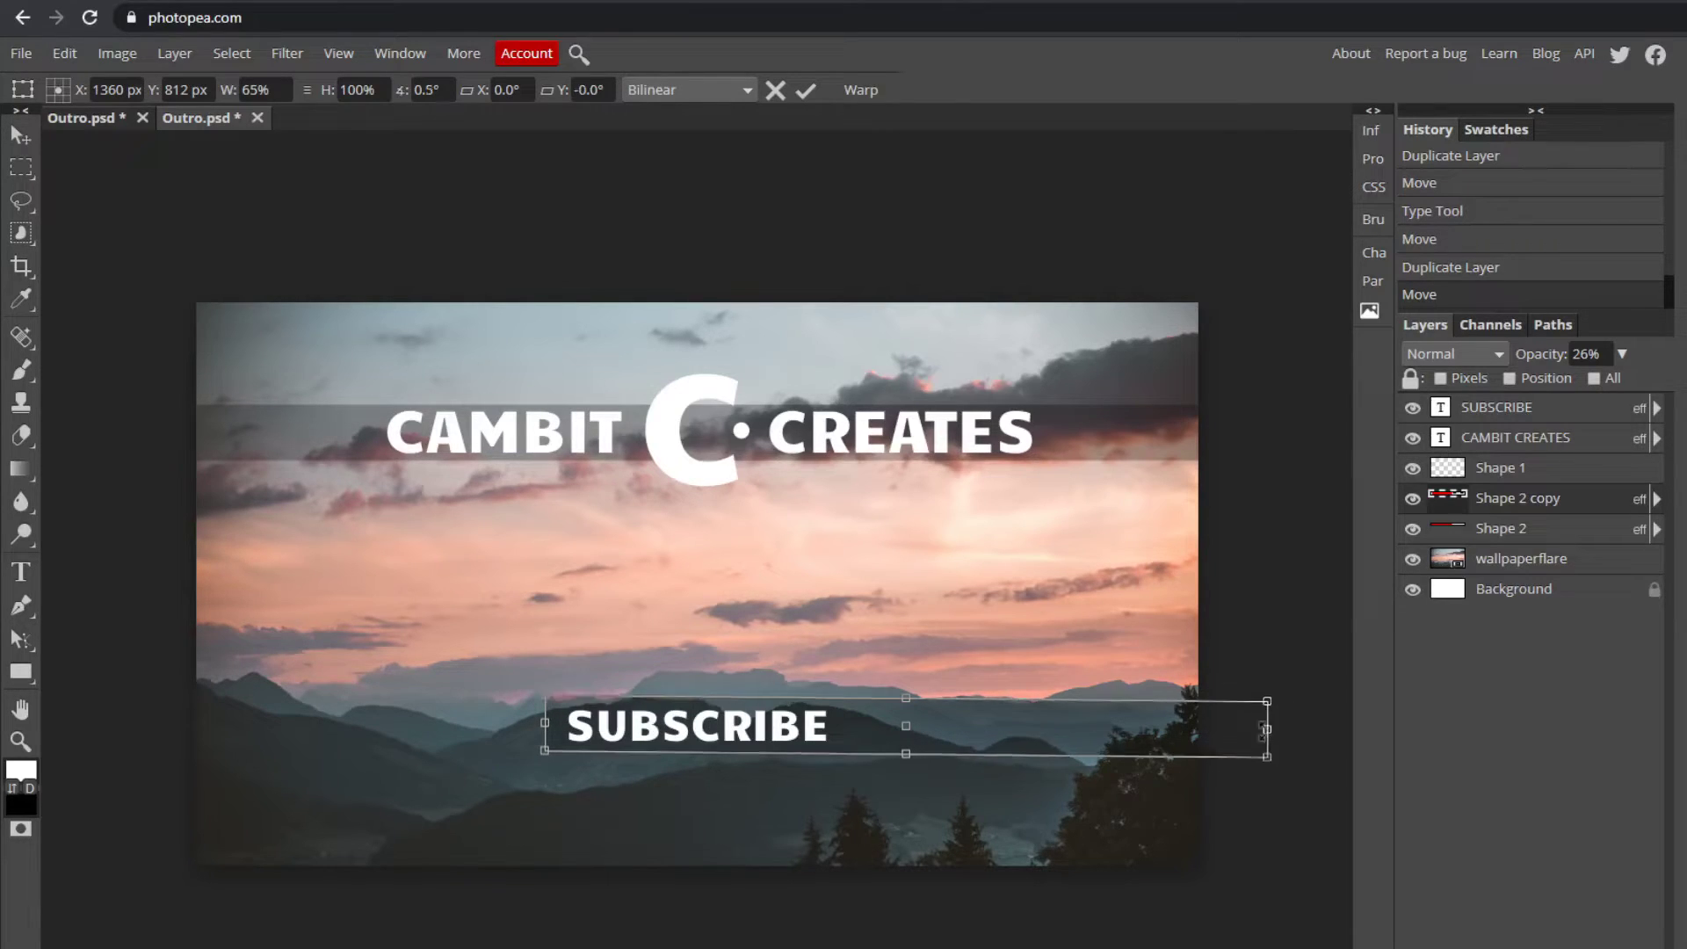
pyautogui.press('Escape')
pyautogui.click(64, 53)
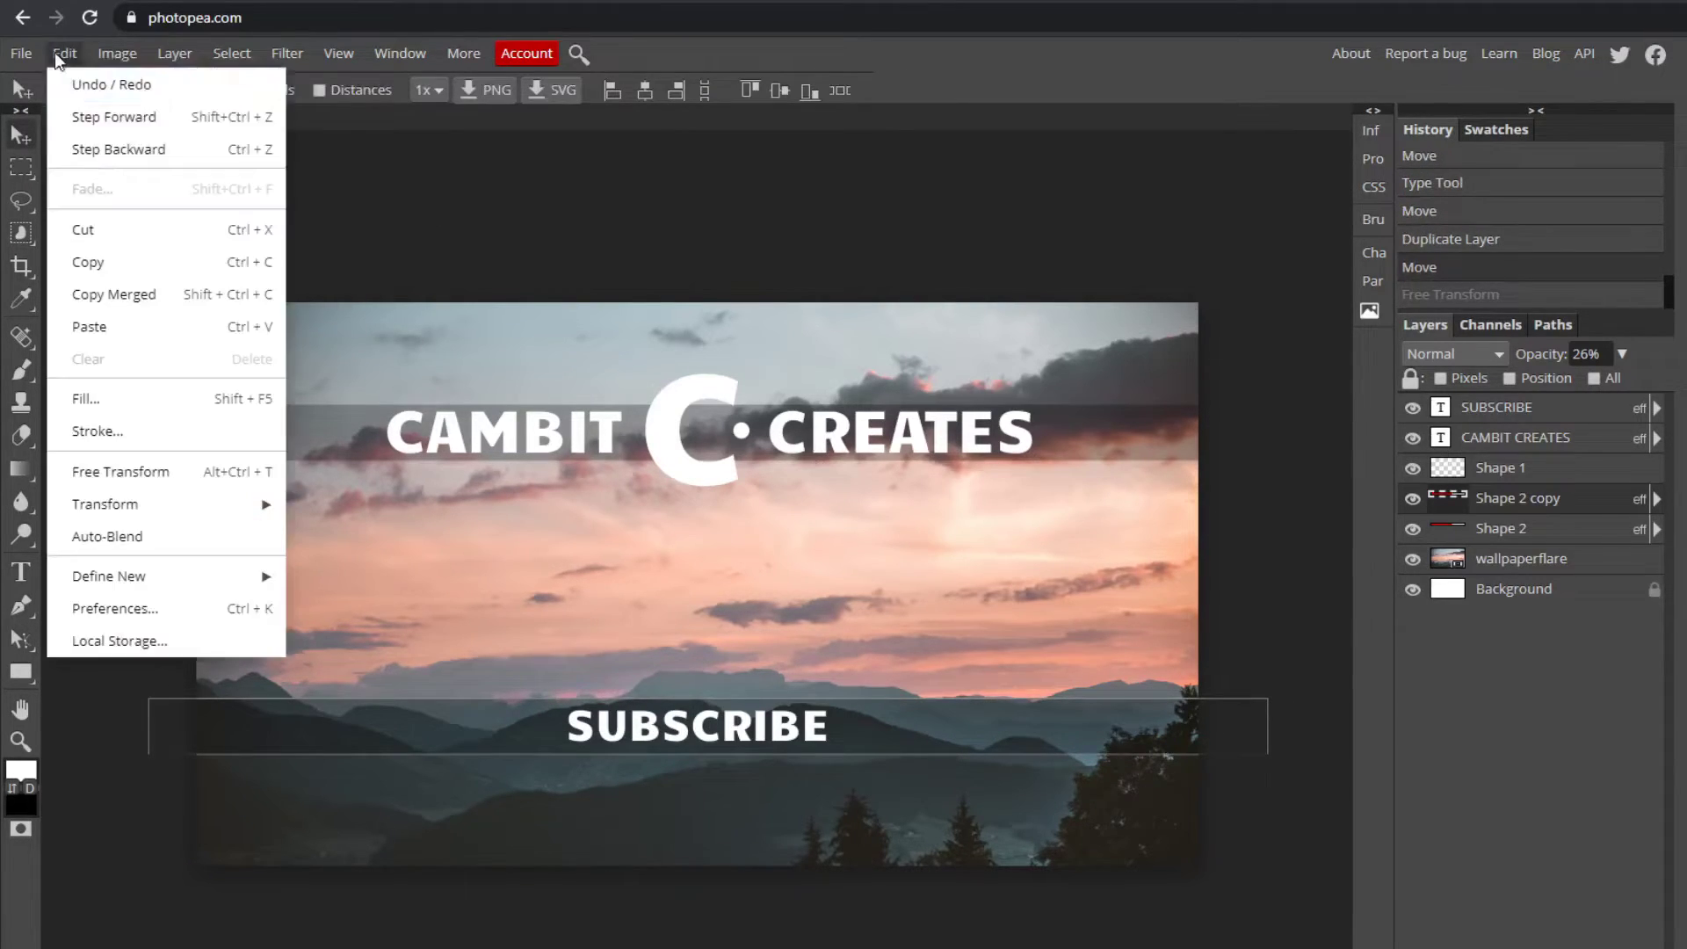
pyautogui.click(142, 468)
pyautogui.moveTo(144, 726); pyautogui.dragTo(551, 726)
pyautogui.moveTo(1263, 727); pyautogui.dragTo(842, 723)
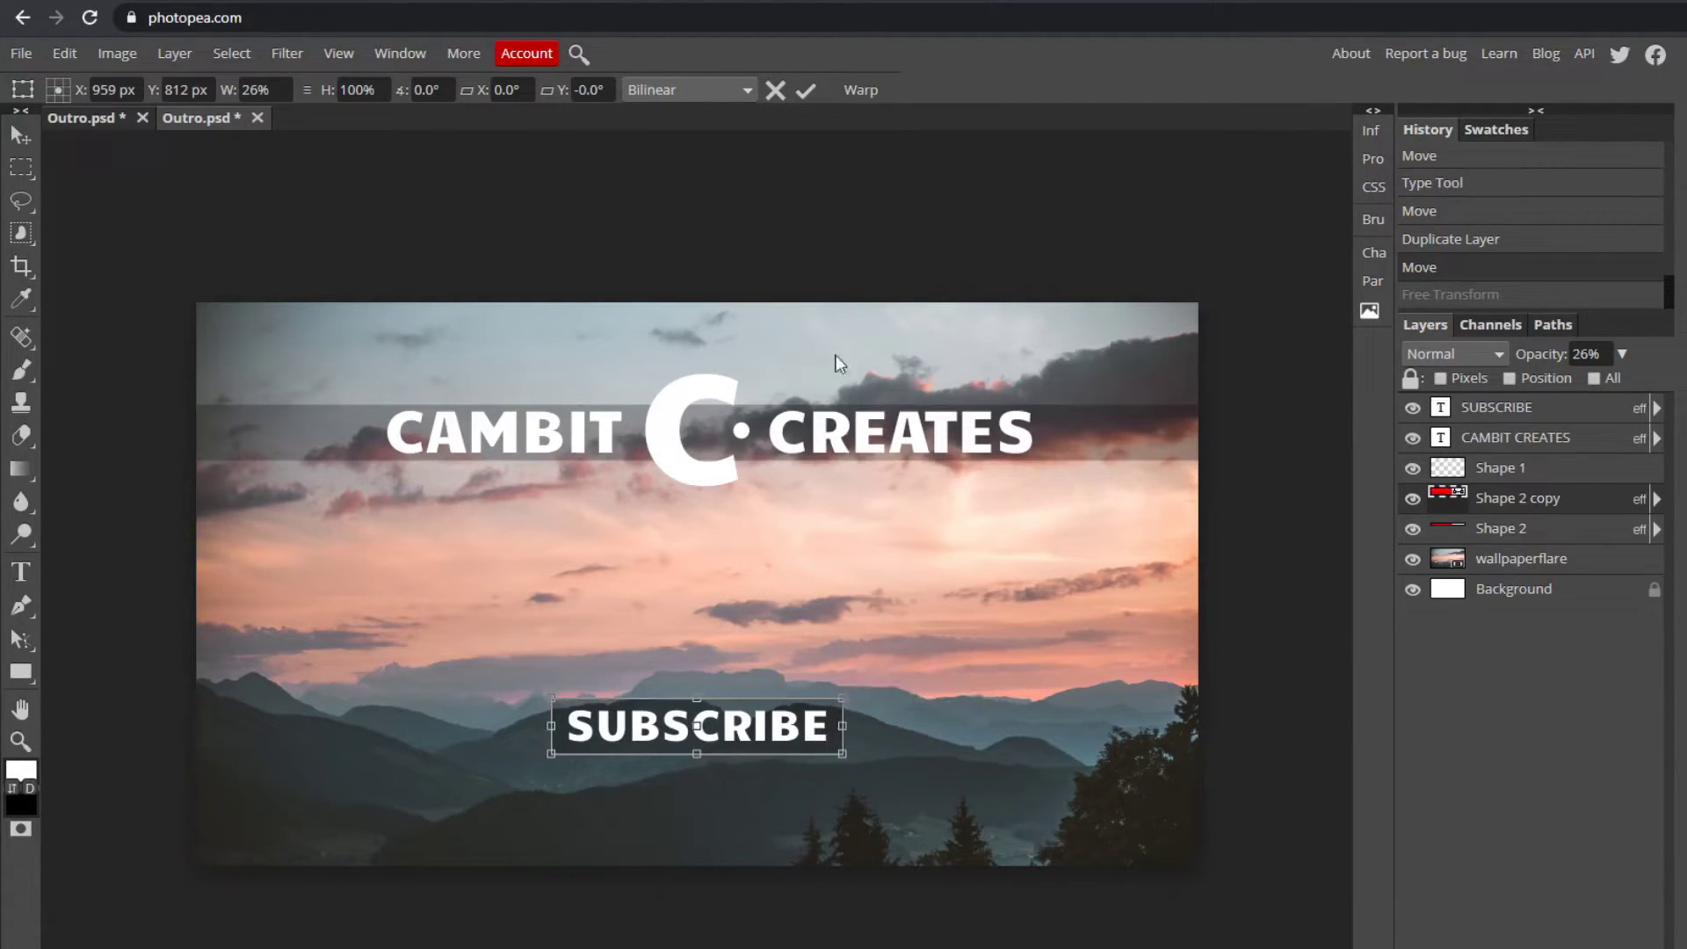
pyautogui.click(807, 90)
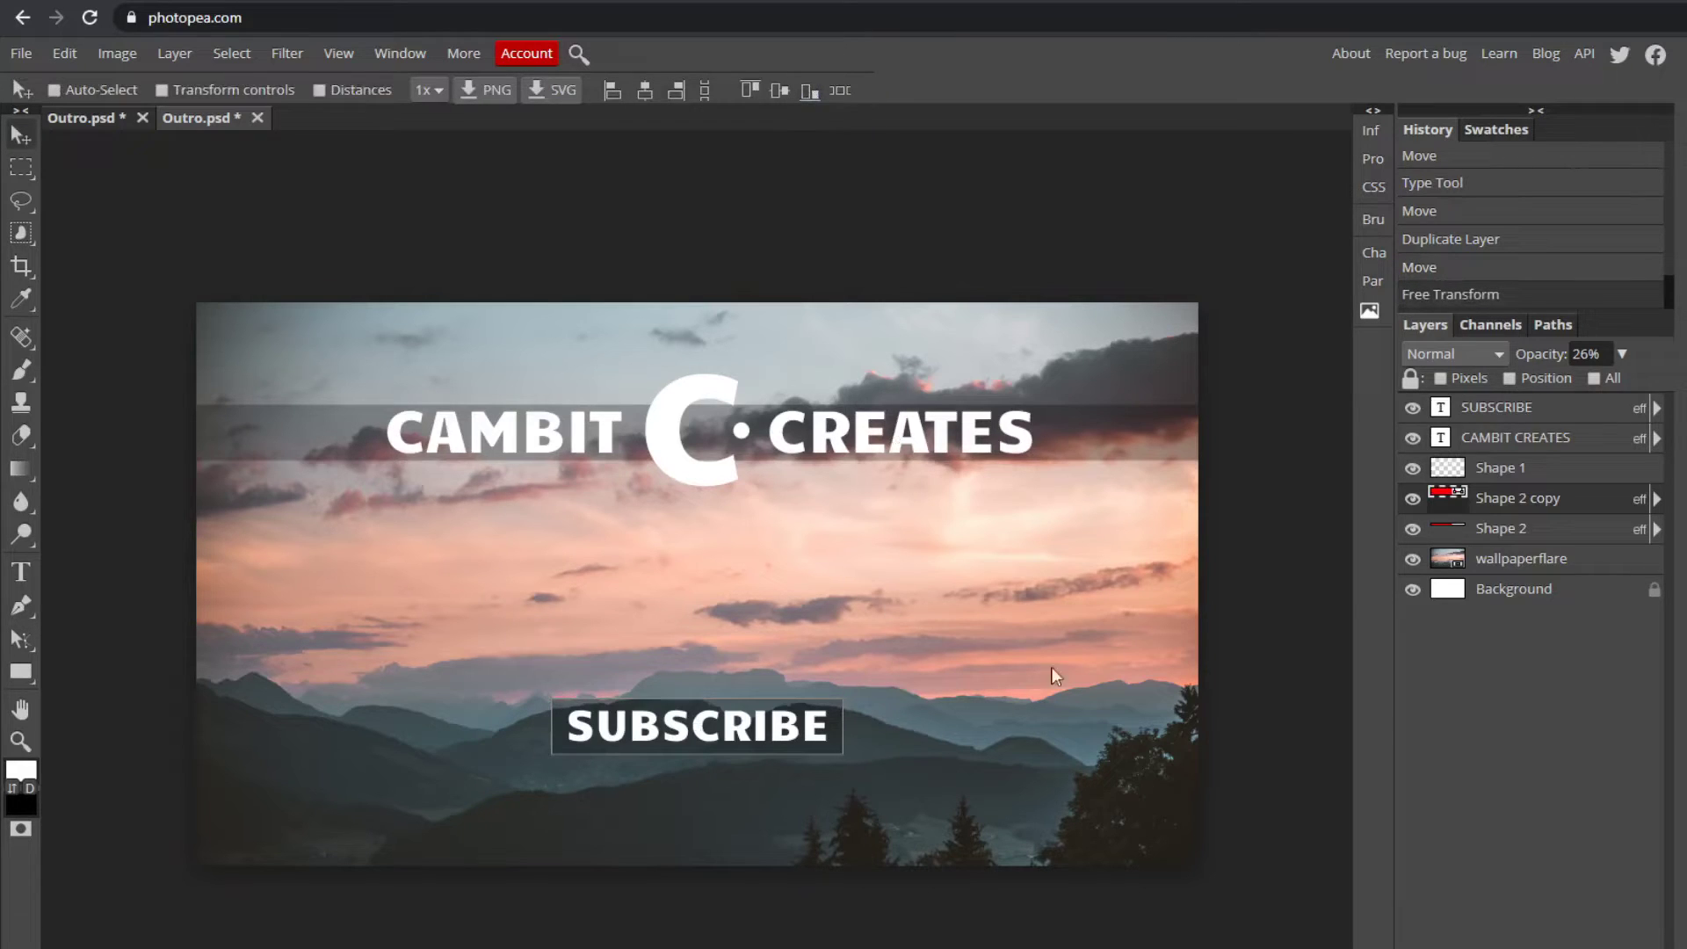
# Step: Nudge the SUBSCRIBE band copy into place and select the wallpaperflare layer
pyautogui.click(1477, 591)
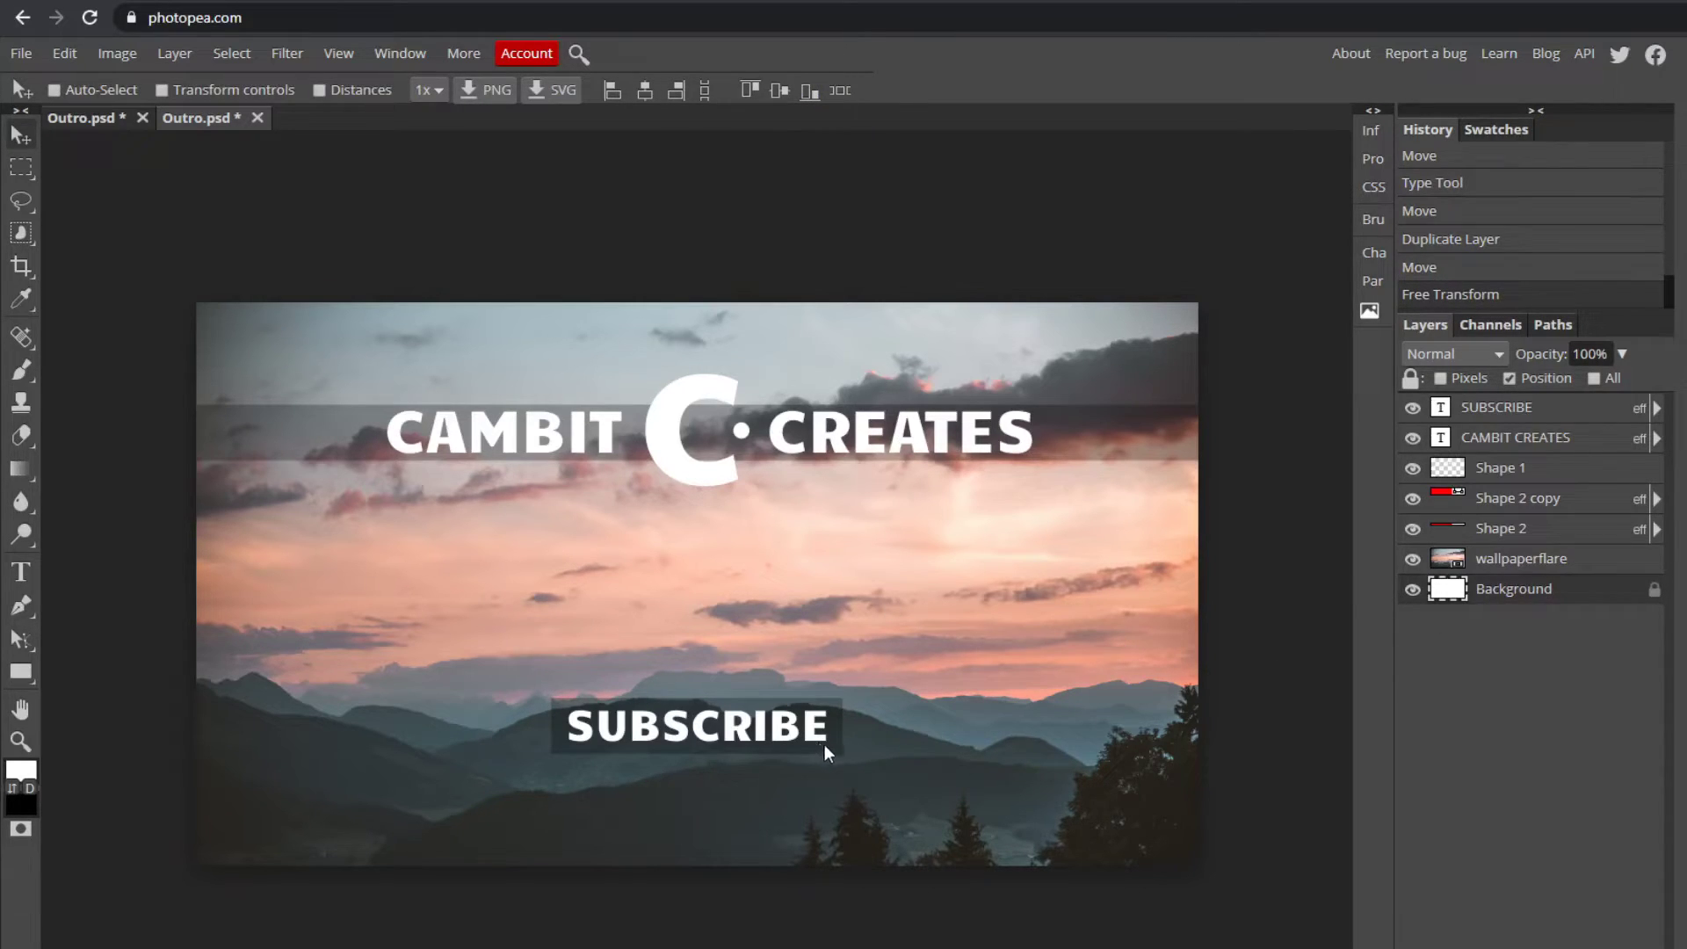
pyautogui.click(1553, 532)
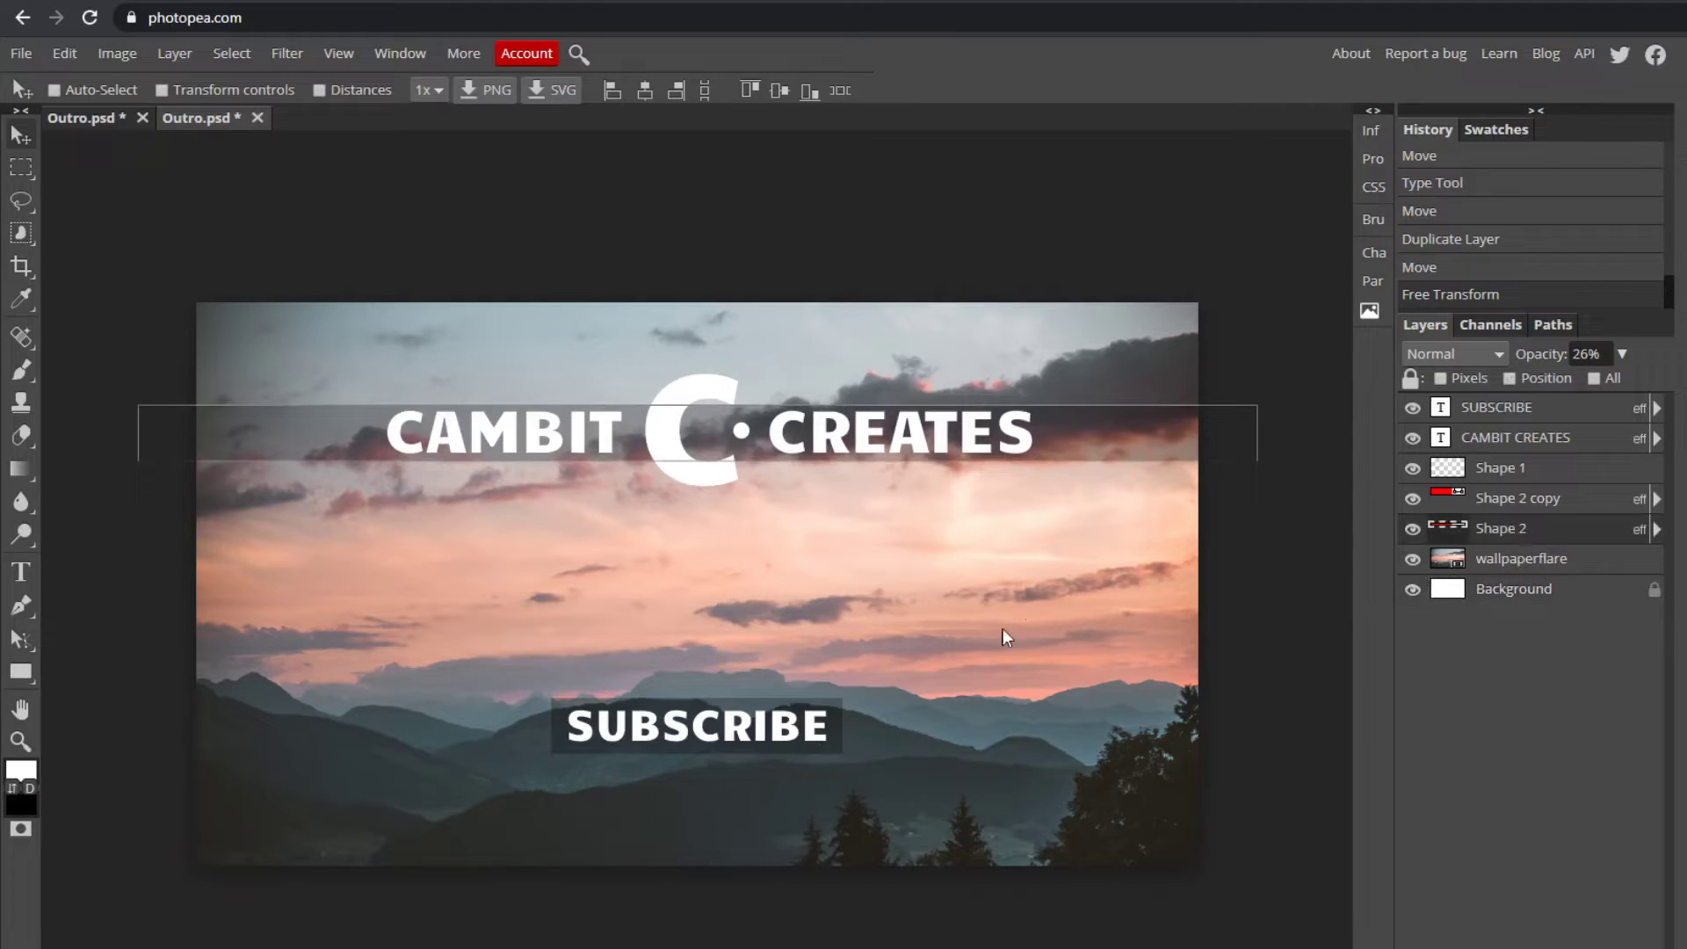
pyautogui.click(1534, 503)
pyautogui.moveTo(911, 717); pyautogui.dragTo(911, 720)
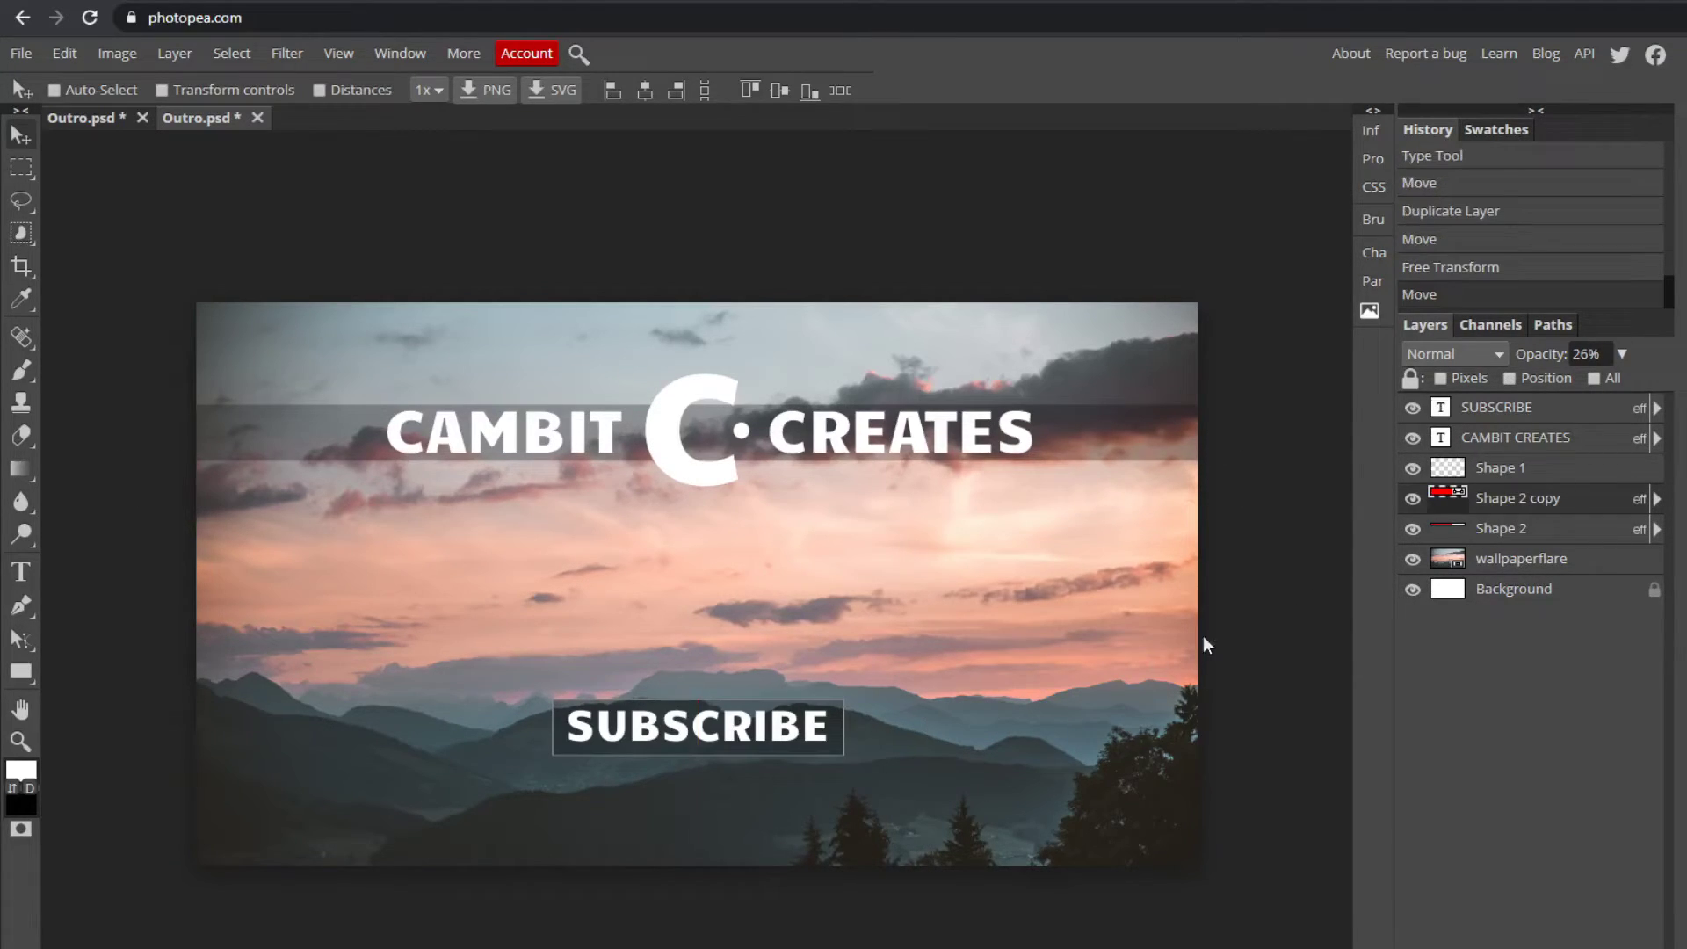
pyautogui.click(1507, 570)
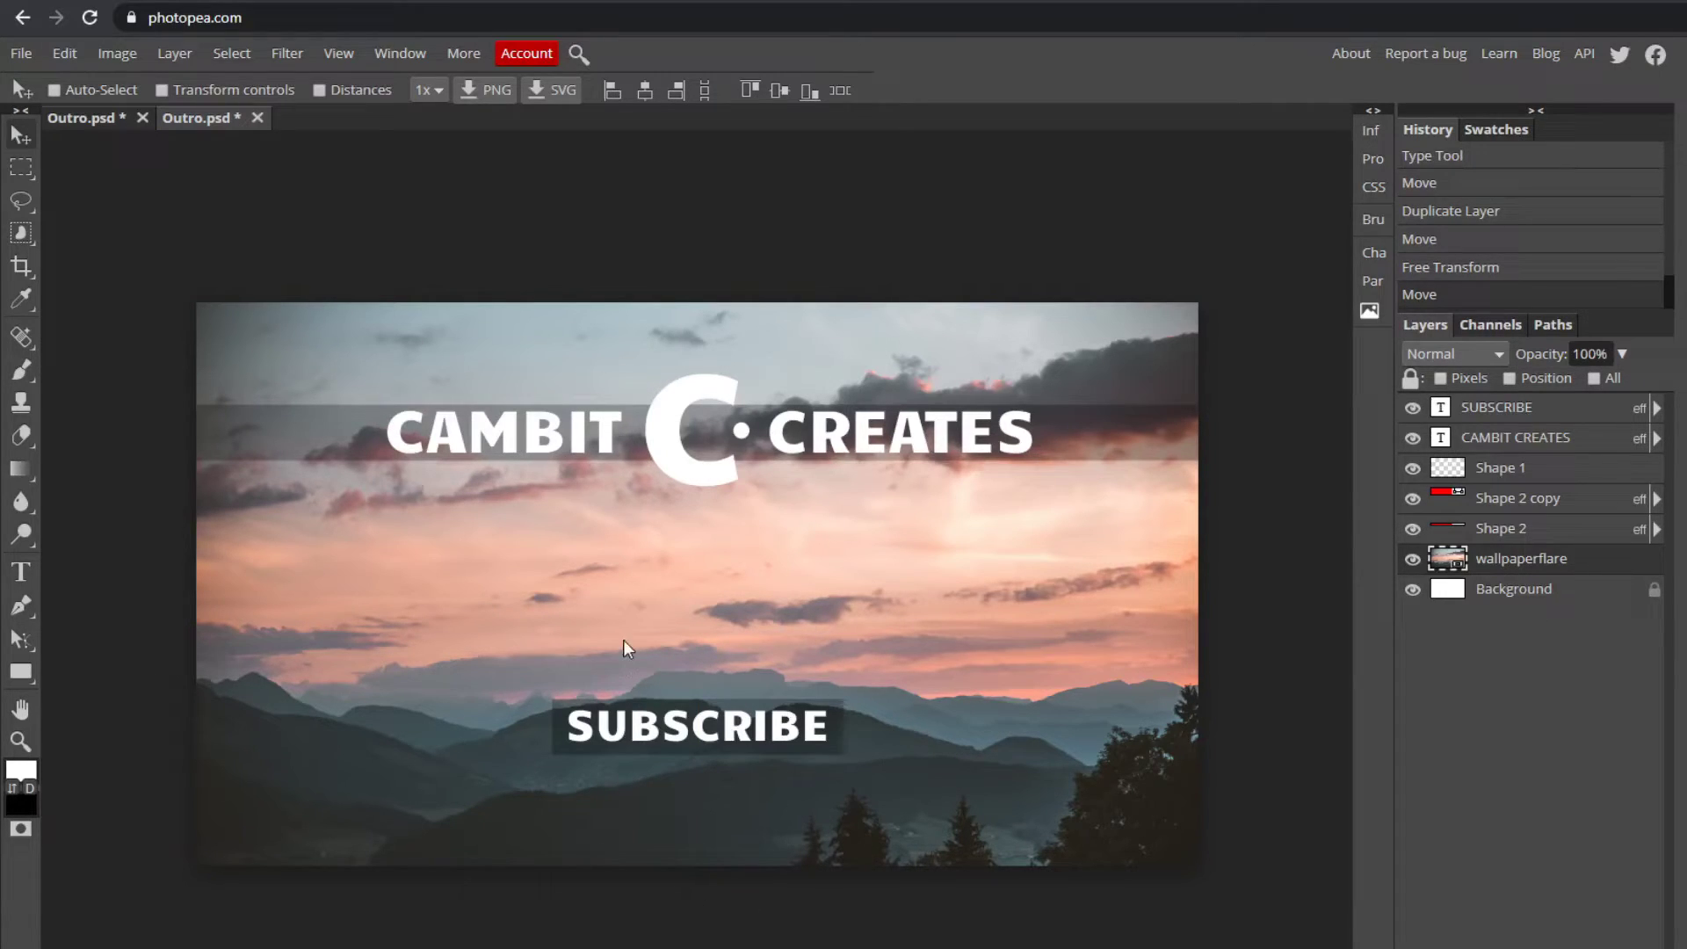
# Step: Export the 1920×1080 outro design as a JPG, keeping quality at 100%
pyautogui.click(21, 55)
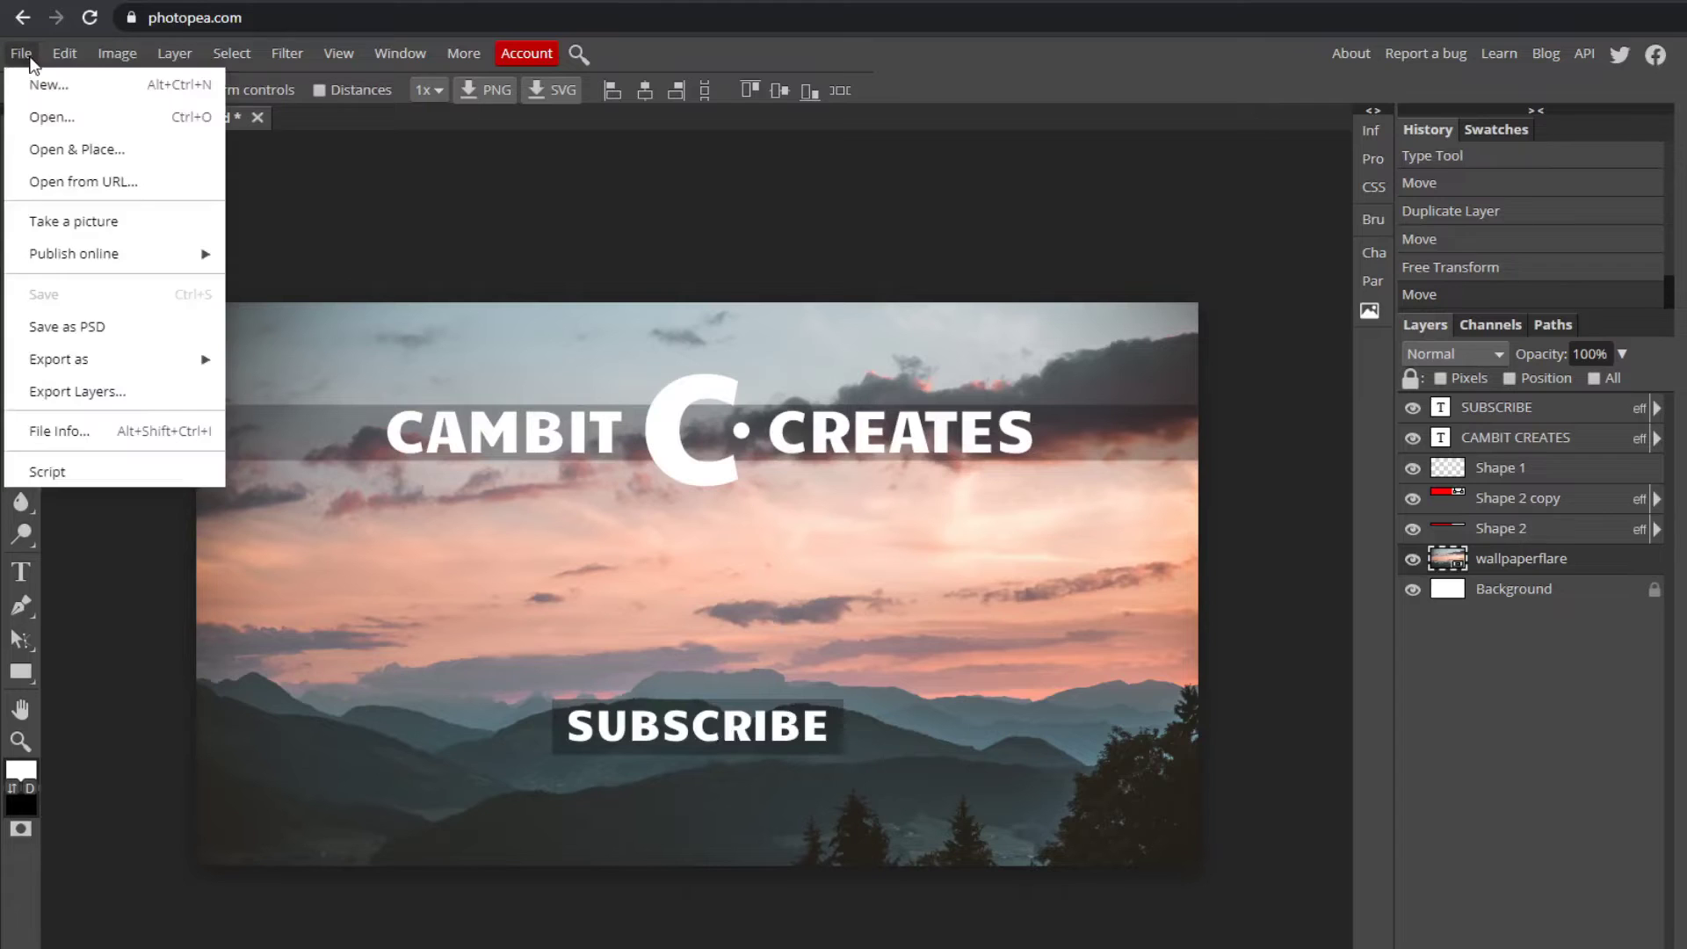
pyautogui.moveTo(114, 362)
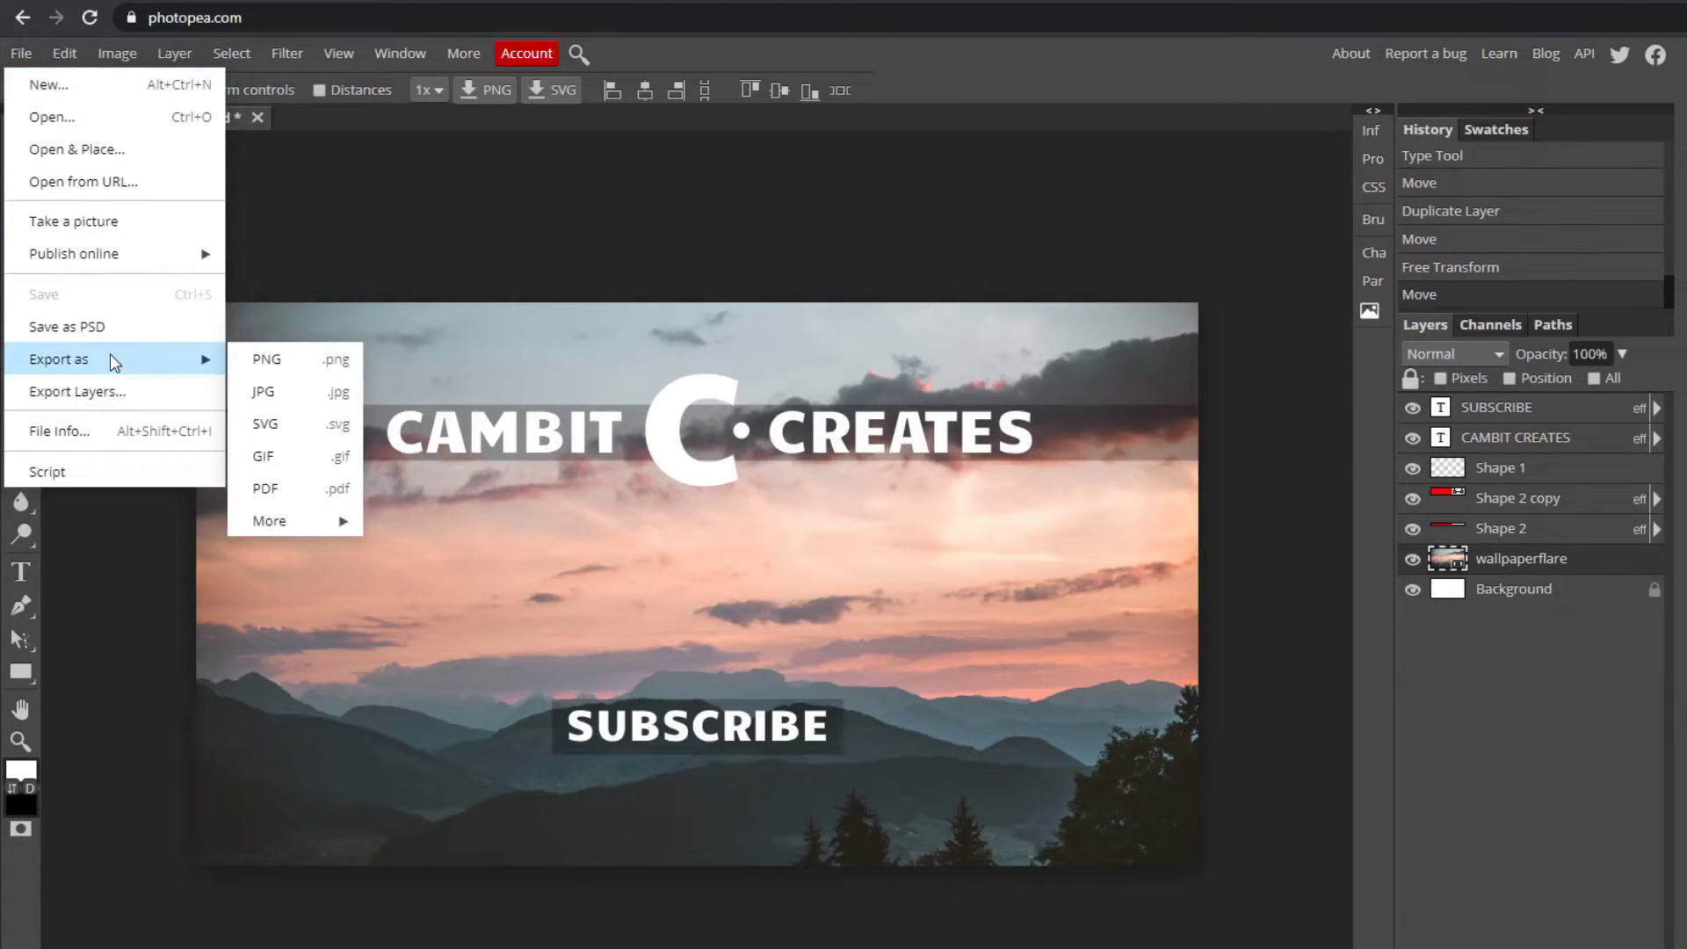
pyautogui.click(288, 390)
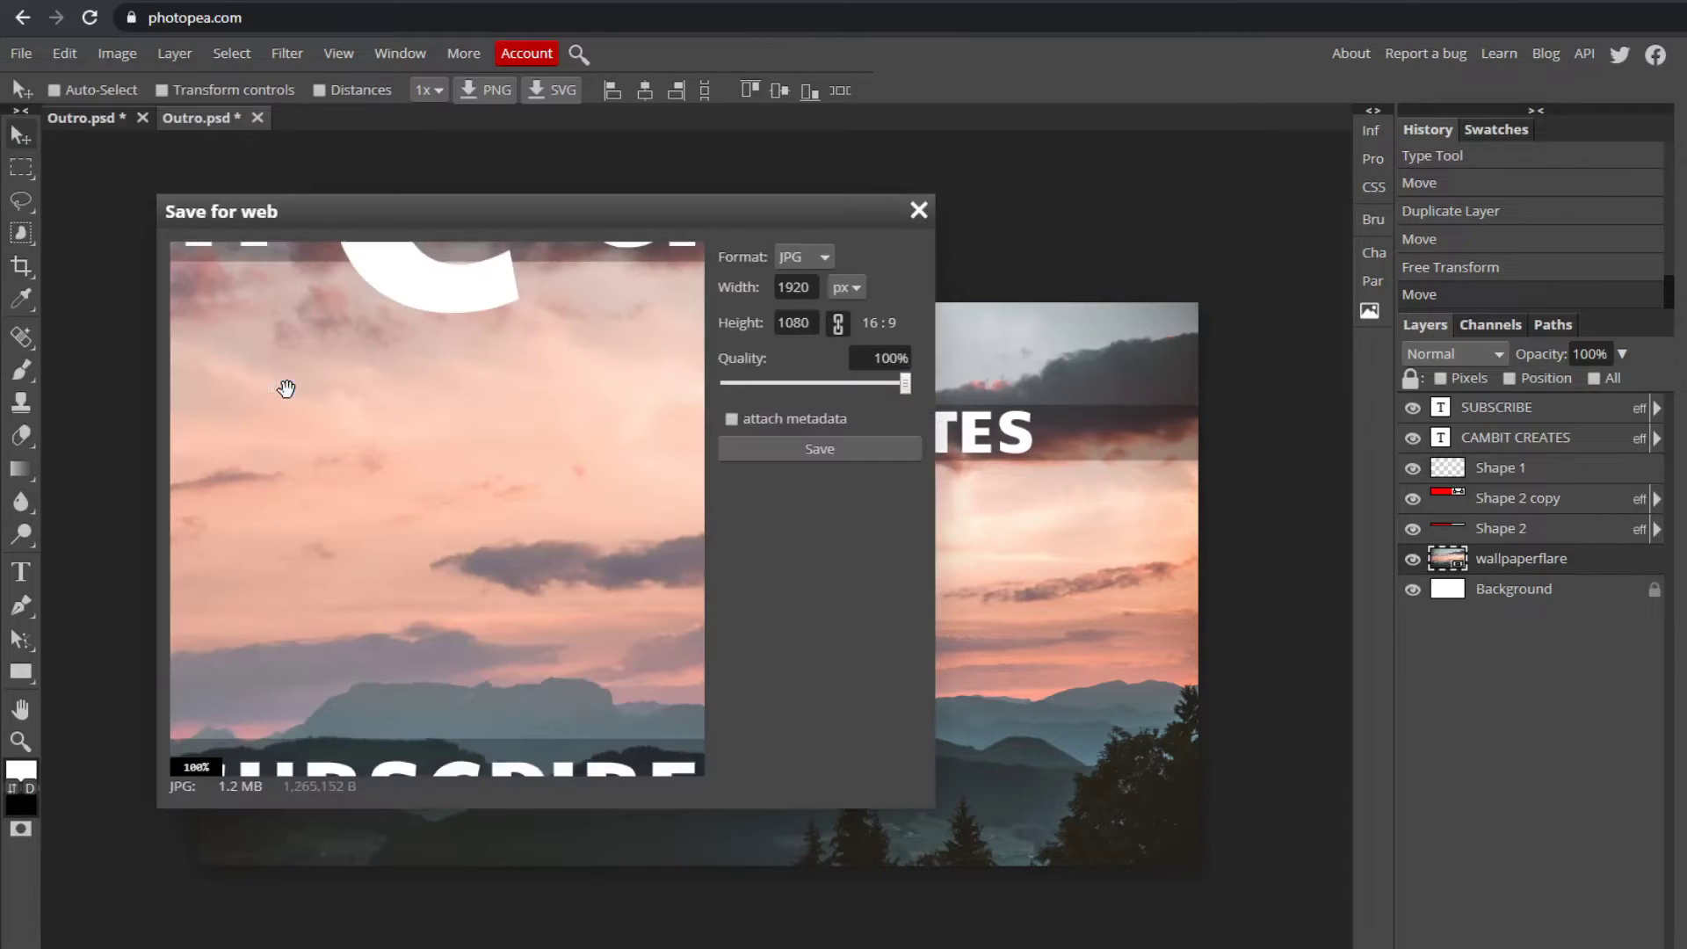
pyautogui.moveTo(909, 385)
pyautogui.mouseDown()
pyautogui.moveTo(847, 383)
pyautogui.moveTo(907, 383)
pyautogui.mouseUp()
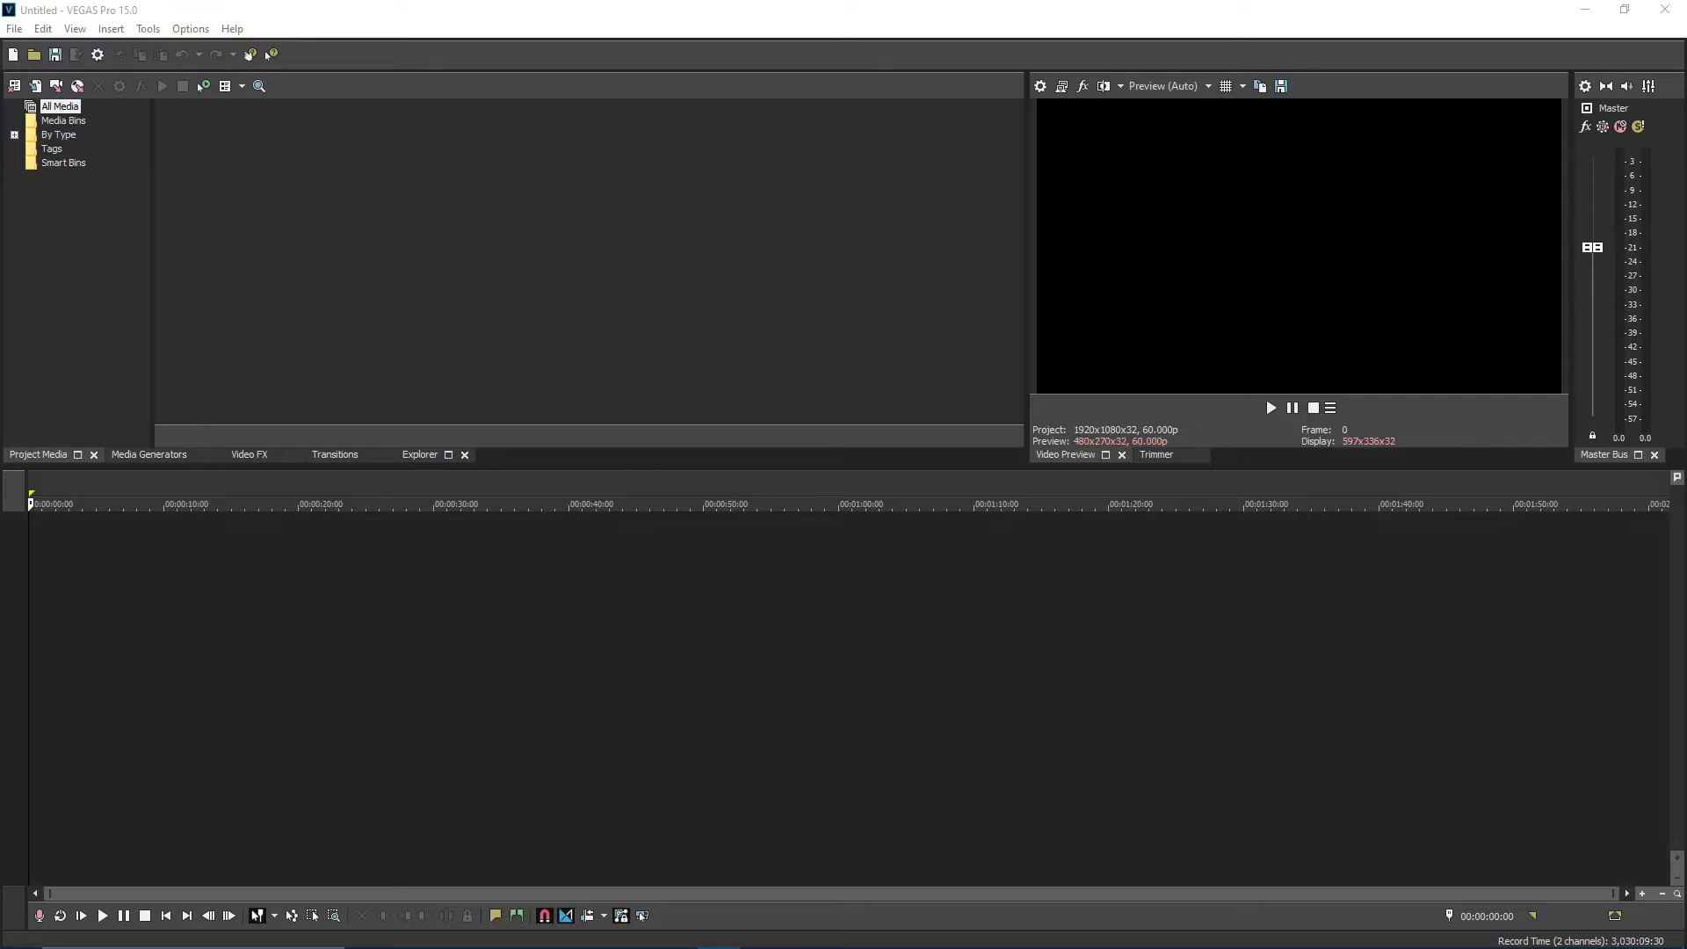
# Step: Place Outro.jpg on the timeline, preview it, and stretch the clip to 00:00:10:00
pyautogui.moveTo(4, 562); pyautogui.dragTo(37, 545)
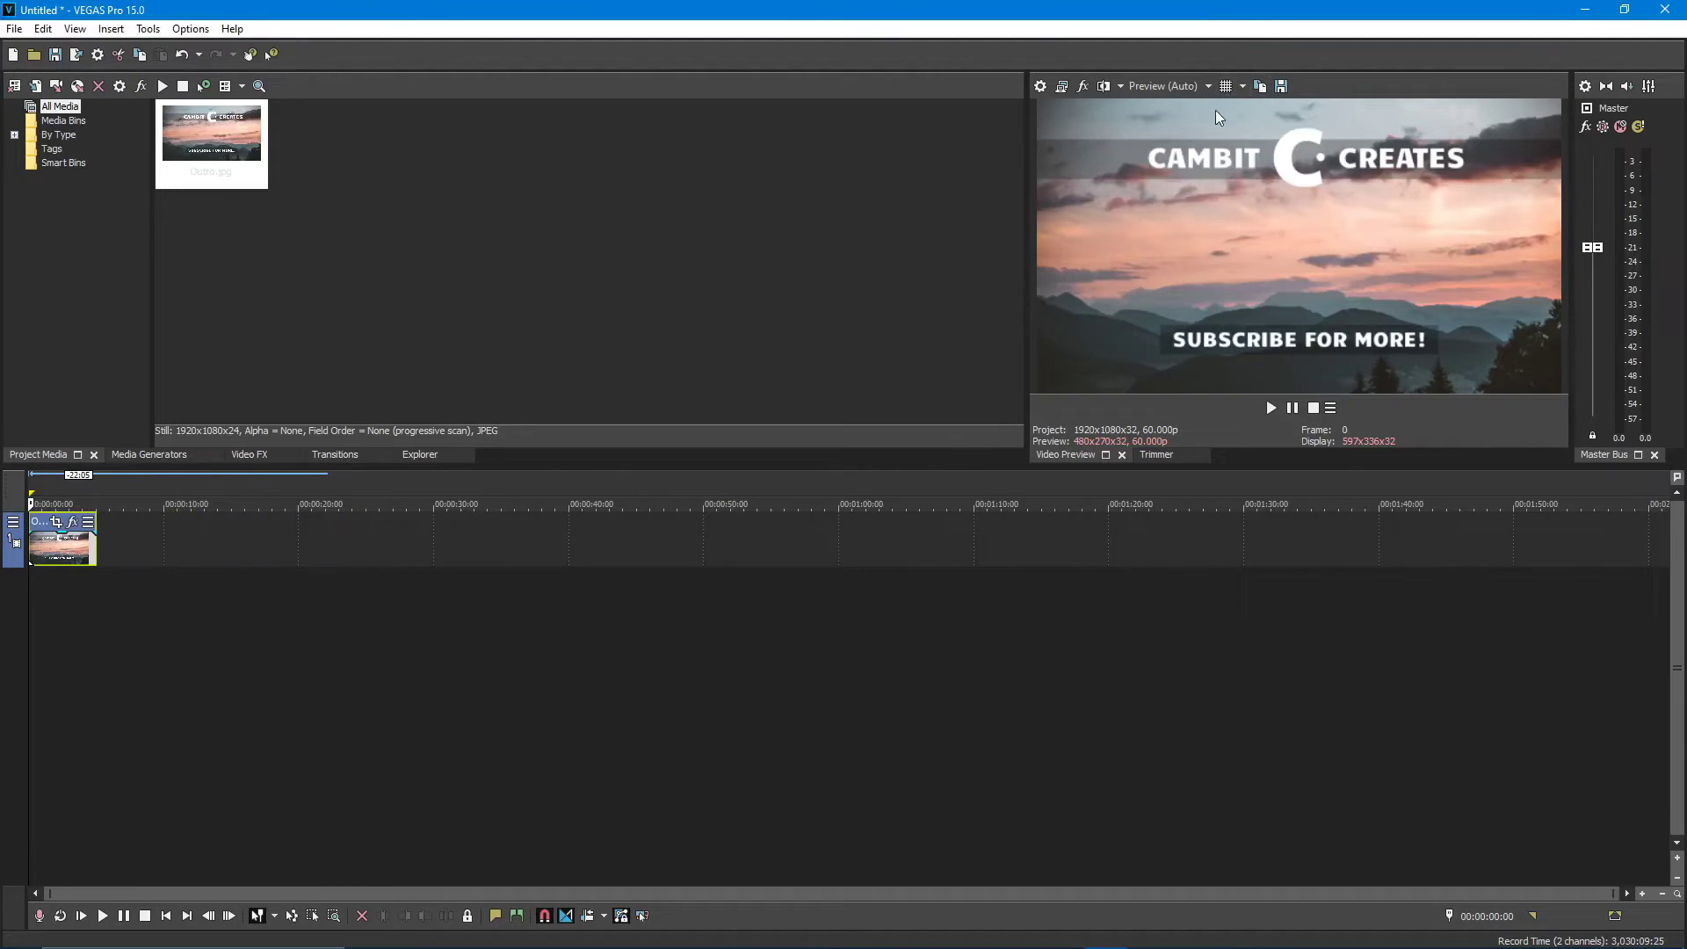
pyautogui.press('space')
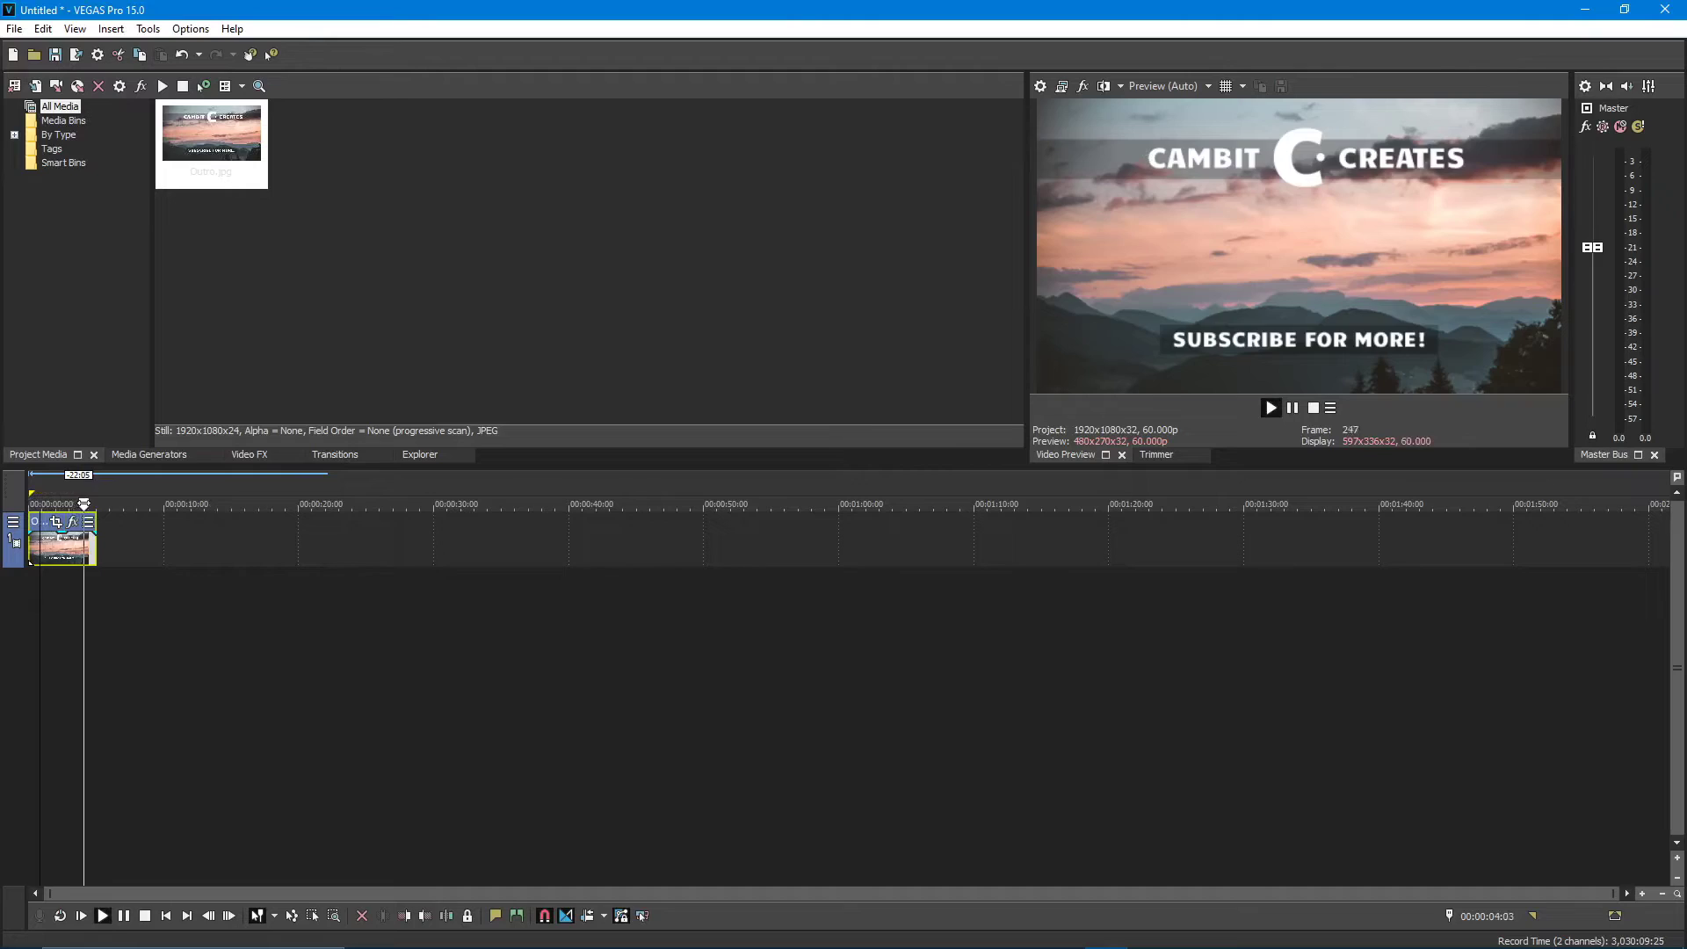
pyautogui.press('space')
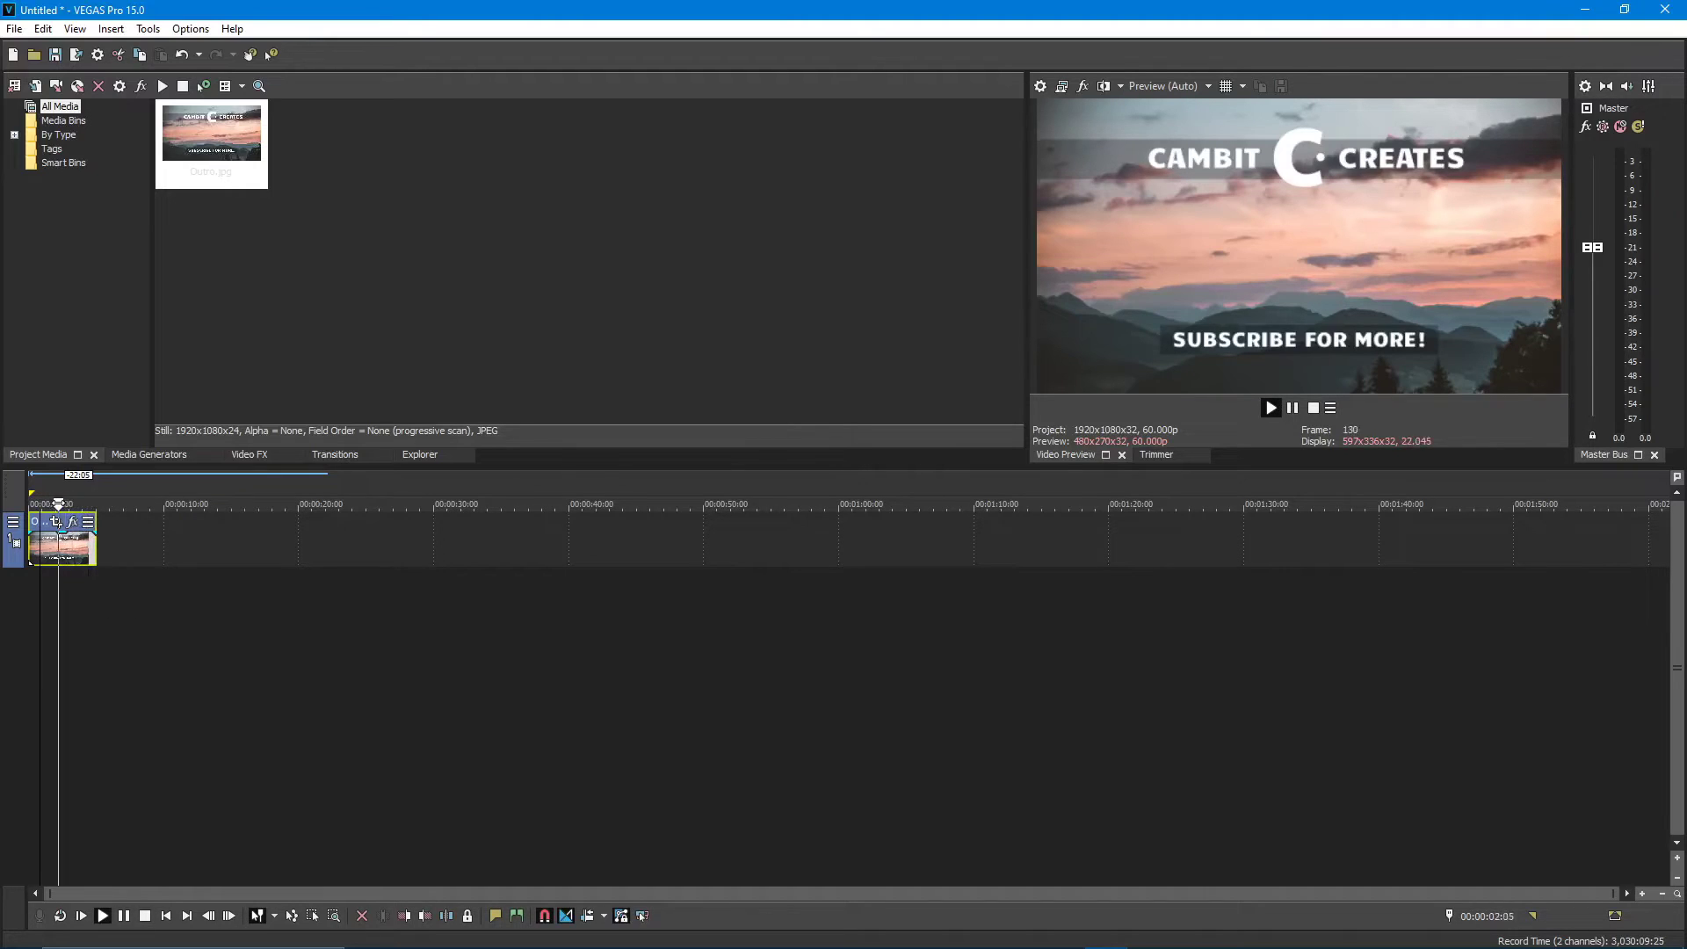
pyautogui.moveTo(89, 593); pyautogui.dragTo(96, 583)
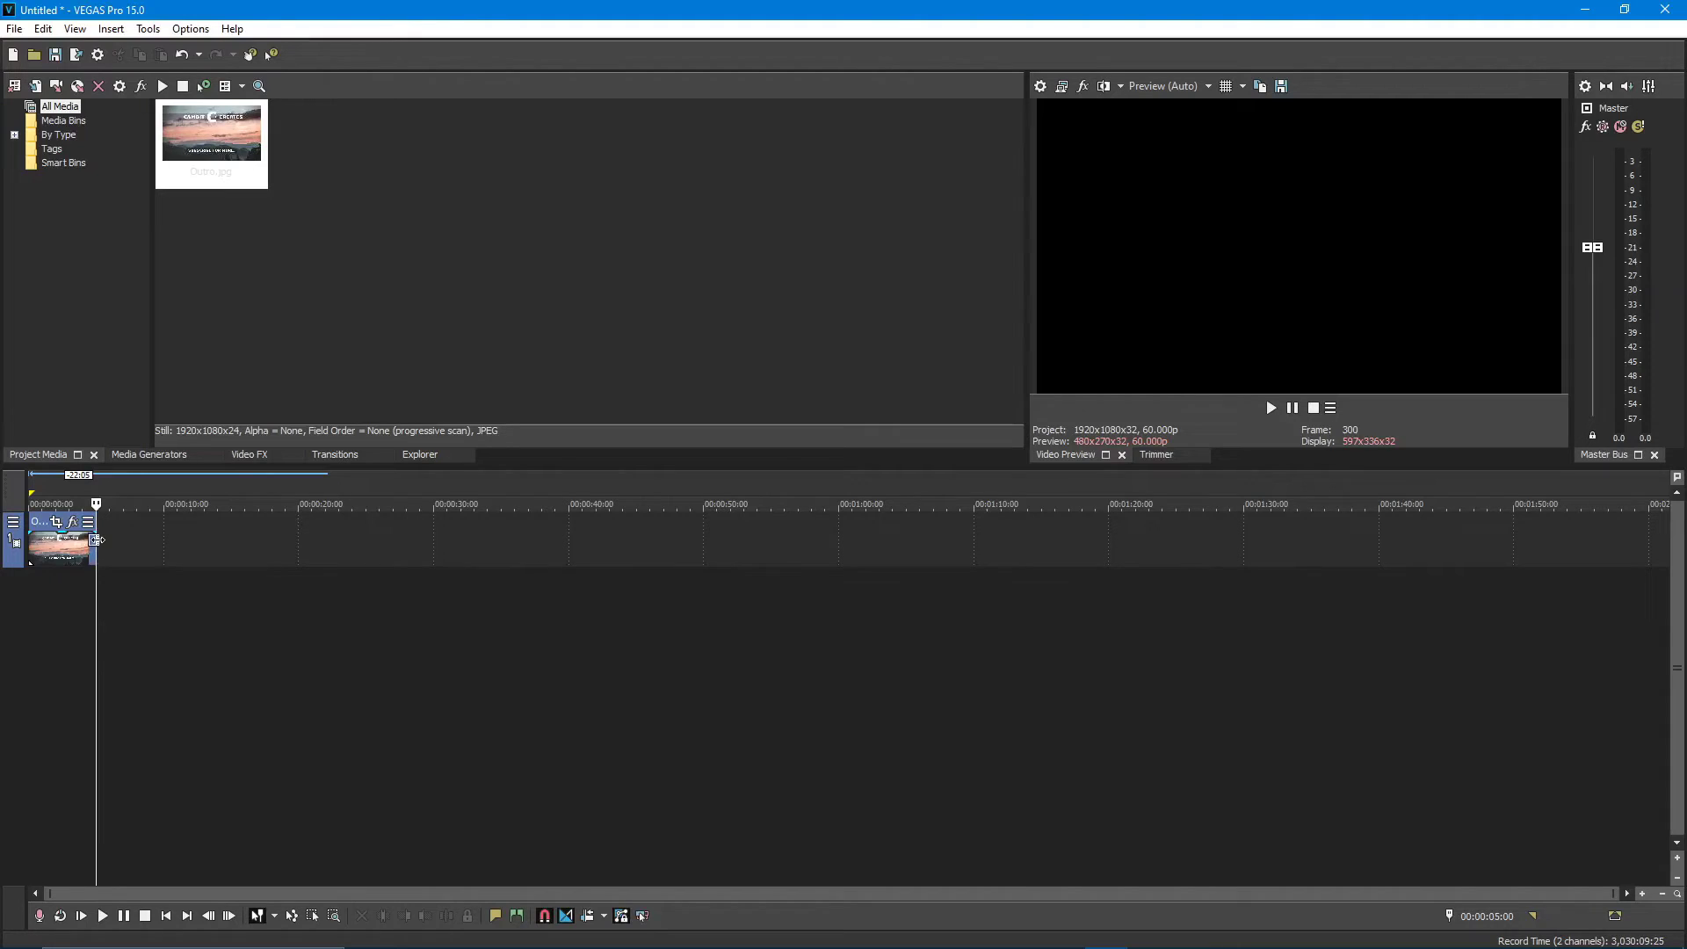
pyautogui.moveTo(95, 546); pyautogui.dragTo(164, 550)
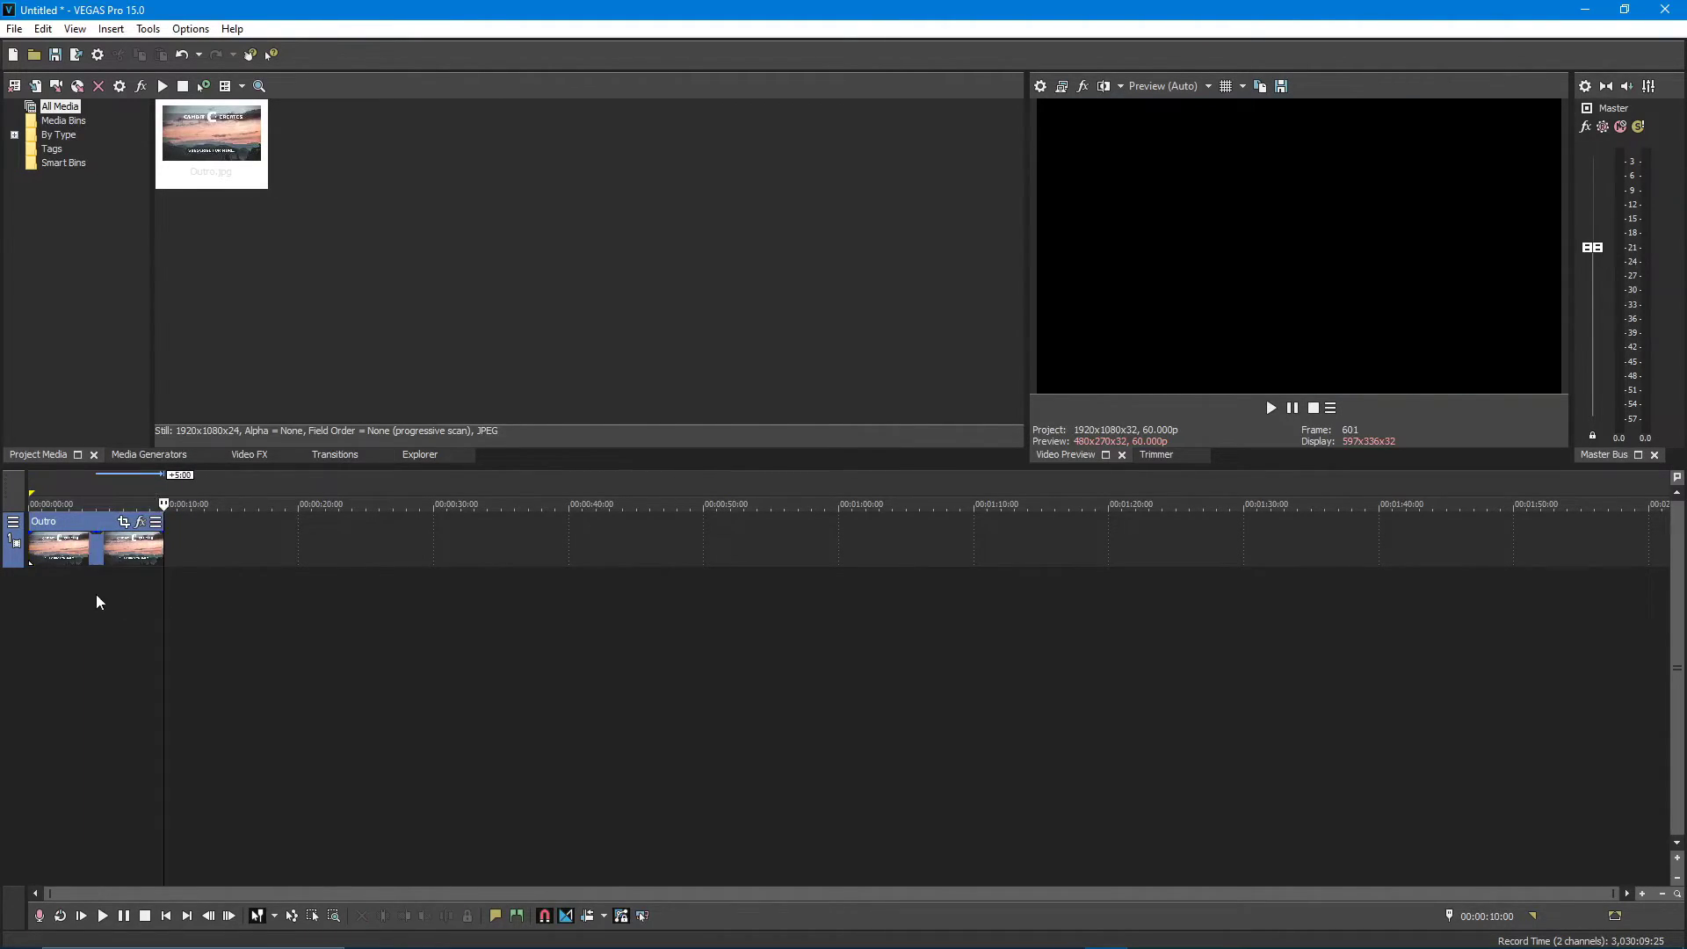
pyautogui.click(57, 558)
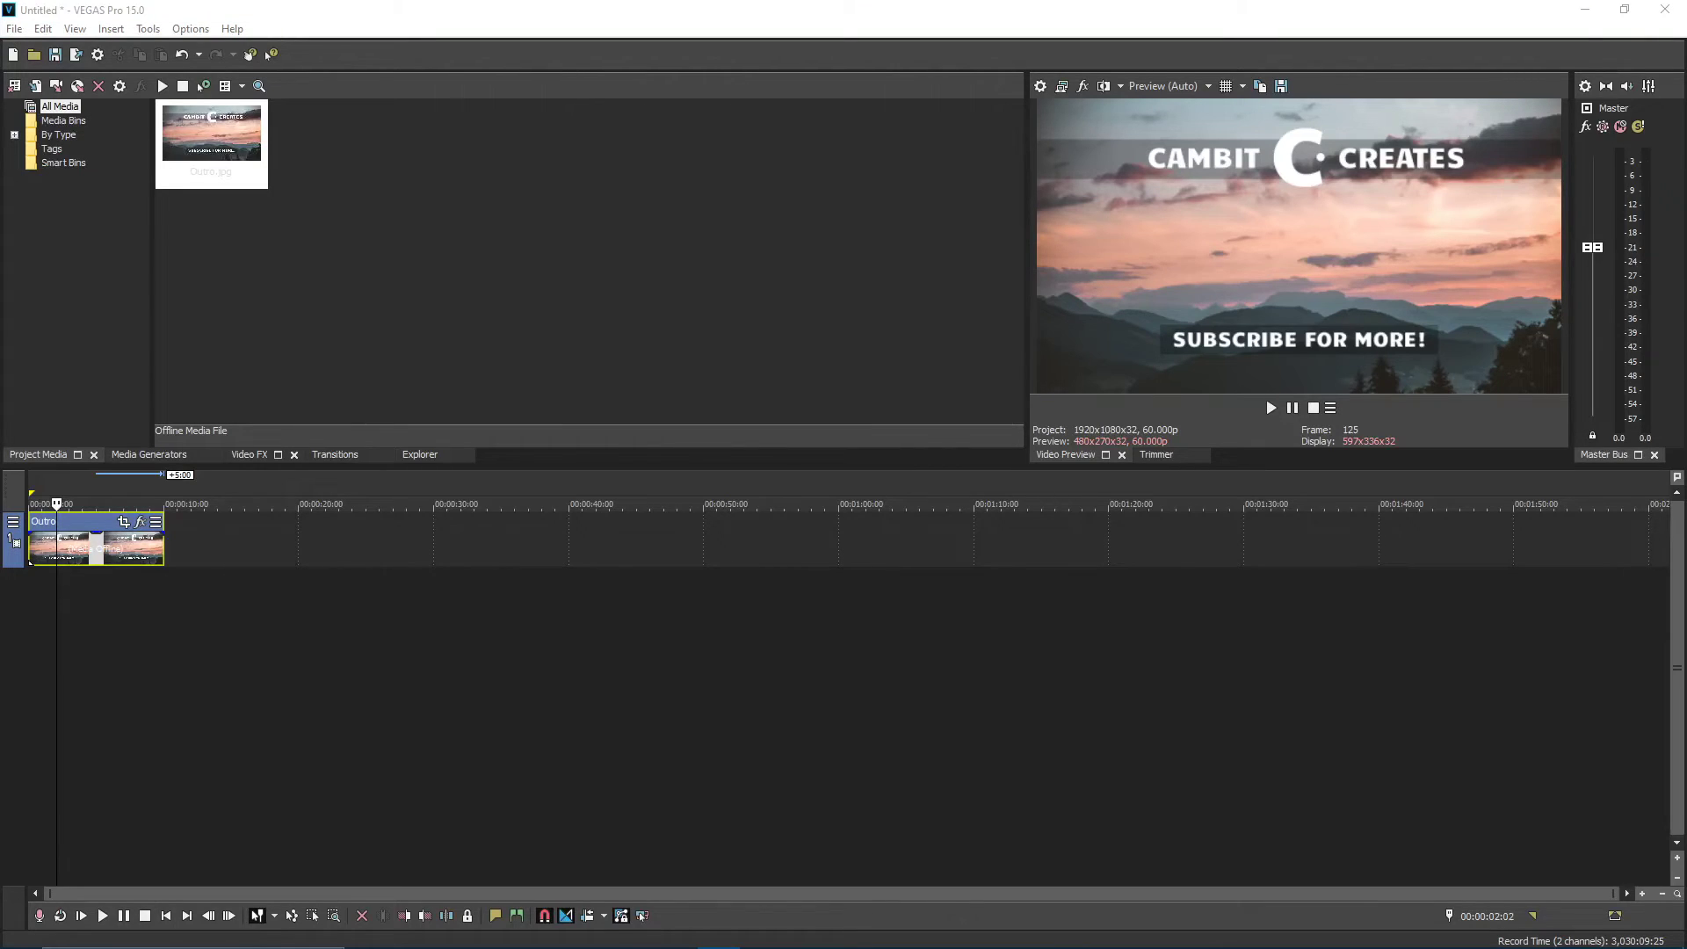
# Step: Add the Hokkaido Sun lofi MP3, split it at 10 seconds and delete the remainder
pyautogui.moveTo(211, 689); pyautogui.dragTo(55, 572)
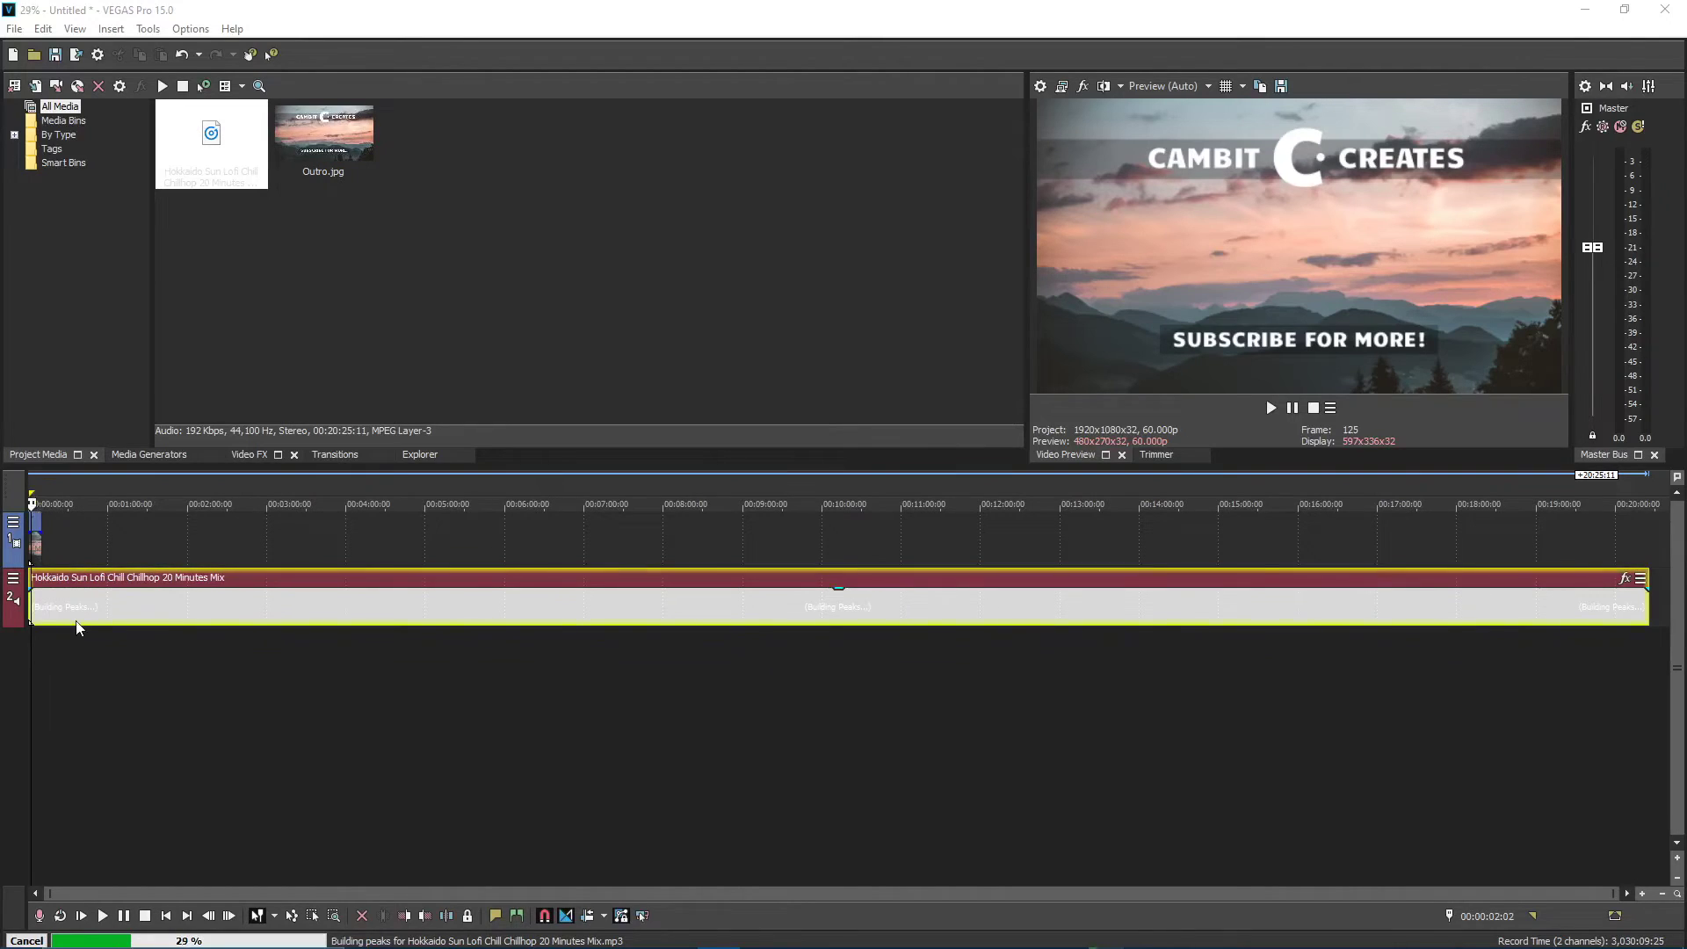
pyautogui.scroll(3, 103, 822)
pyautogui.scroll(9, 103, 821)
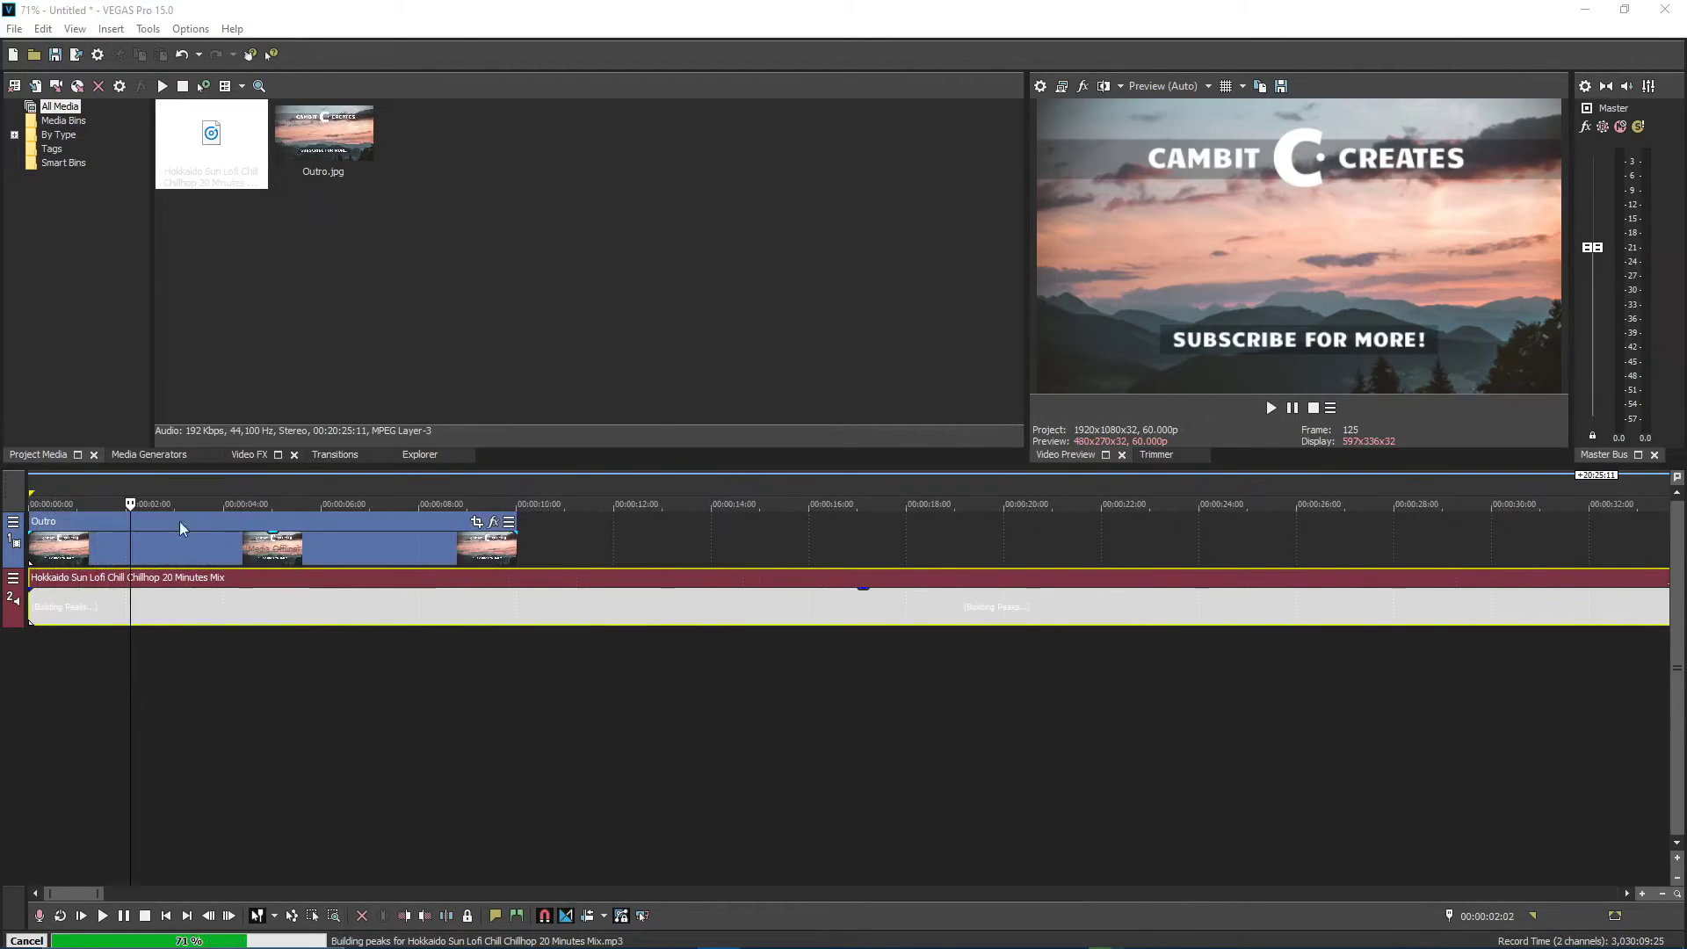
pyautogui.click(521, 582)
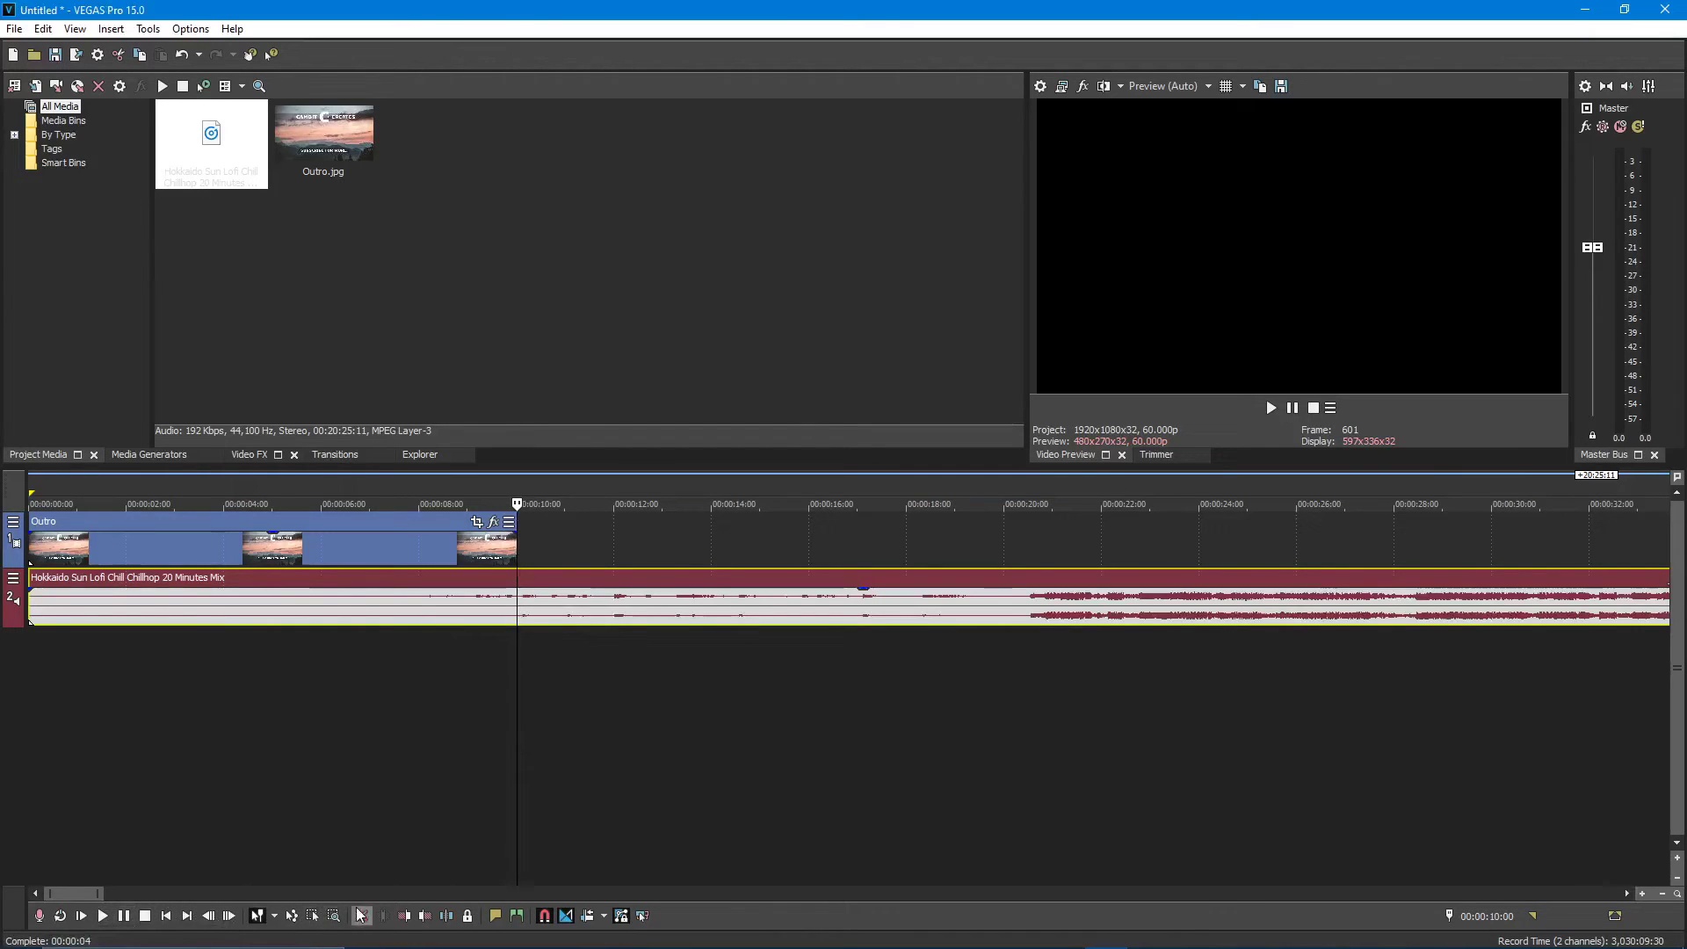
pyautogui.click(447, 915)
pyautogui.click(629, 623)
pyautogui.press('Delete')
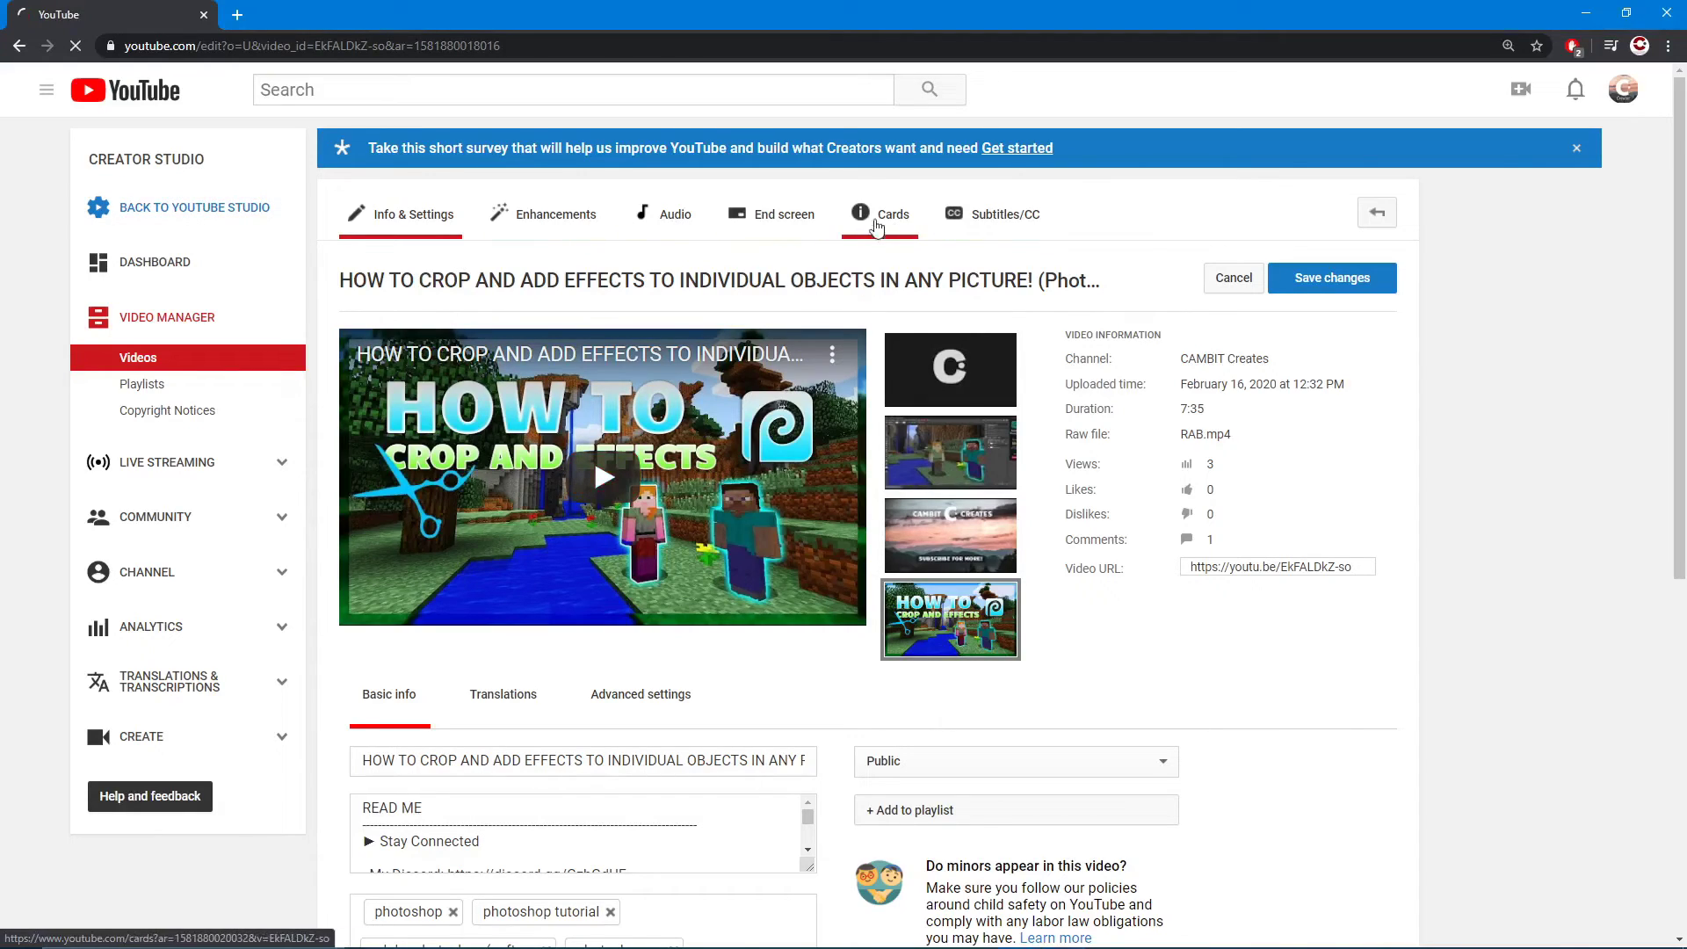
# Step: Open the End screen editor and seek the preview to 7:24, where the end screen starts
pyautogui.click(810, 222)
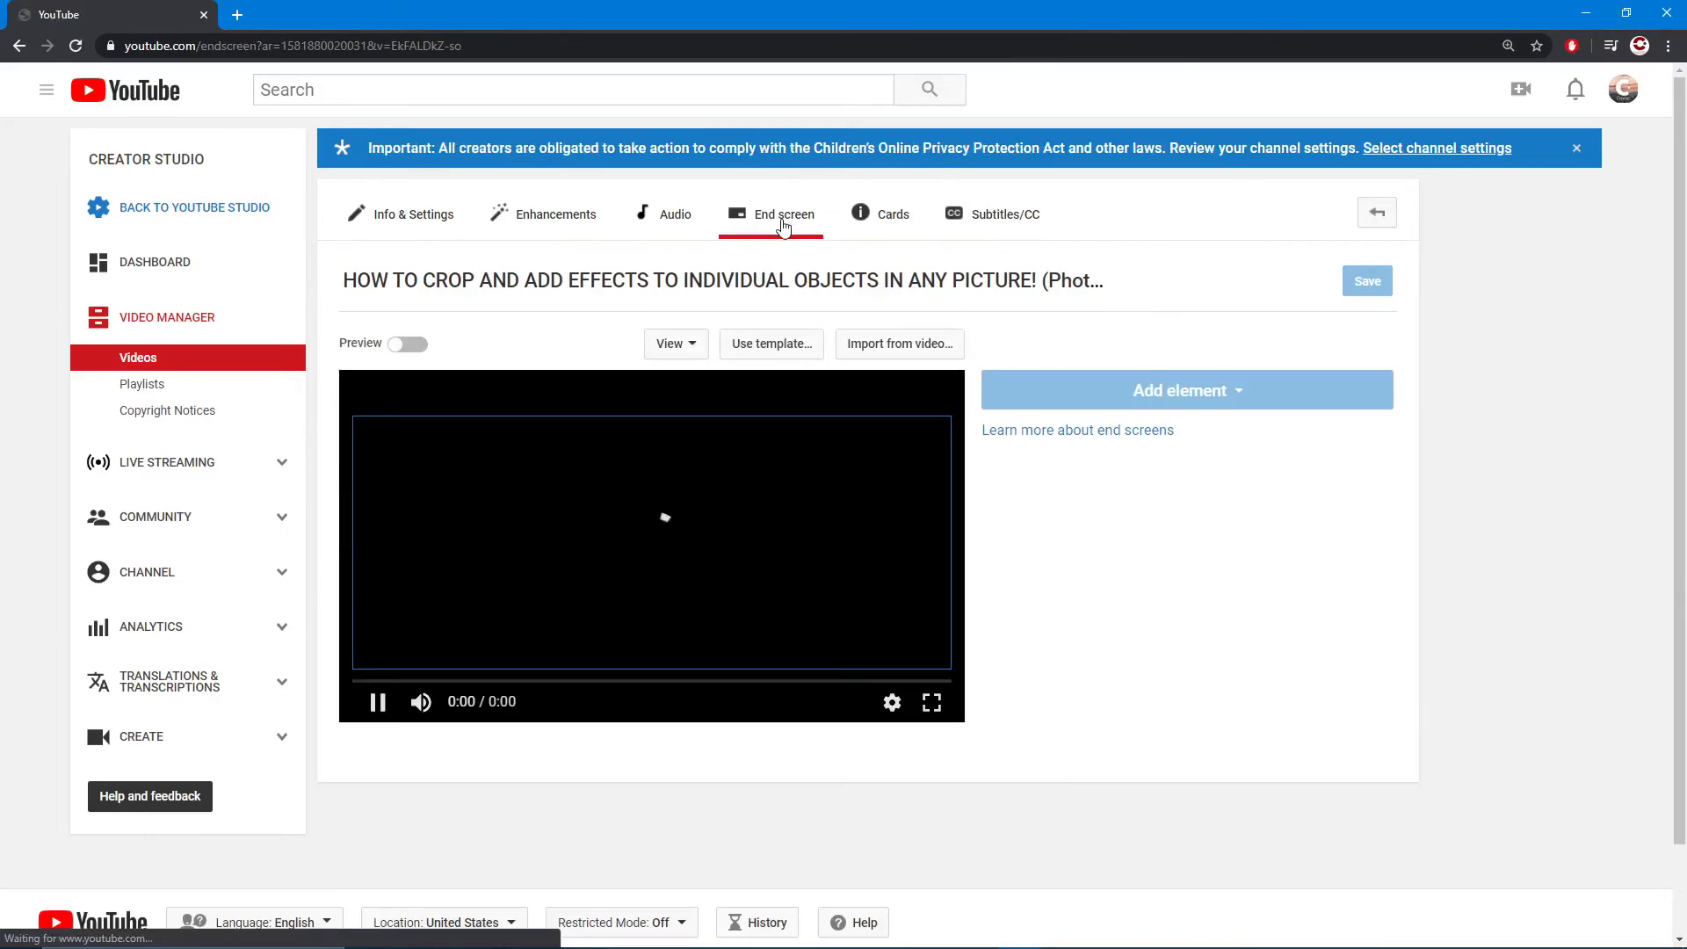
pyautogui.click(887, 683)
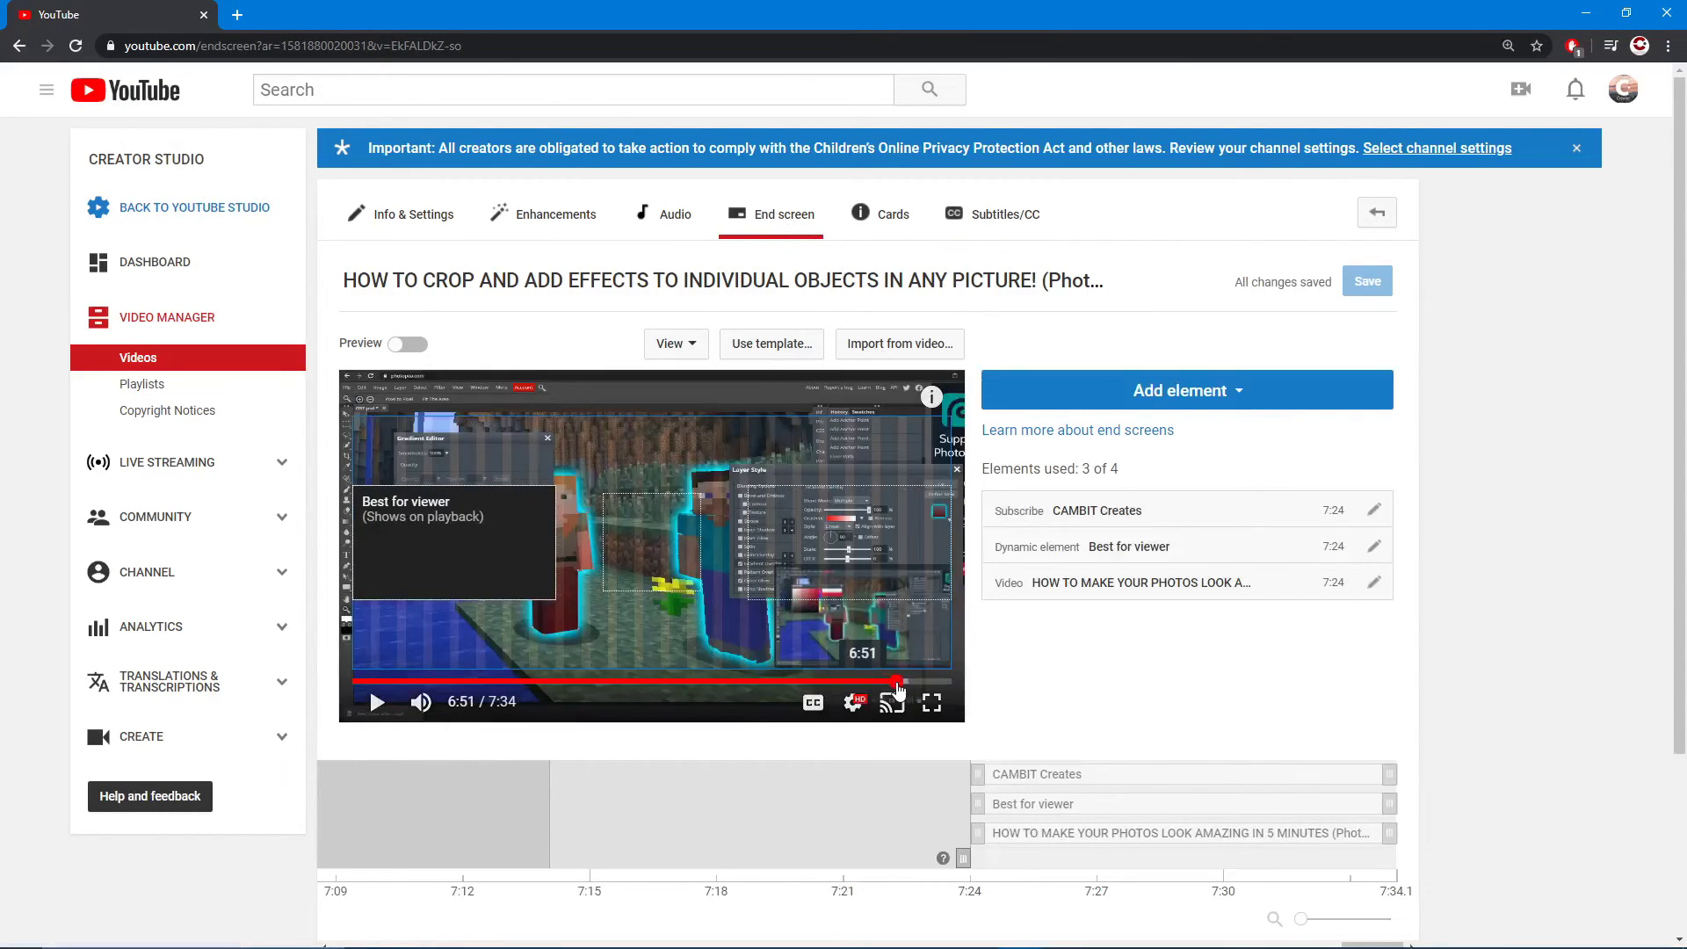
pyautogui.click(930, 682)
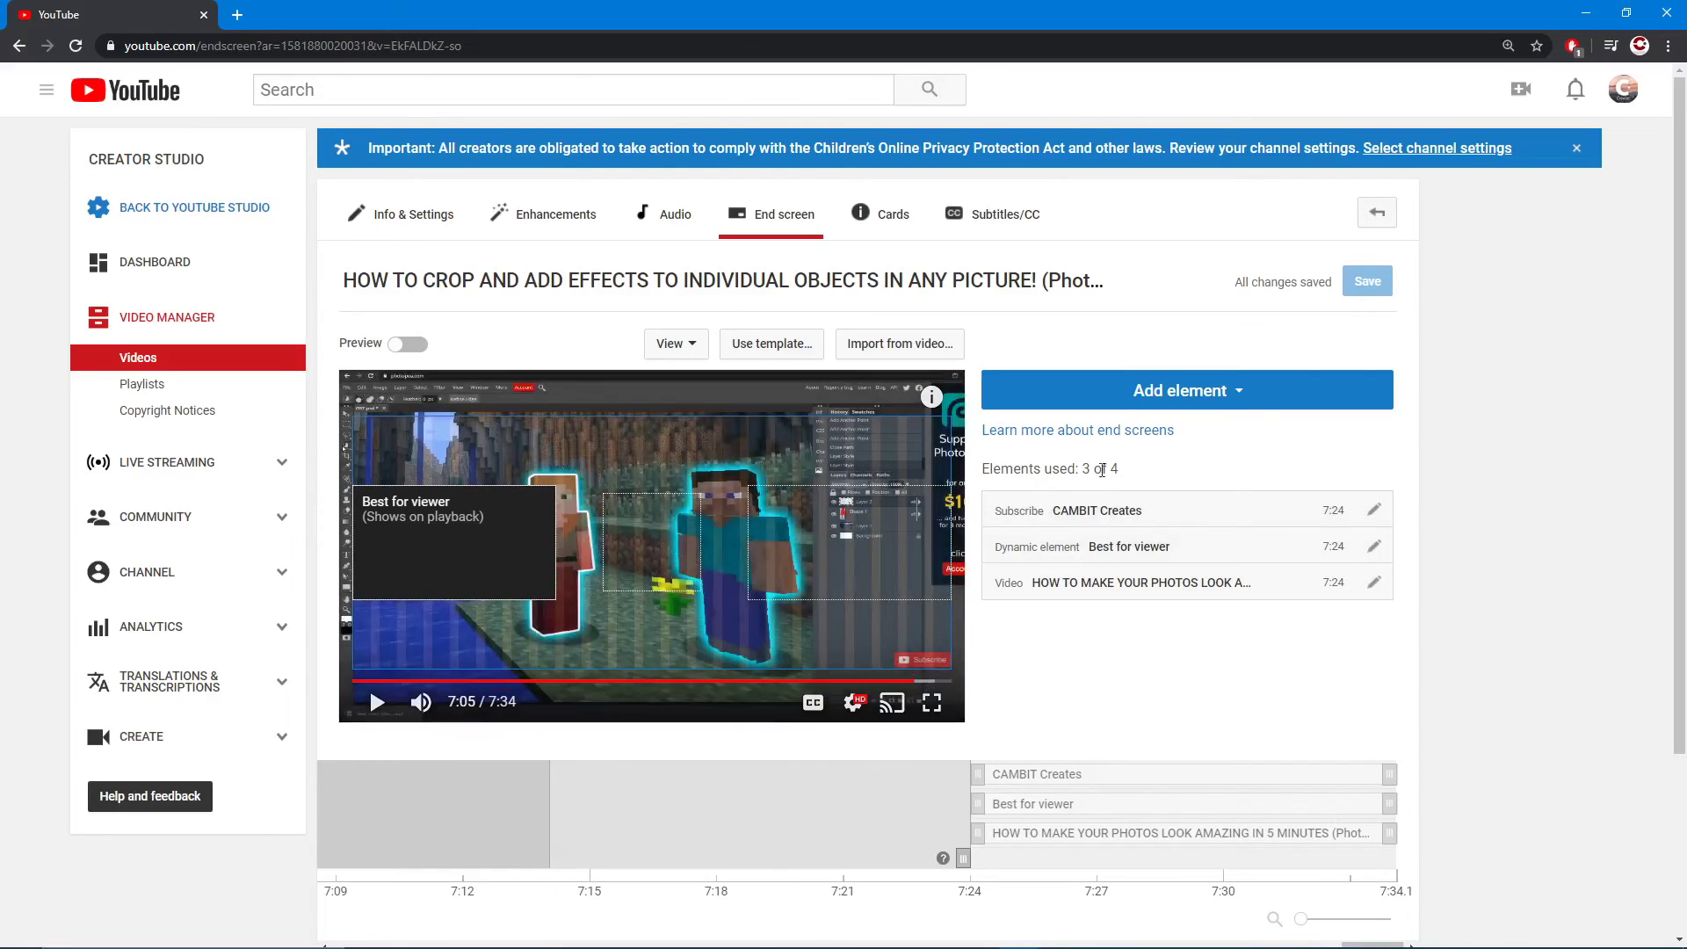
pyautogui.click(928, 682)
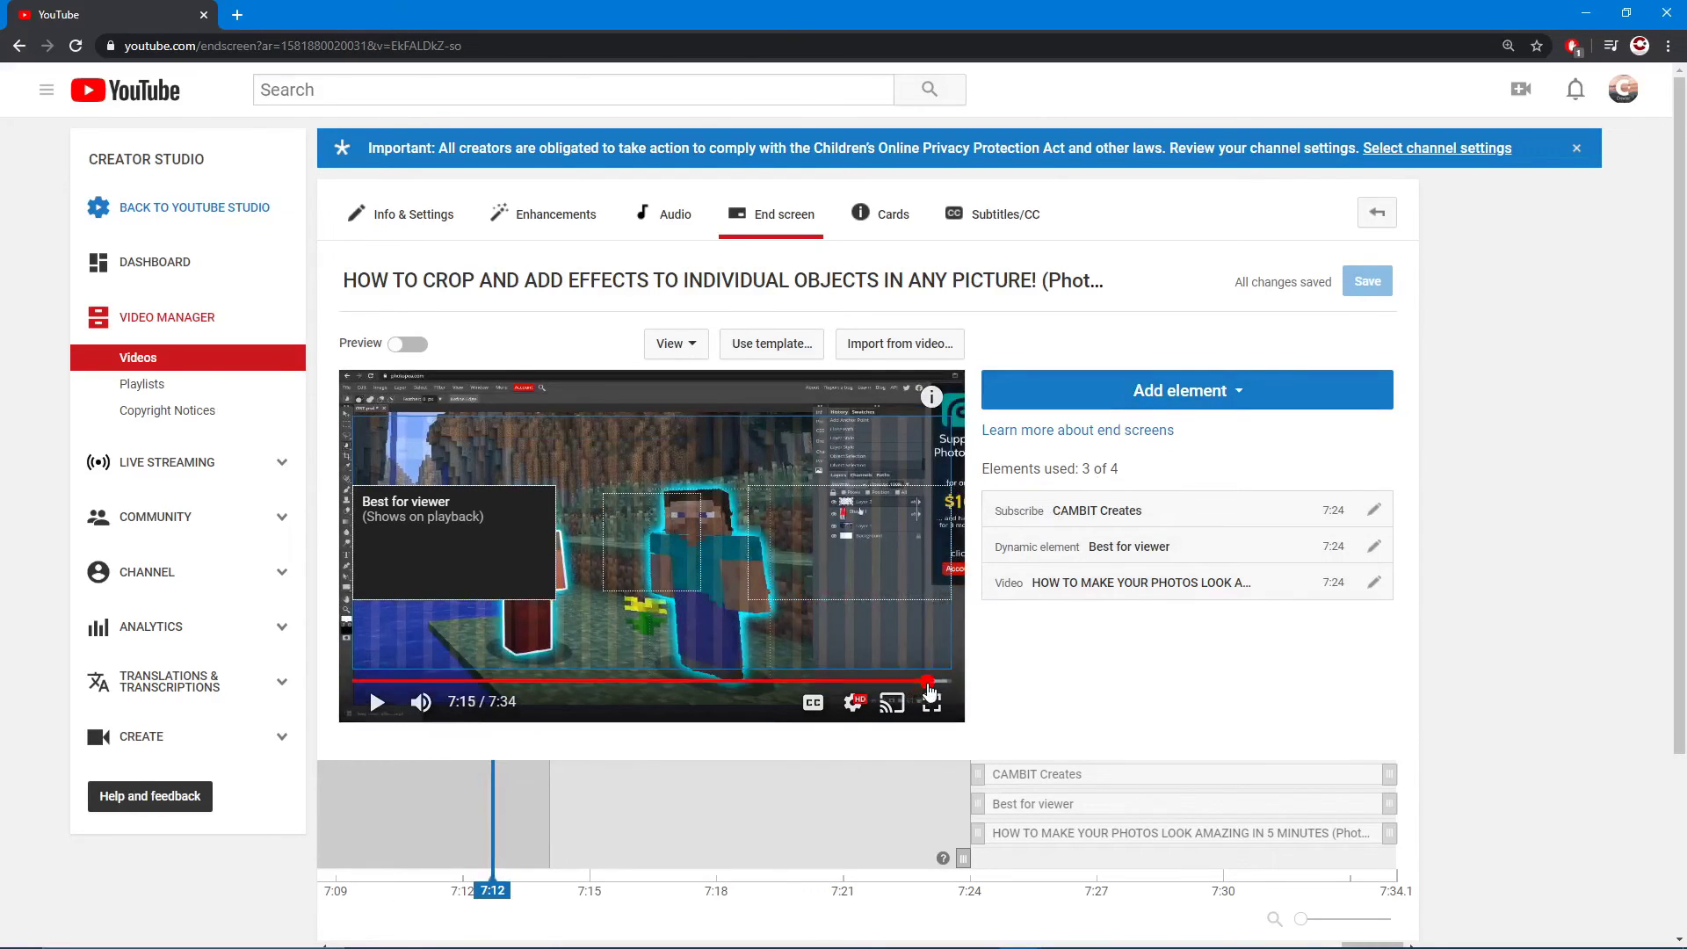
pyautogui.click(928, 686)
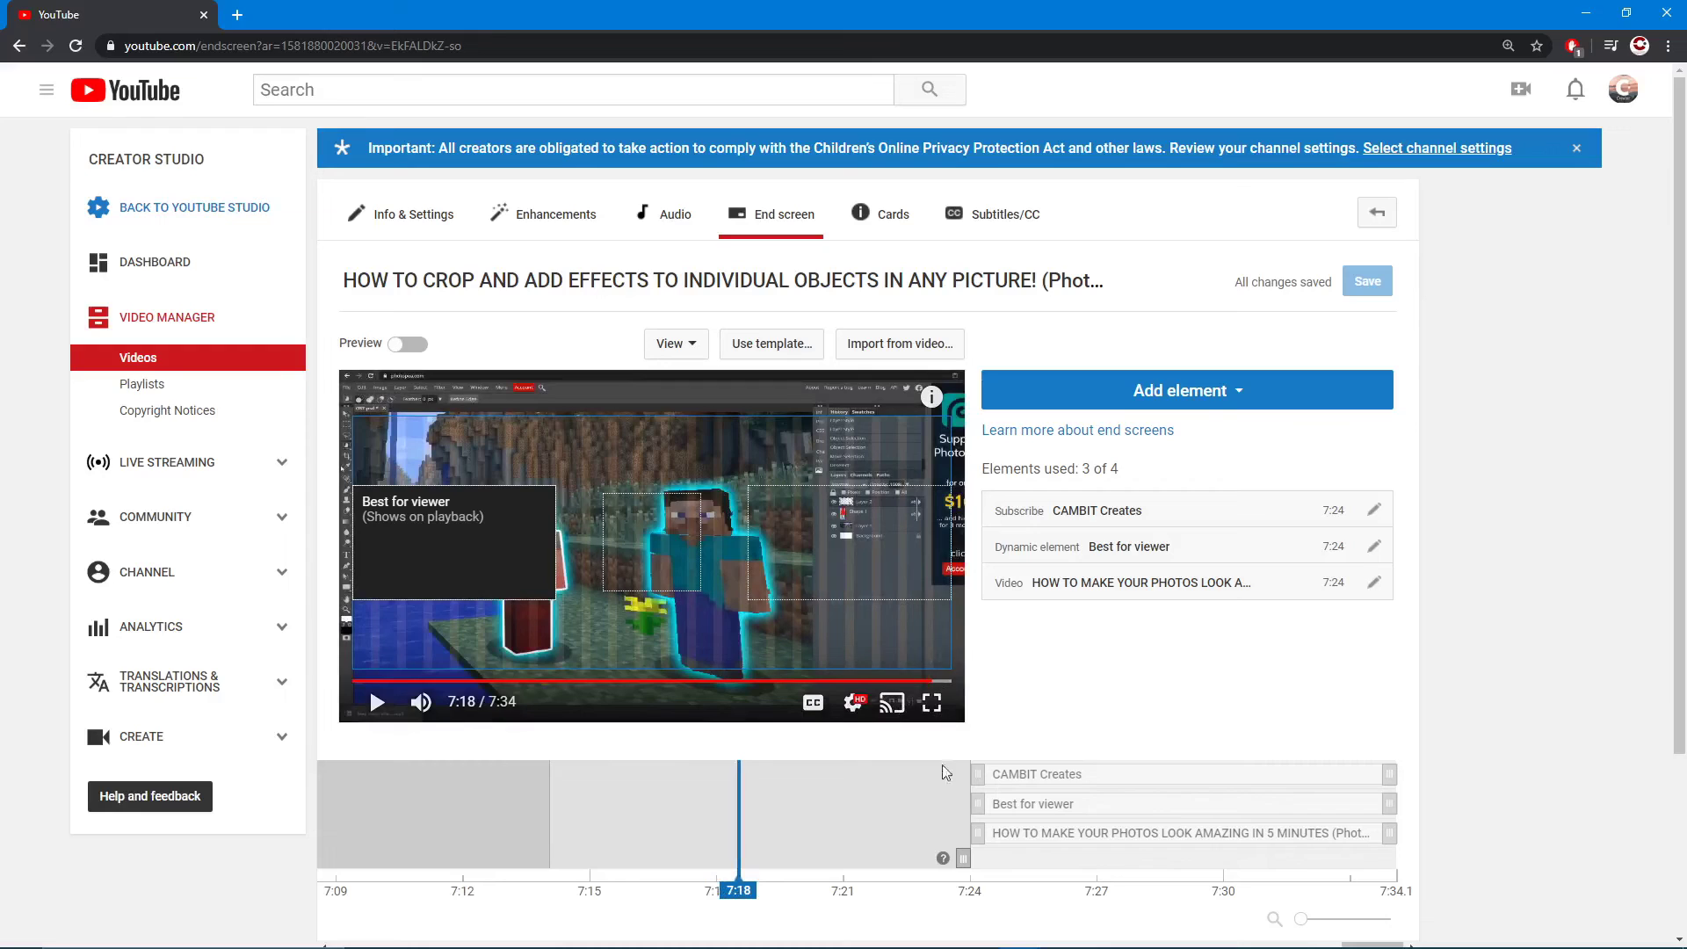
pyautogui.click(980, 764)
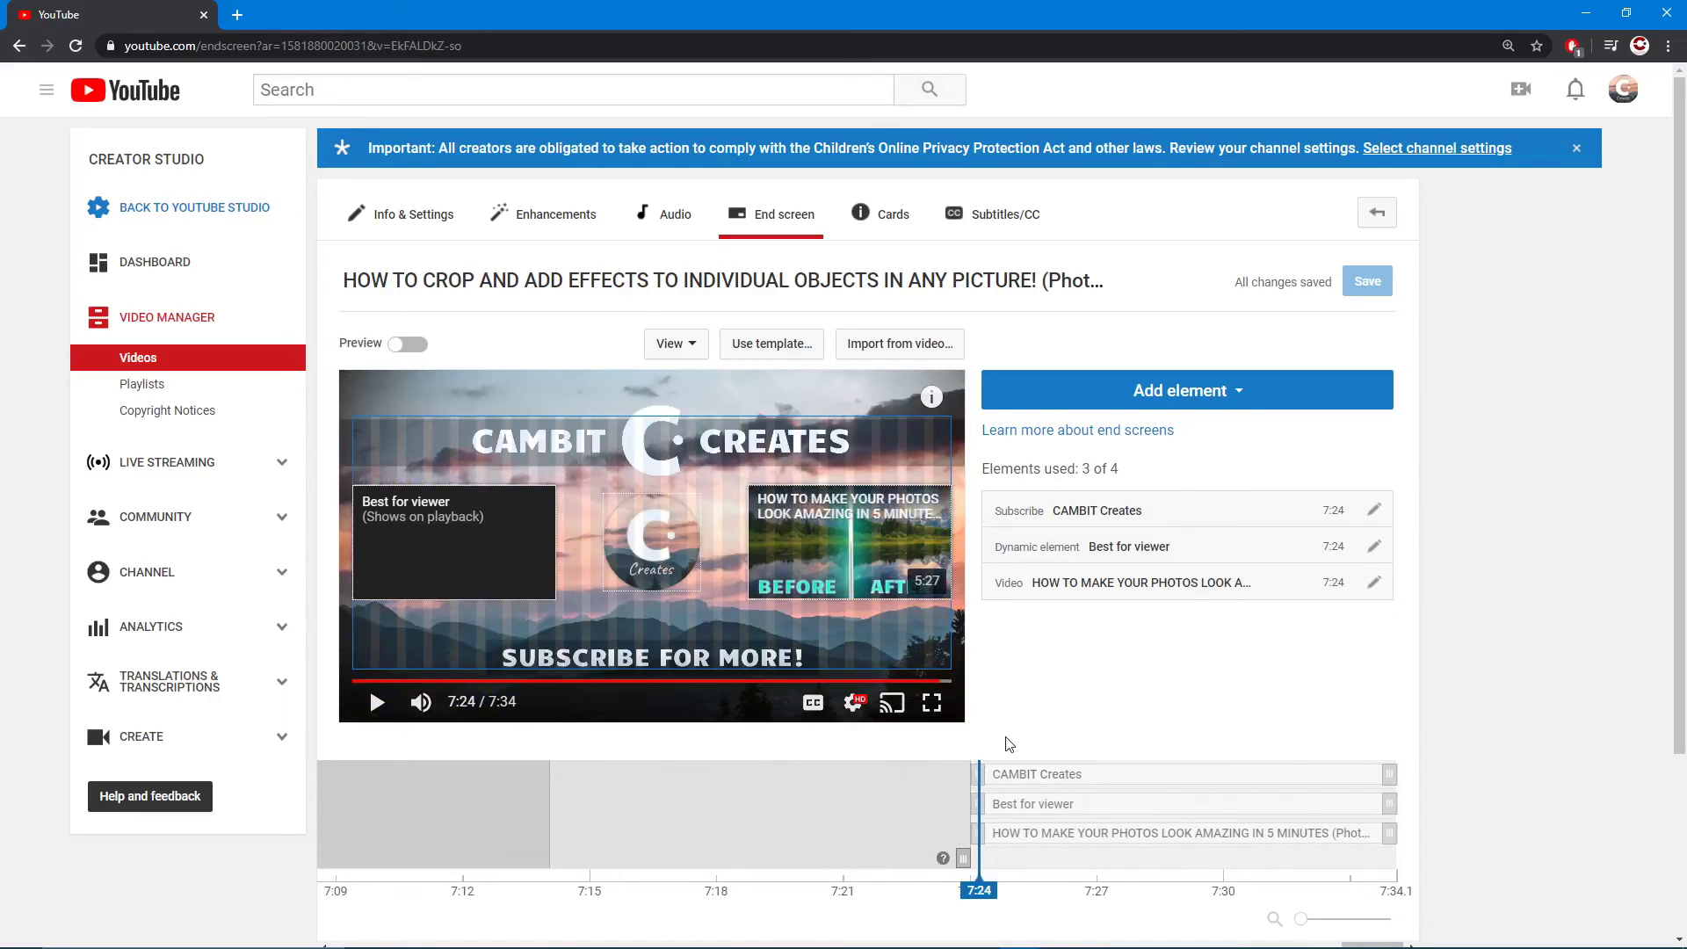
pyautogui.click(1230, 391)
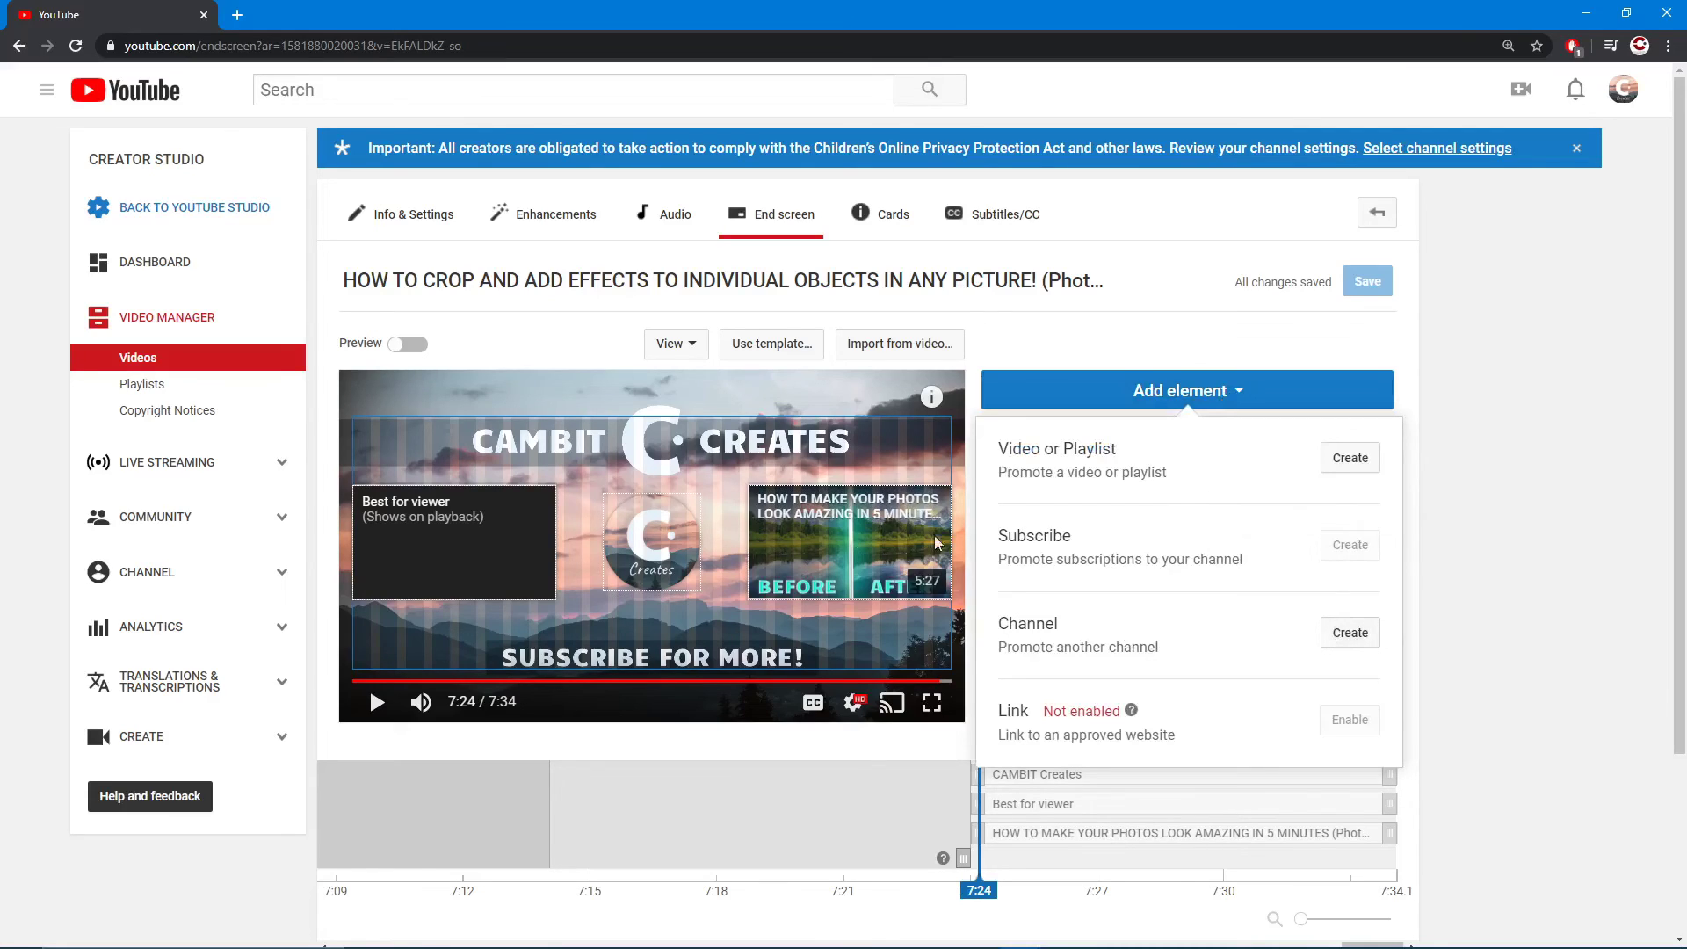
pyautogui.click(1523, 619)
pyautogui.click(1179, 411)
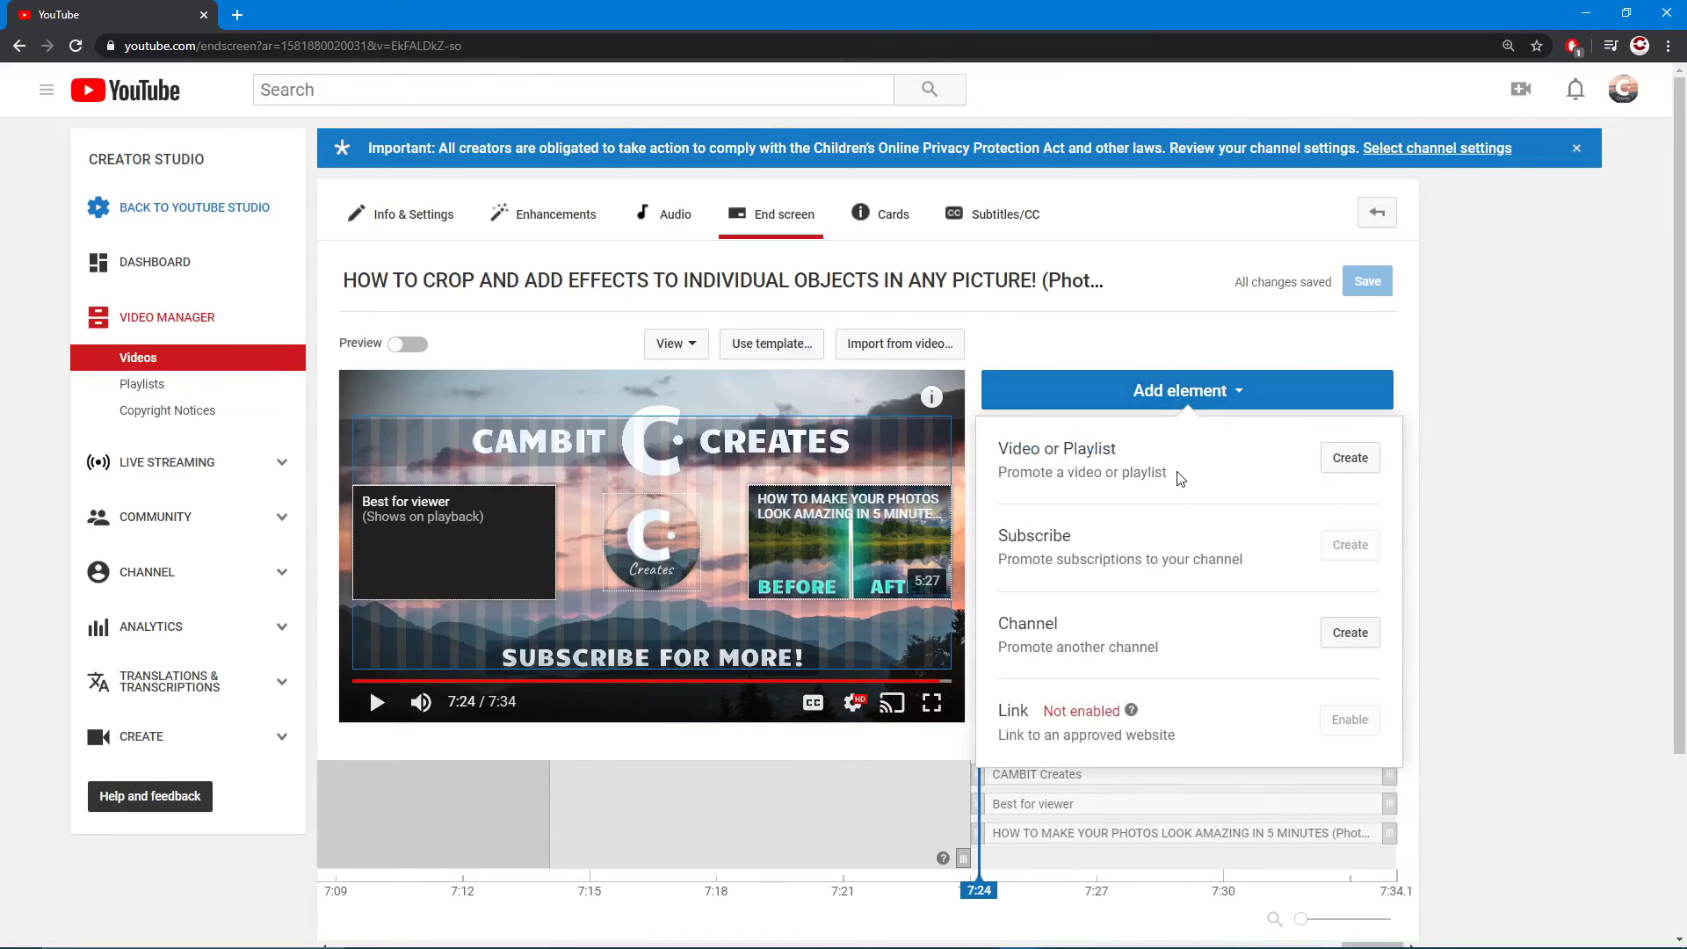
pyautogui.click(1400, 467)
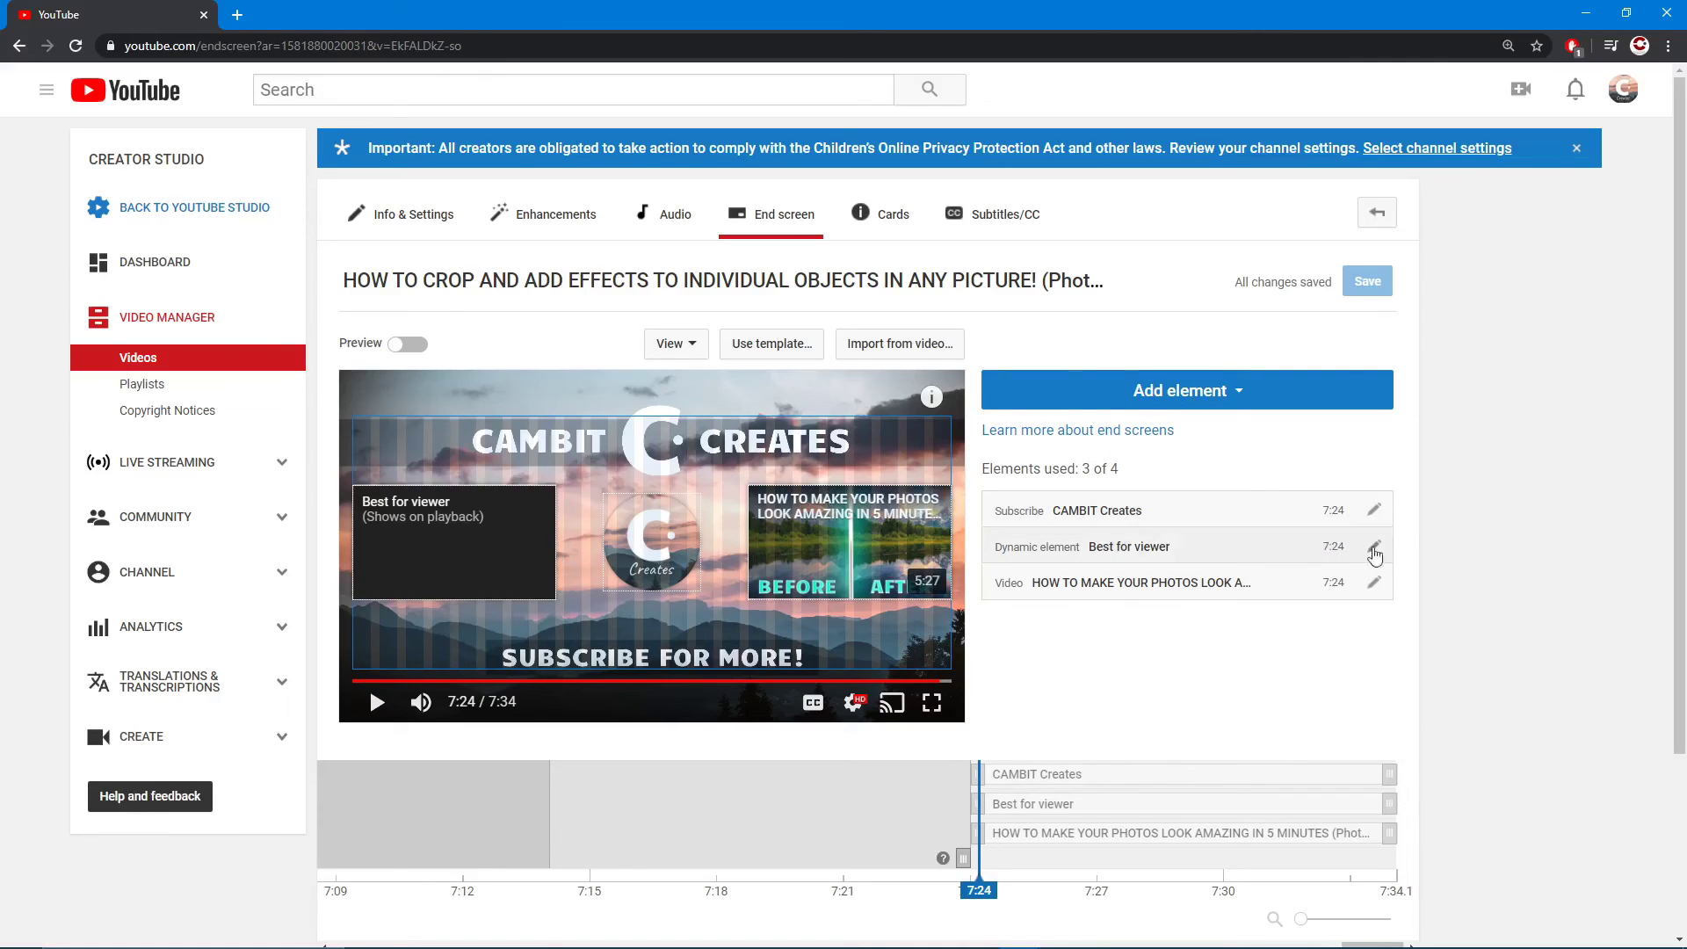
pyautogui.click(1375, 547)
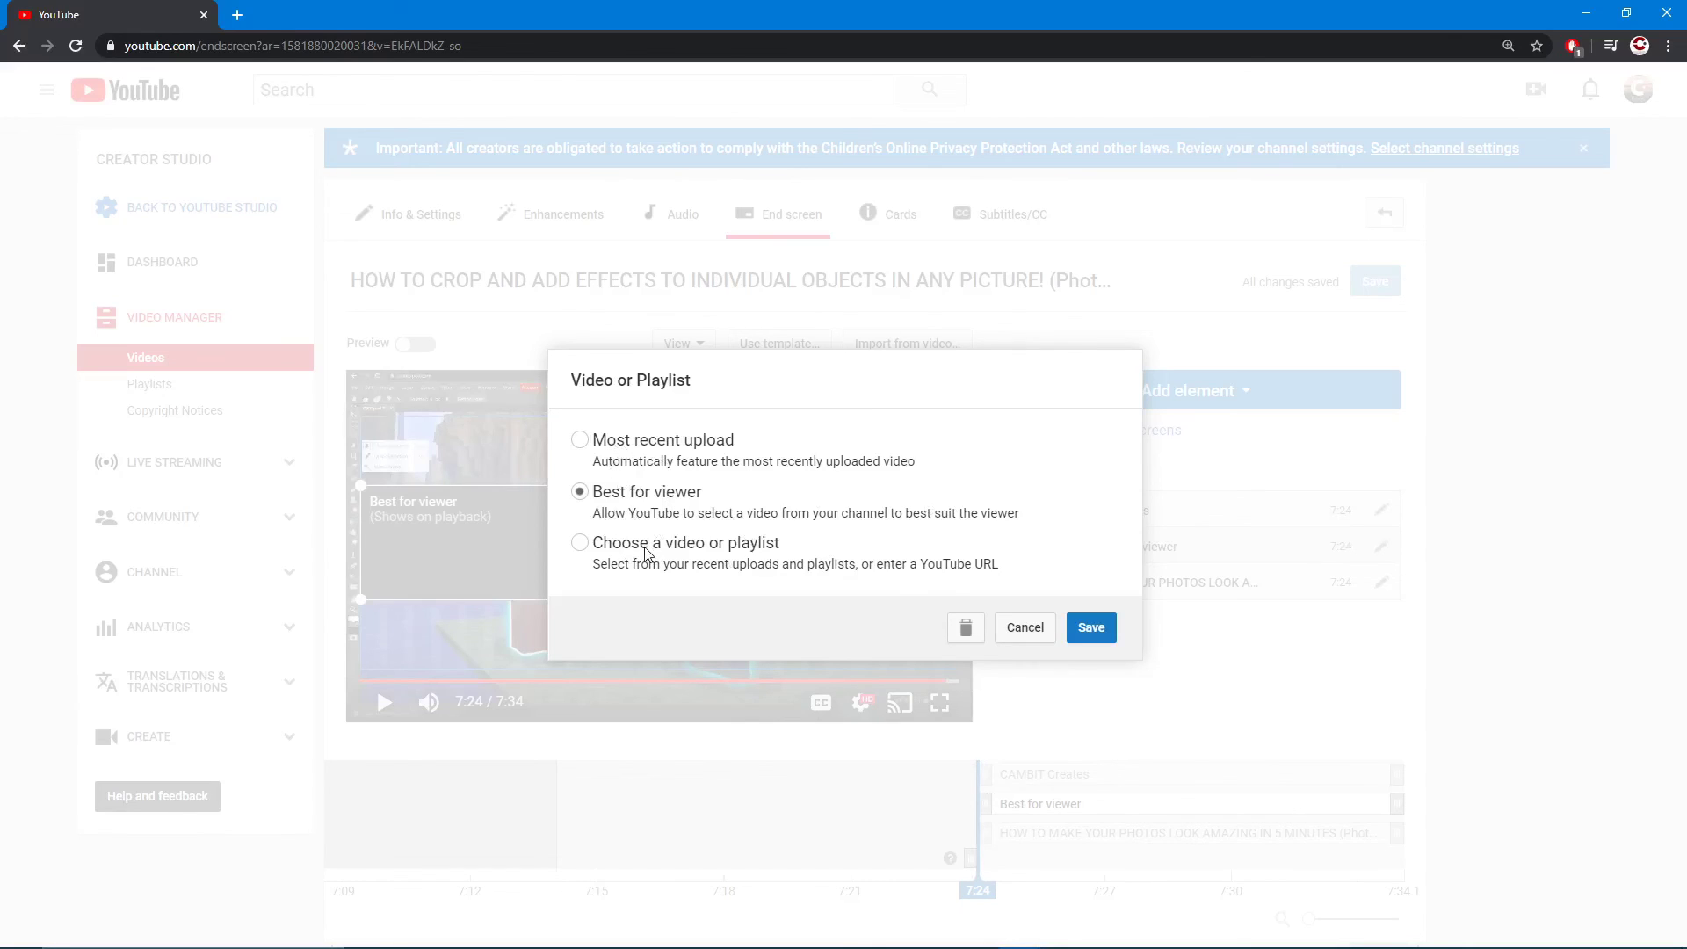
pyautogui.click(1030, 629)
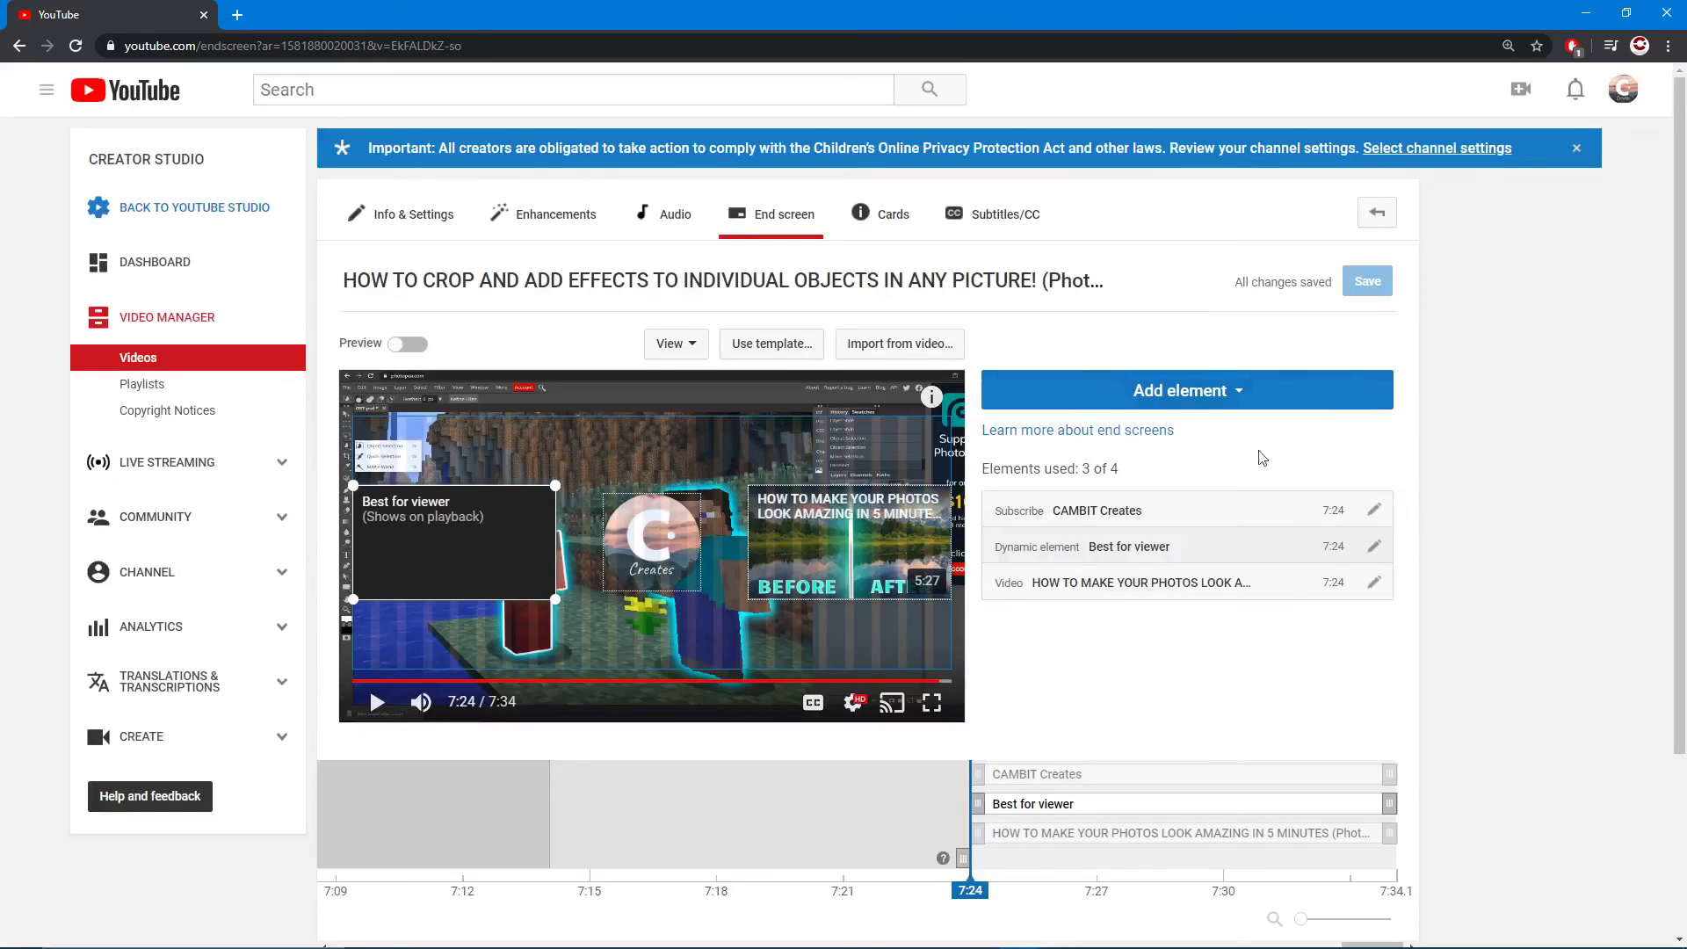